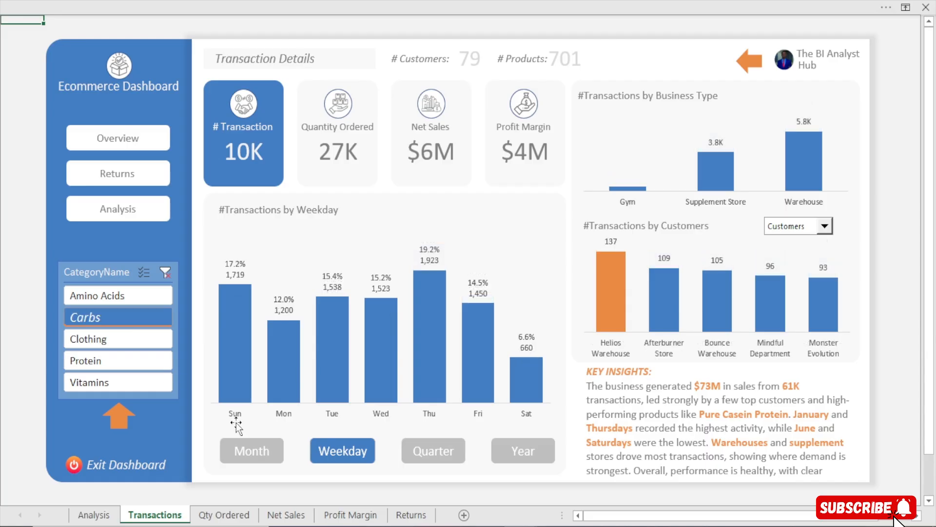
- Display the transaction trend by month and filter the Transaction Details dashboard to the Clothing category
left_click(325, 459)
left_click(251, 458)
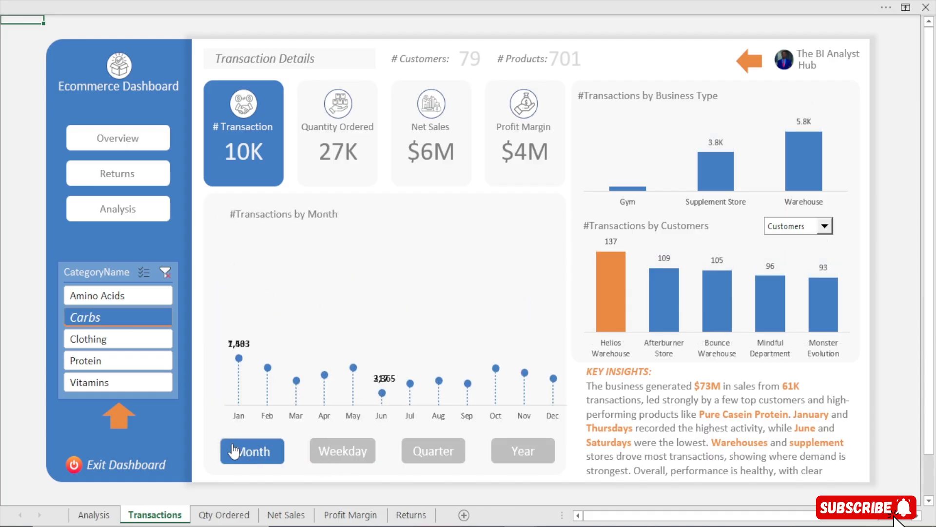
left_click(93, 341)
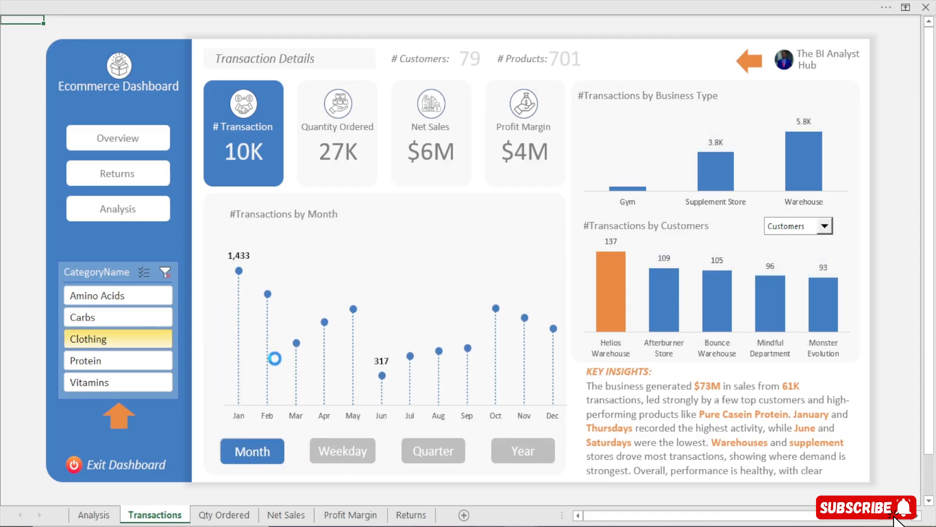
- Change the customers transaction chart to Products and display the transaction trend by quarter
left_click(825, 227)
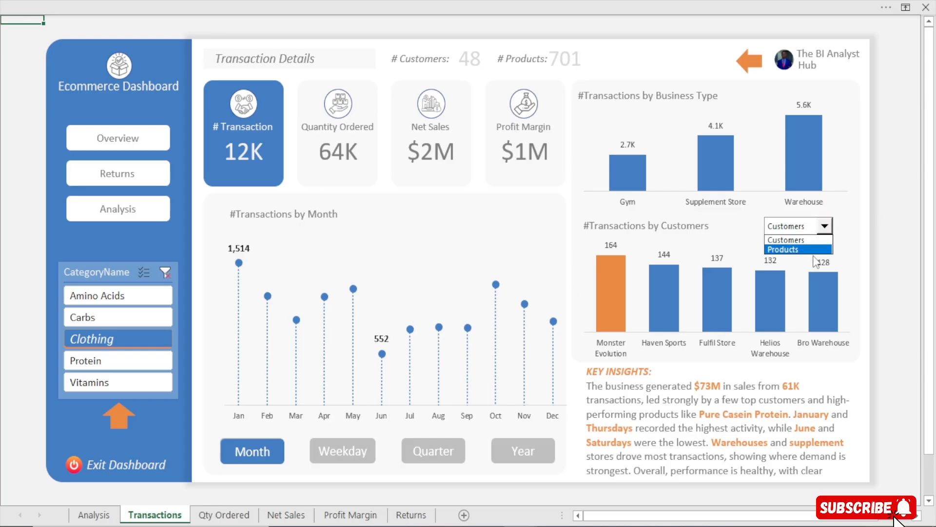
left_click(816, 256)
left_click(825, 226)
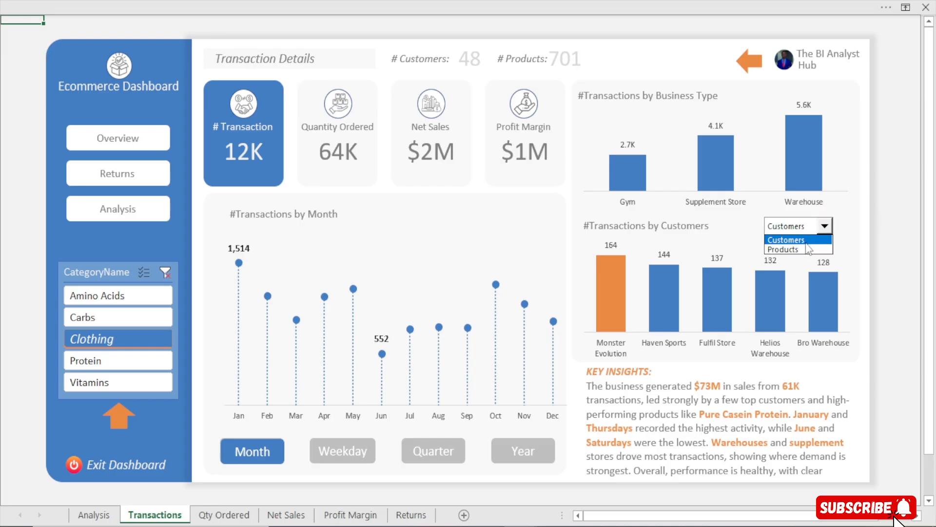
left_click(799, 248)
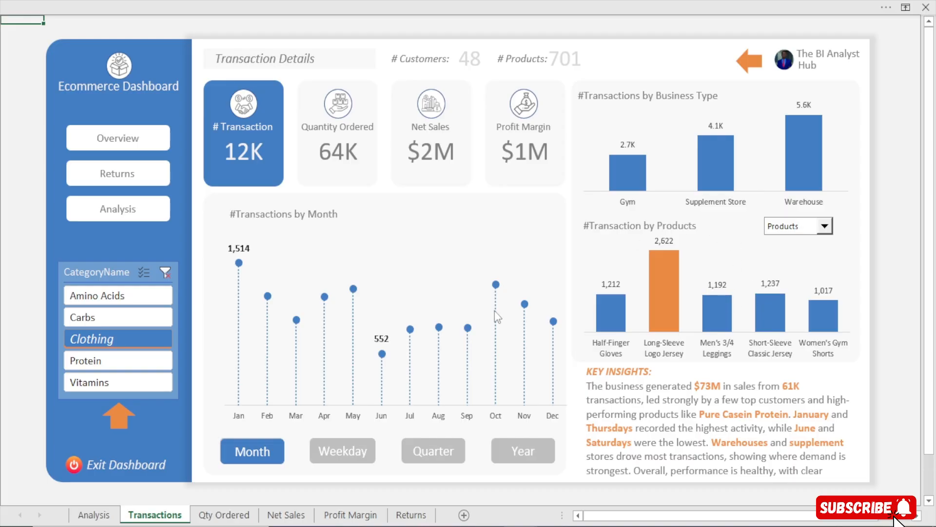
left_click(407, 461)
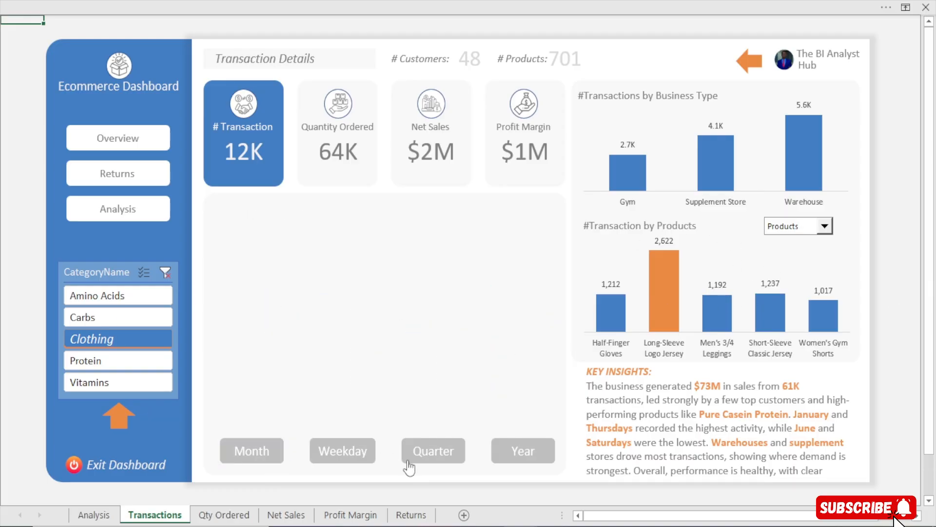
left_click(445, 461)
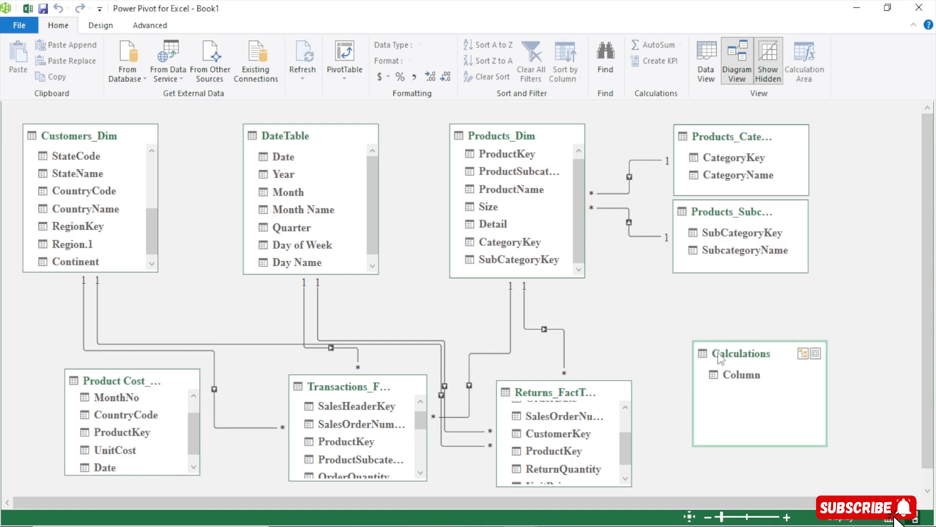
- Examine the fields of the Customers_Dim and DateTable tables in the Power Pivot data model diagram
mouse_move(153, 234)
left_mouse_down()
mouse_move(161, 185)
mouse_move(156, 240)
left_mouse_up()
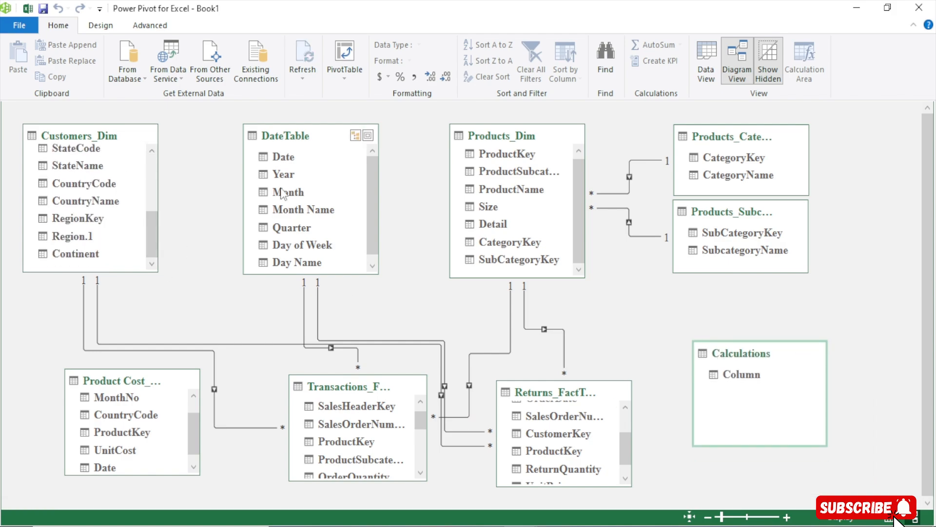
left_click_drag(292, 157, 118, 455)
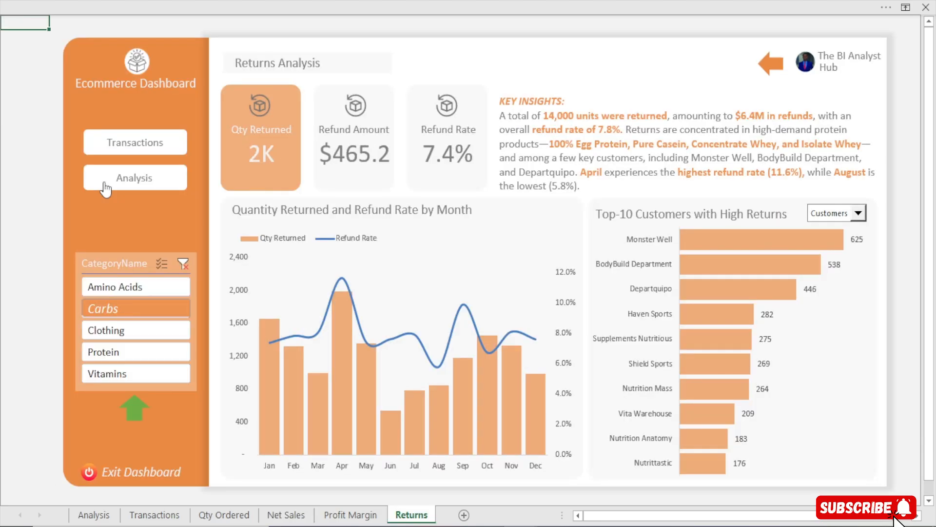
- Filter the Returns Analysis dashboard by Clothing and then Protein, and change the top-10 high returns chart to Products
left_click(131, 330)
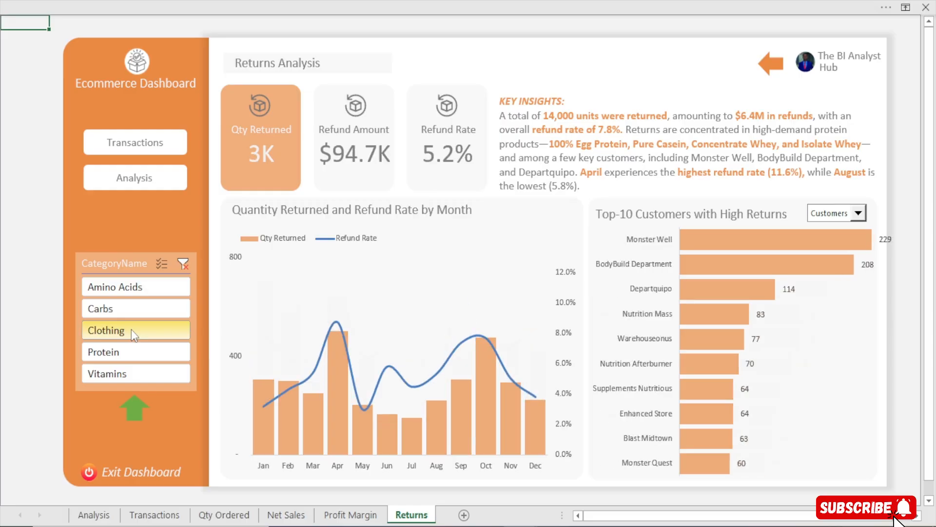
left_click(119, 354)
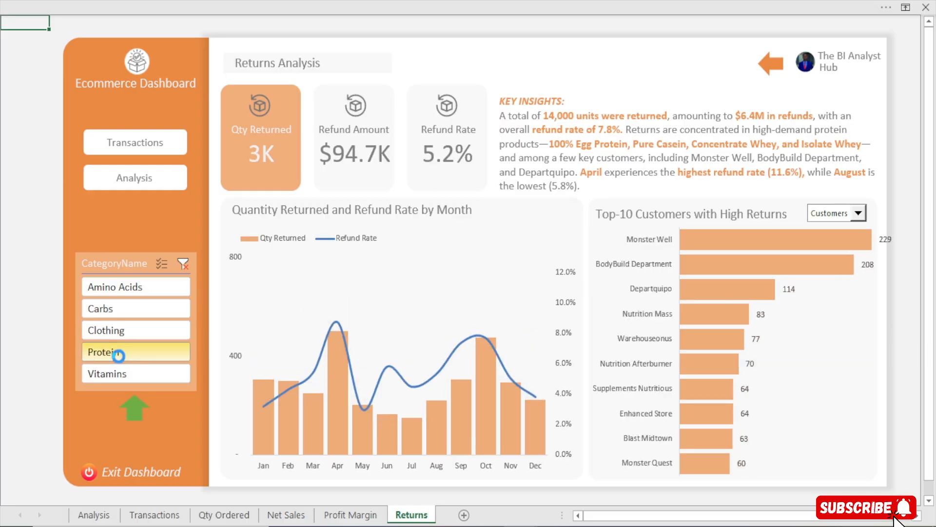
left_click(858, 213)
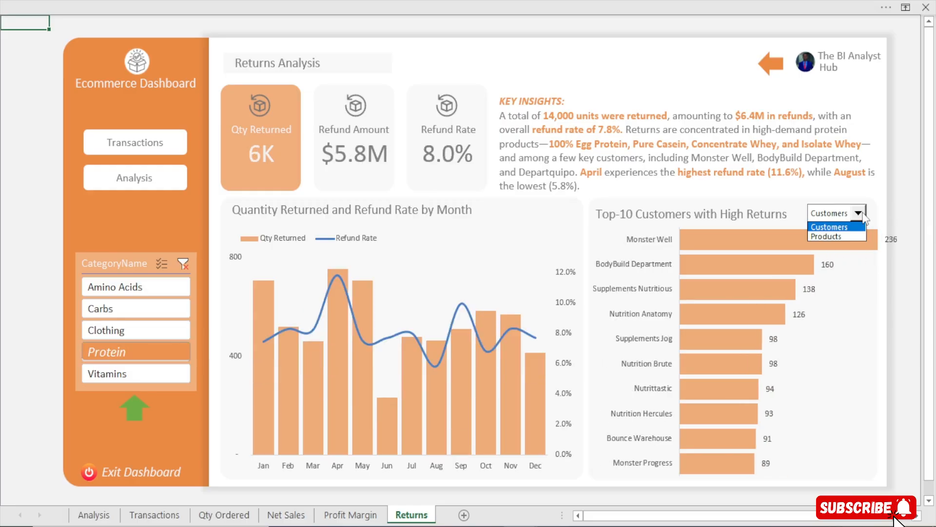
left_click(833, 236)
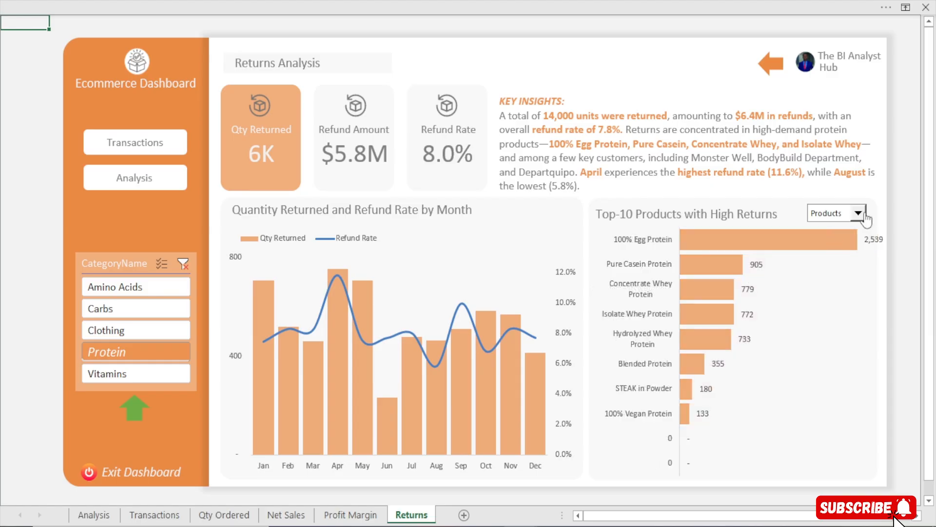
- Set the top-10 returns chart back to Customers and filter the returns by Clothing, Carbs and Amino Acids in turn
left_click(858, 213)
left_click(844, 225)
left_click(117, 331)
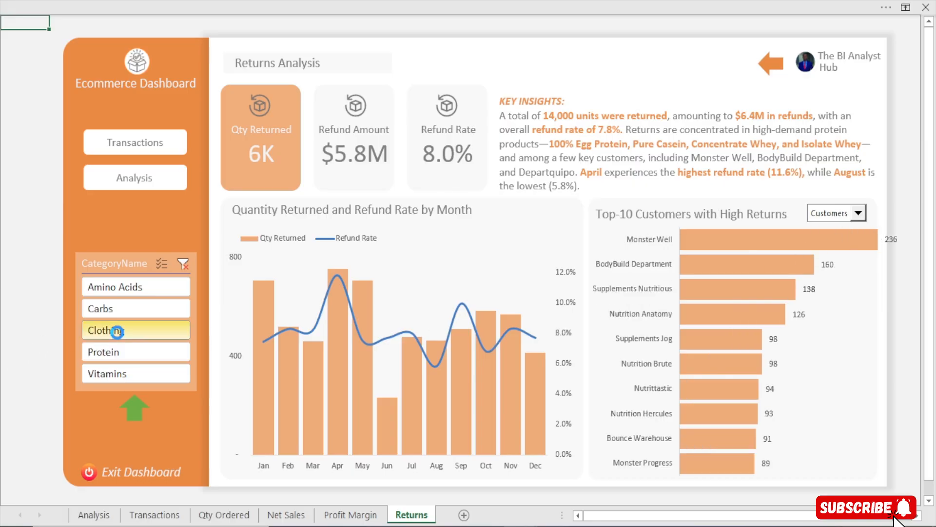
left_click(106, 305)
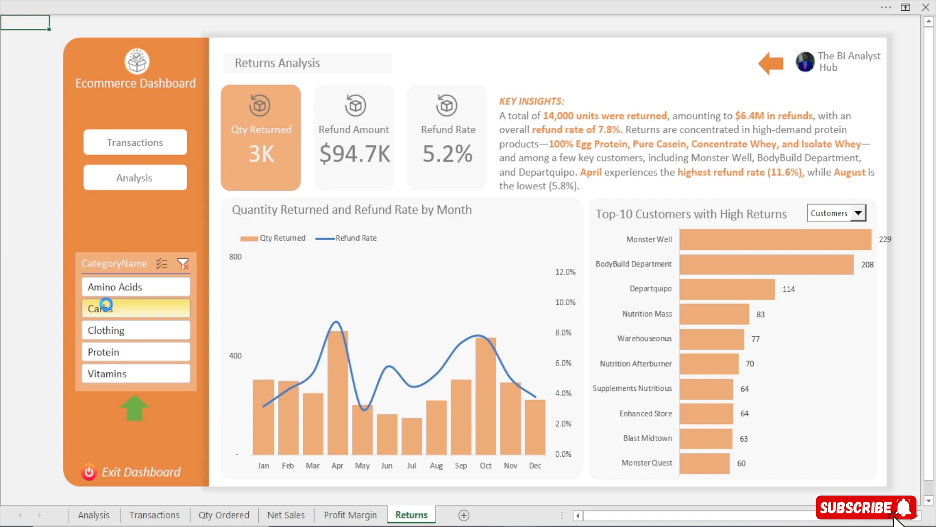
left_click(127, 279)
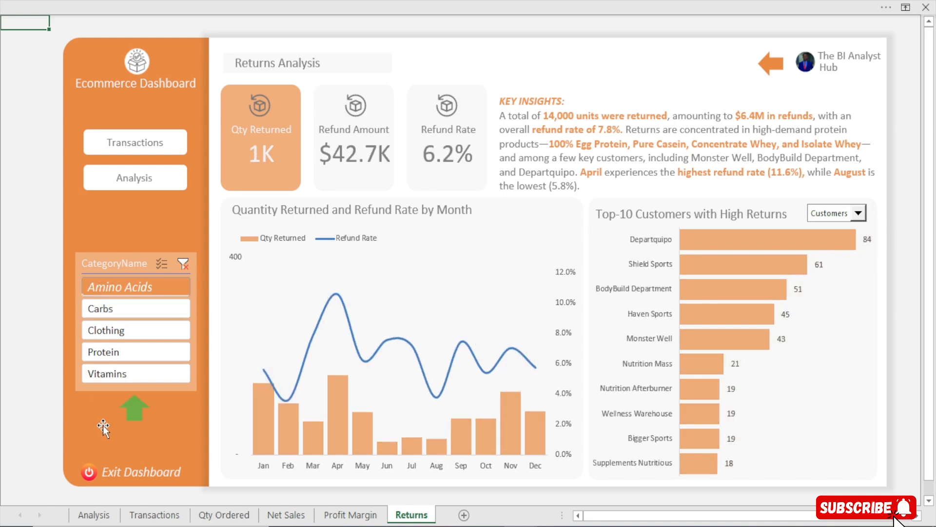
- Hide the category slicer, reveal the region slicer to filter returns by Canada, then clear that filter and hide the slicer
left_click(141, 417)
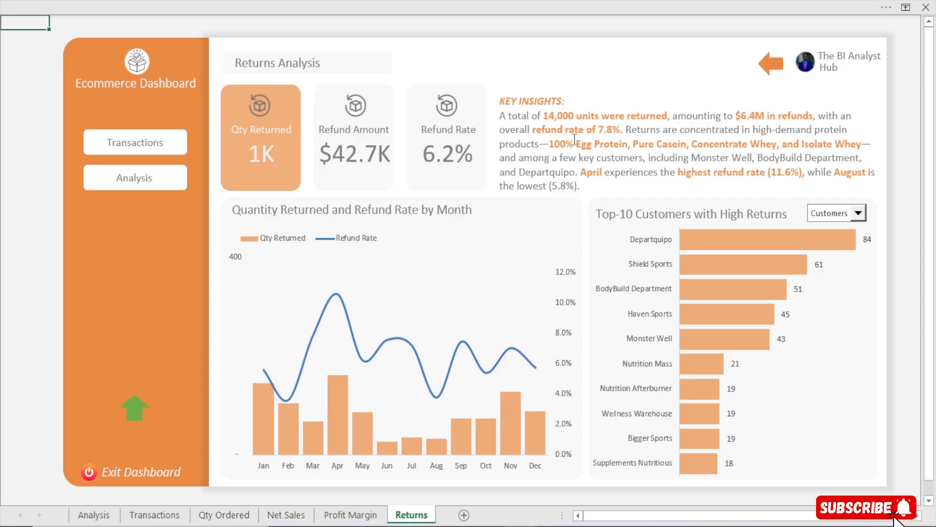
left_click(771, 71)
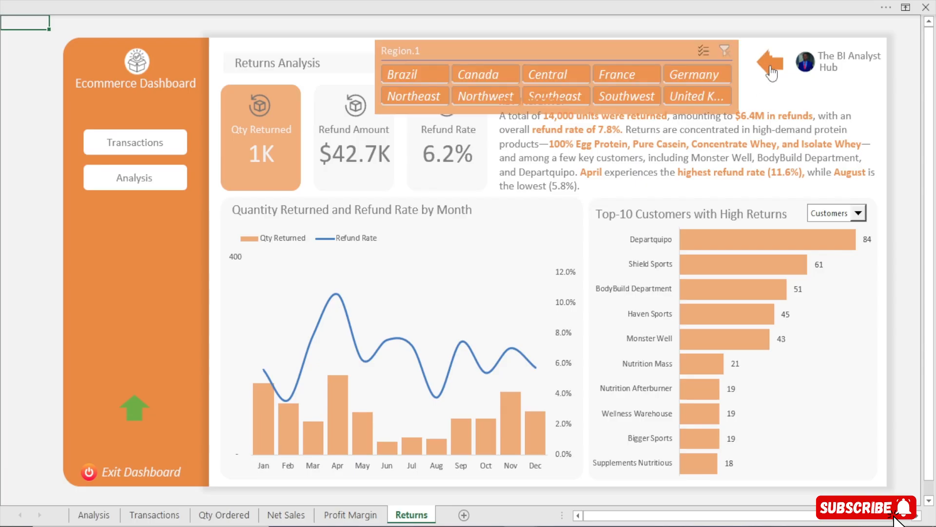
left_click(482, 71)
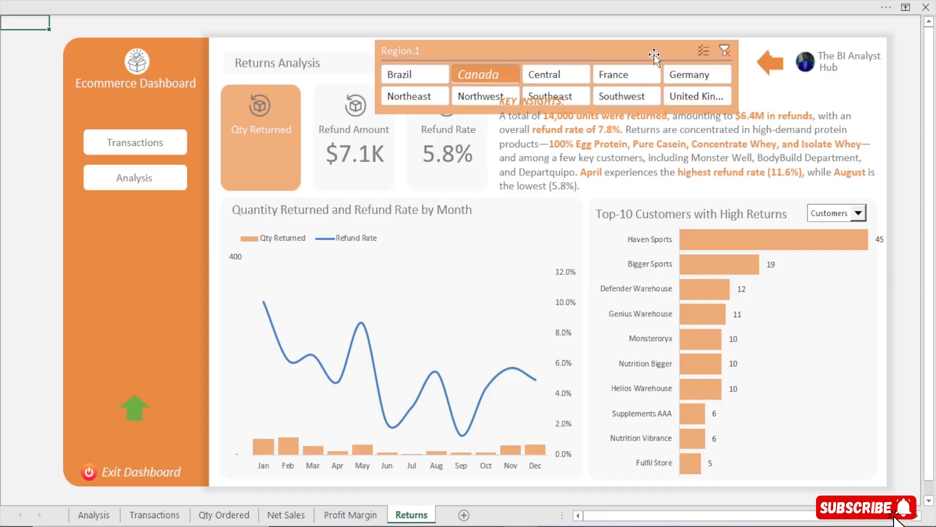
left_click(726, 51)
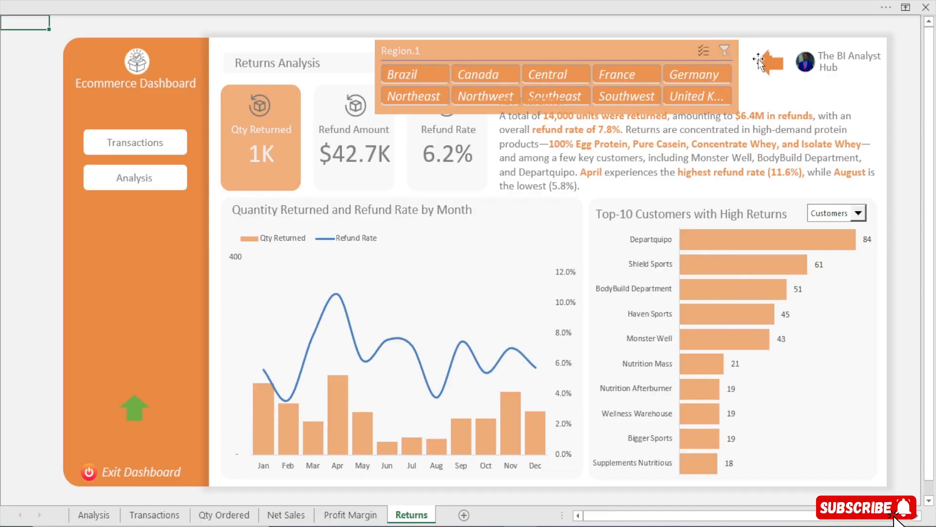
left_click(771, 66)
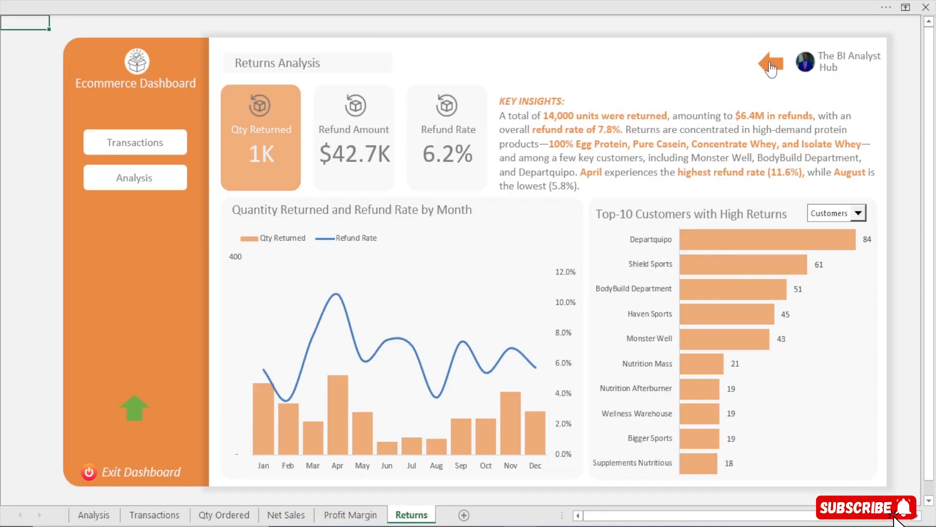
- Filter the Transaction Details dashboard to Carbs and display the transaction trend by year
left_click(156, 179)
left_click(97, 312)
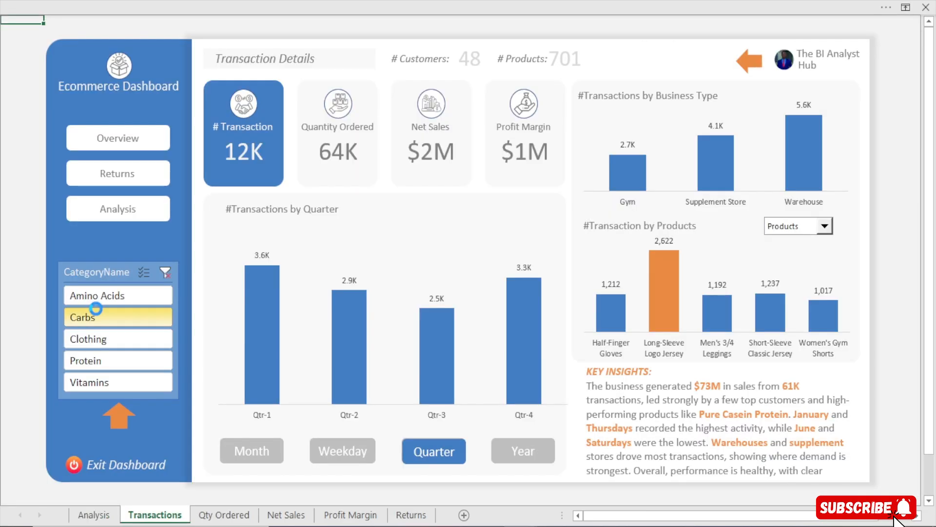
left_click(502, 456)
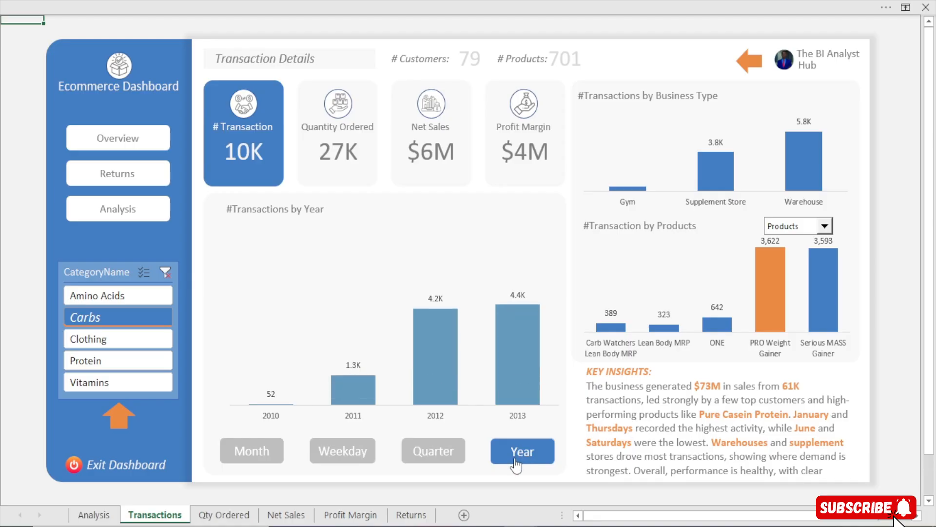
- Filter the yearly transactions by Vitamins, deselect the slicer, and change the category to Clothing
left_click(127, 387)
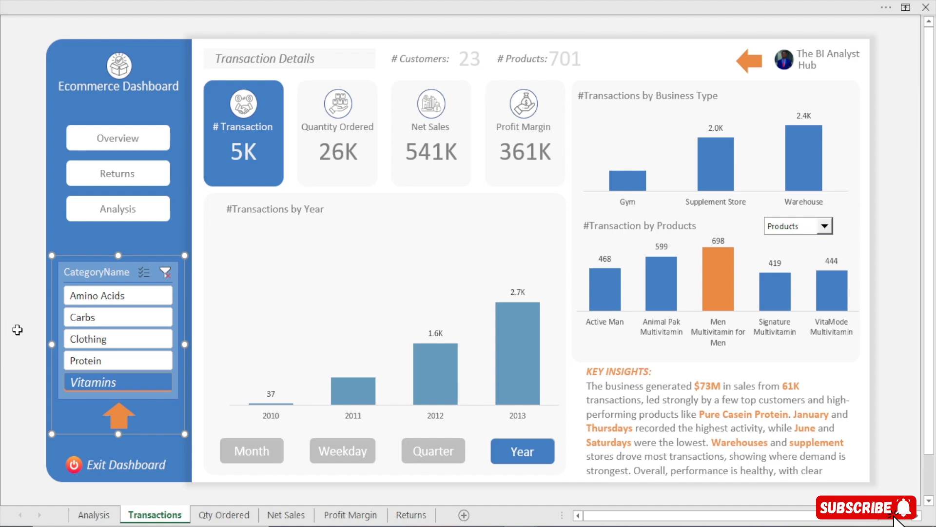
left_click(4, 111)
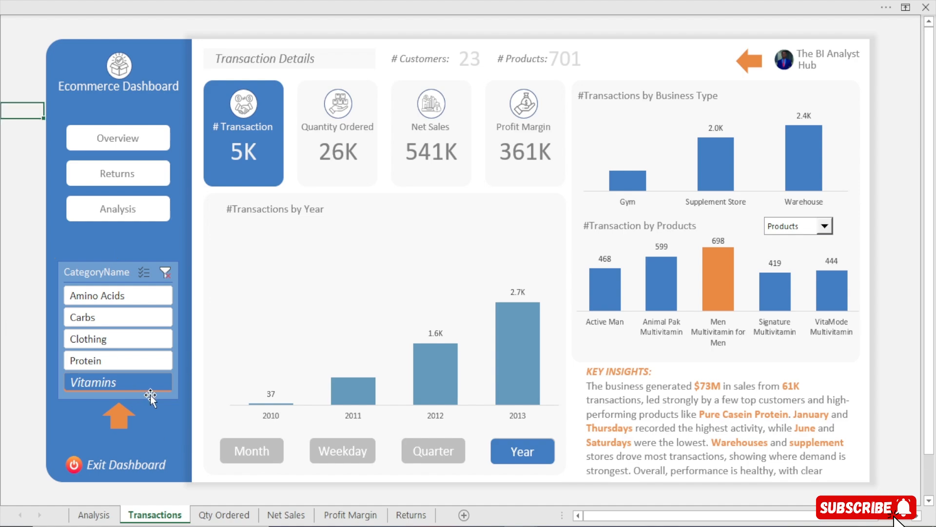
left_click(104, 343)
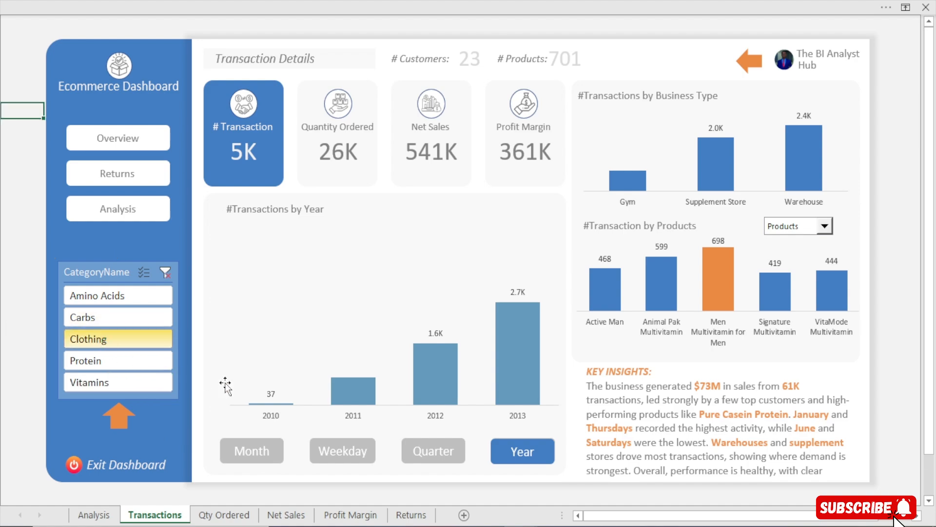
- Open the Quantity Ordered details and filter them by Carbs and then Clothing
left_click(349, 183)
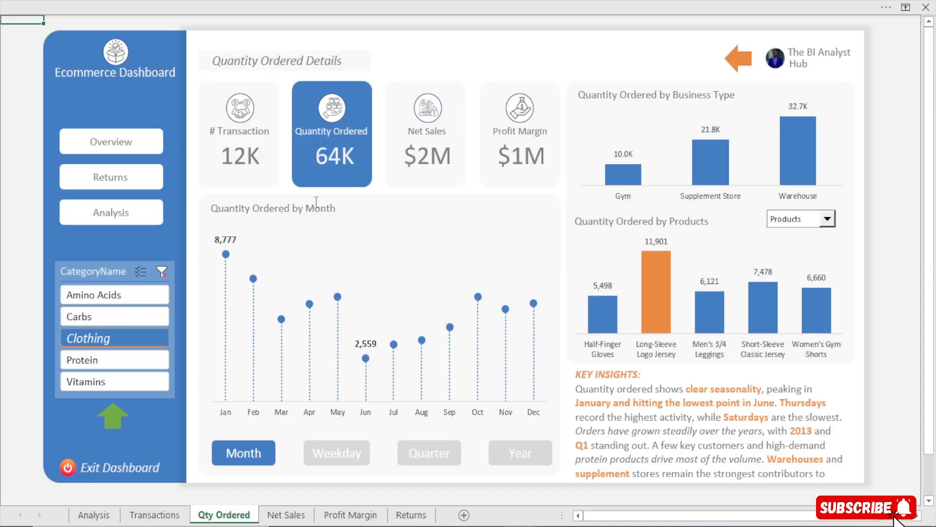
left_click(128, 318)
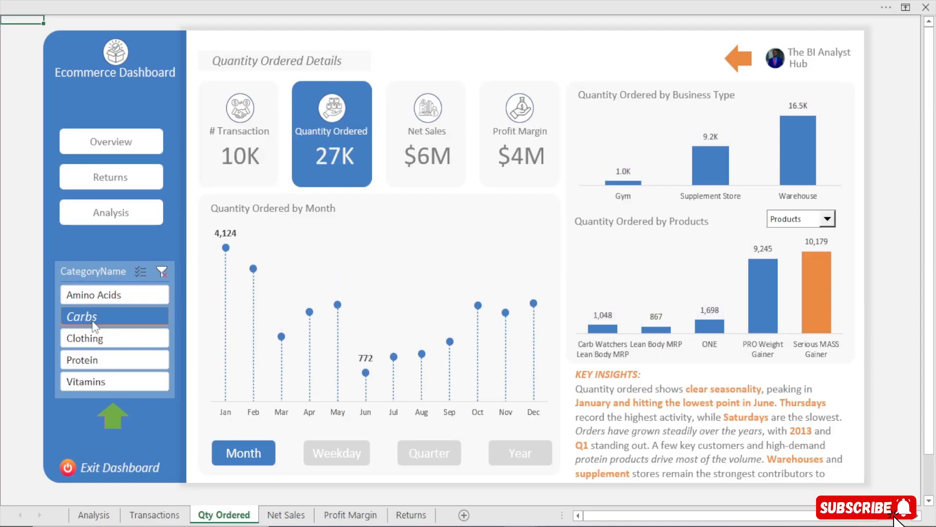
left_click(95, 341)
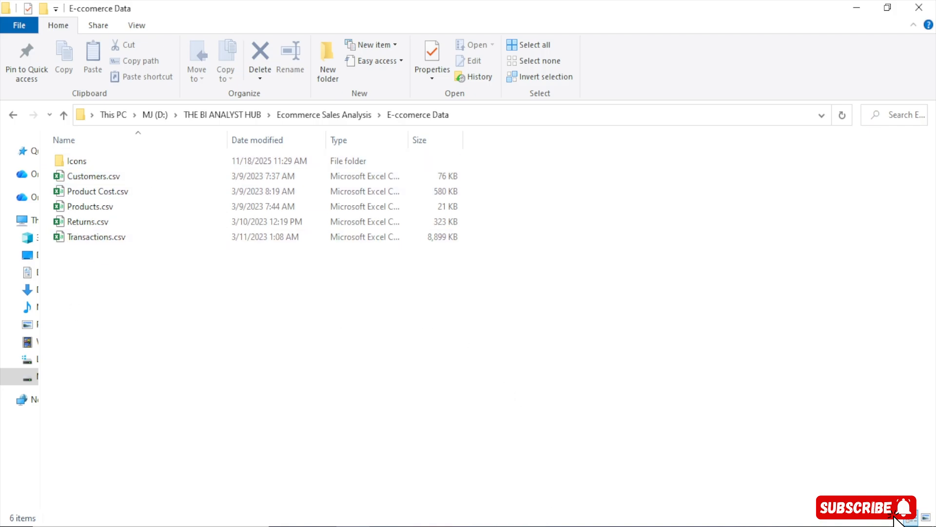
- Switch to the blank Excel workbook and get data from the Transactions.csv file for import
left_click(593, 502)
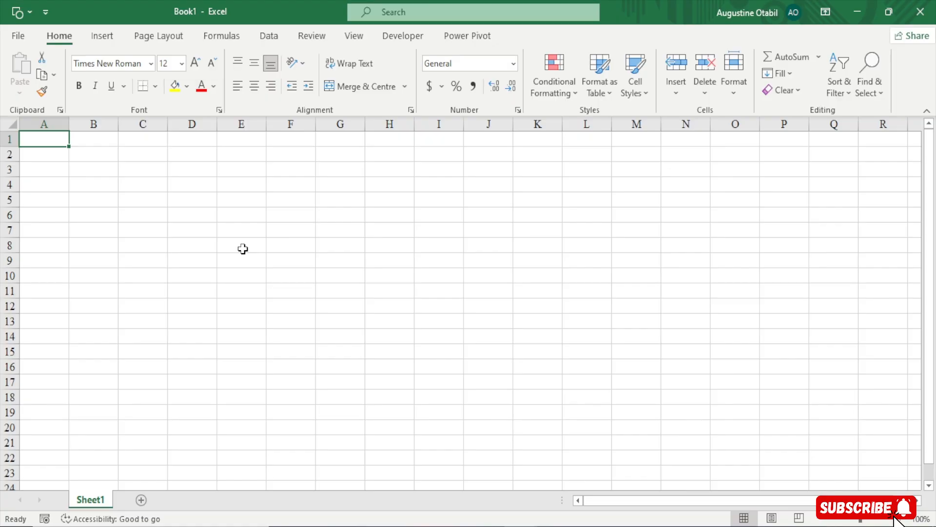
left_click(269, 36)
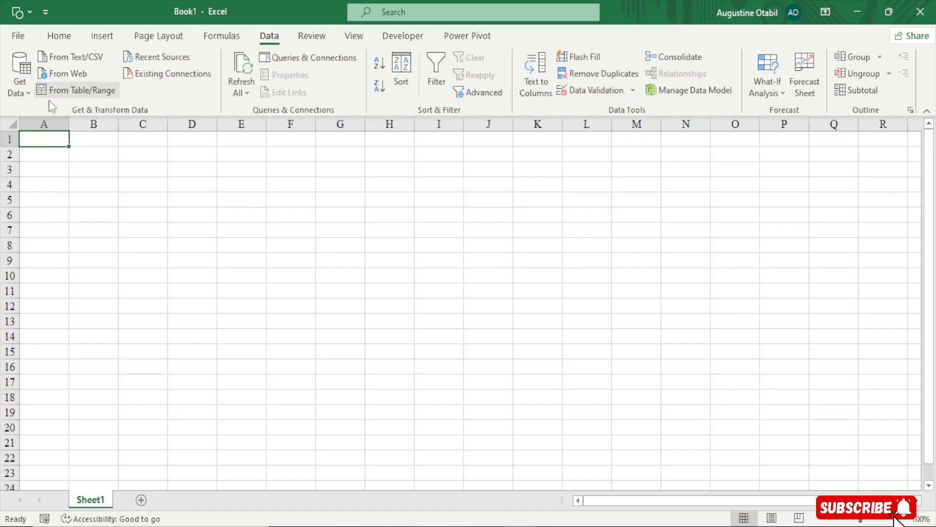
left_click(26, 94)
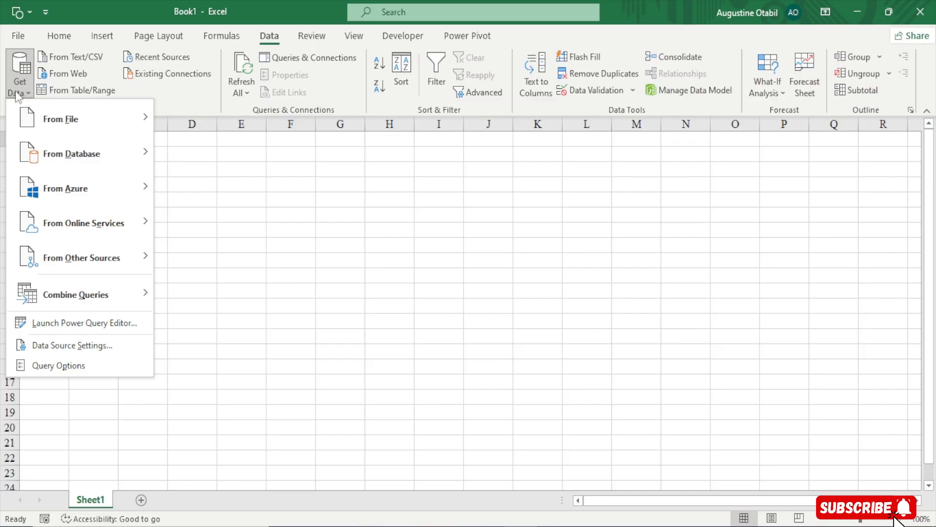
left_click(29, 87)
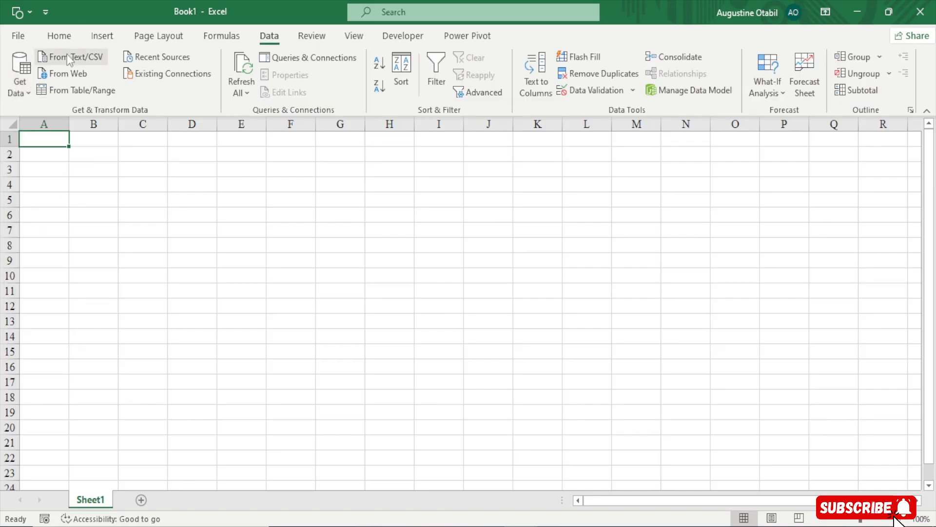
left_click(27, 94)
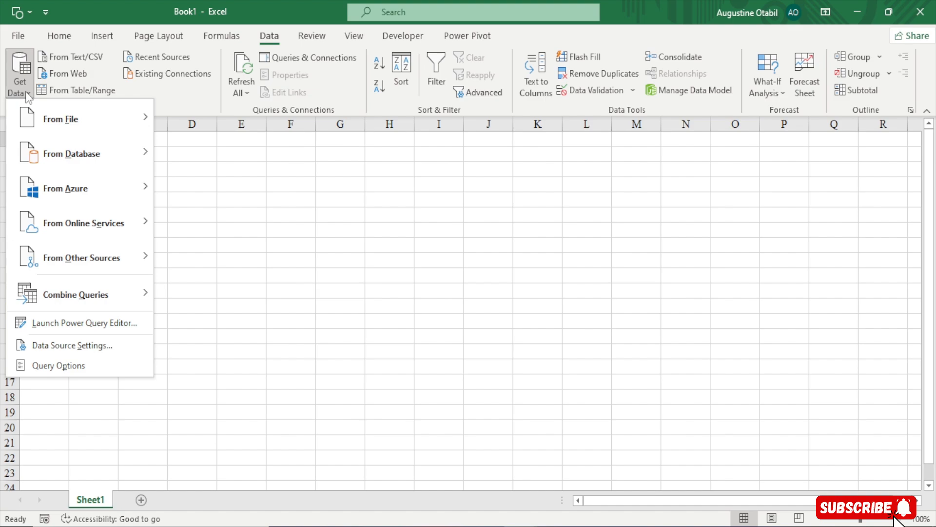
left_click(70, 113)
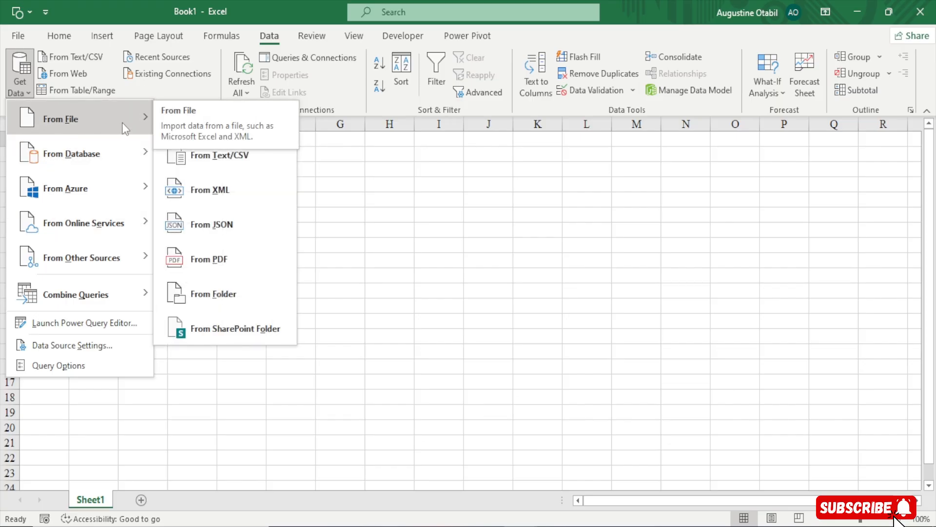
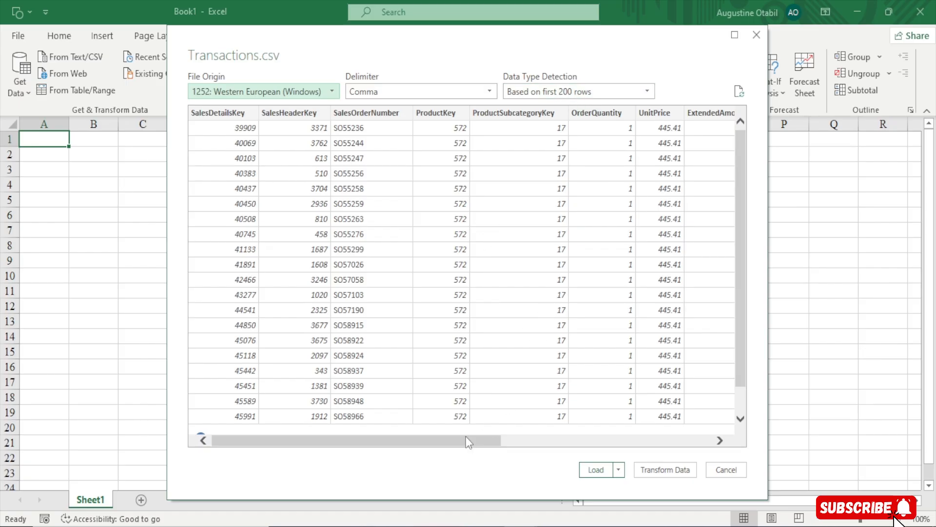
- Look through the columns in the Transactions.csv preview and open the data for transformation in Power Query Editor
left_click_drag(464, 441, 674, 438)
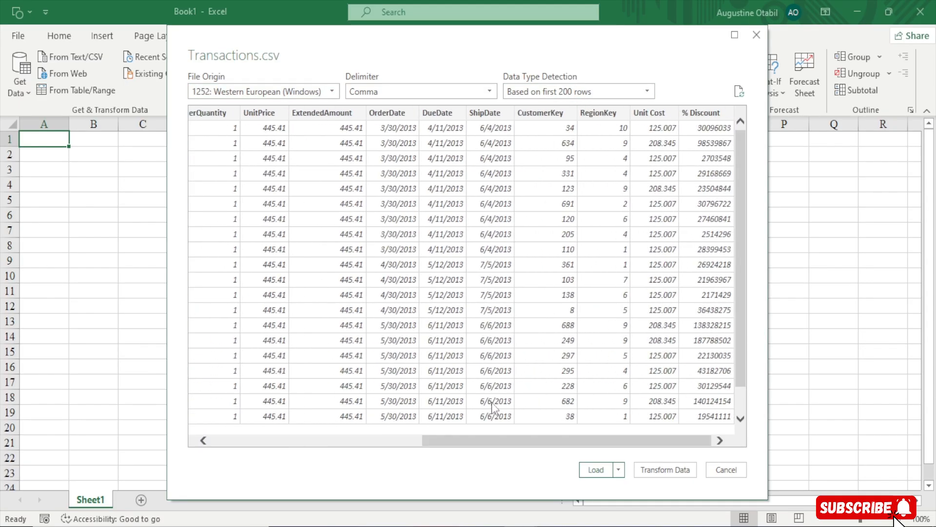
left_click_drag(498, 442, 263, 441)
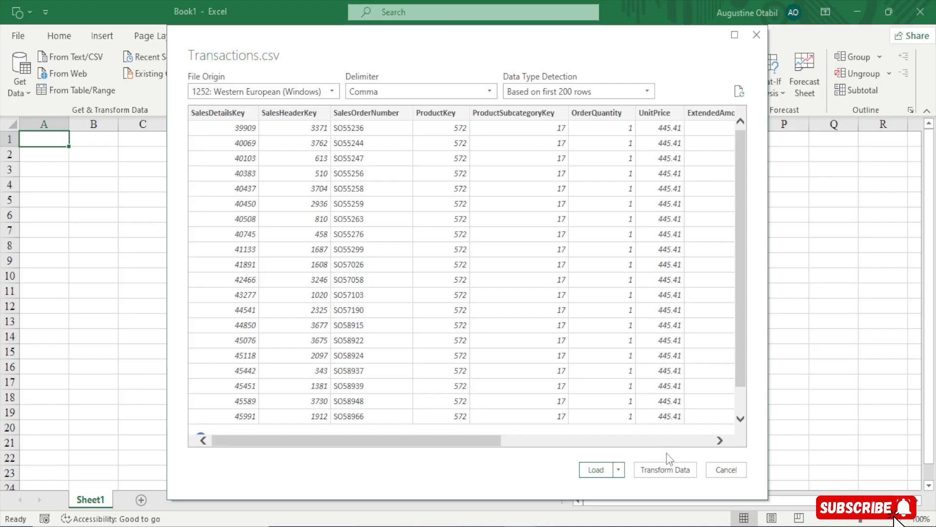
left_click(661, 472)
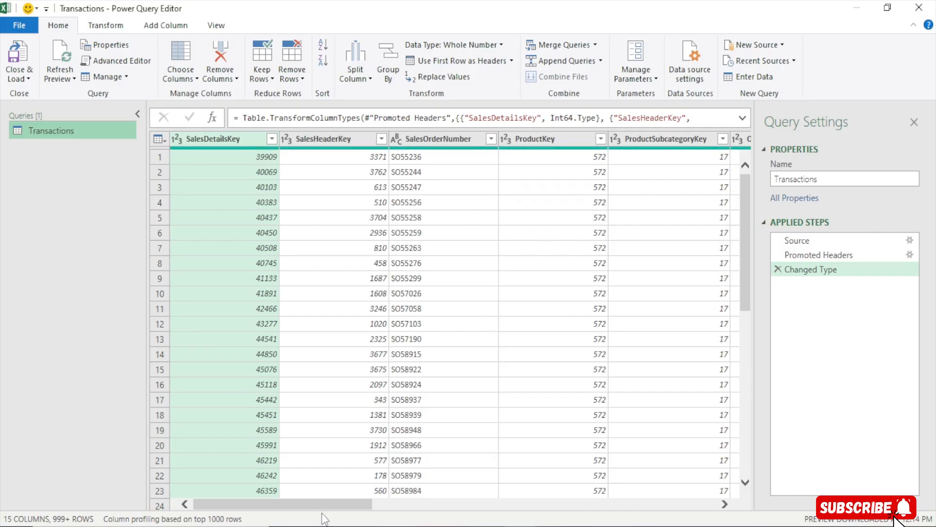
left_click_drag(339, 504, 80, 525)
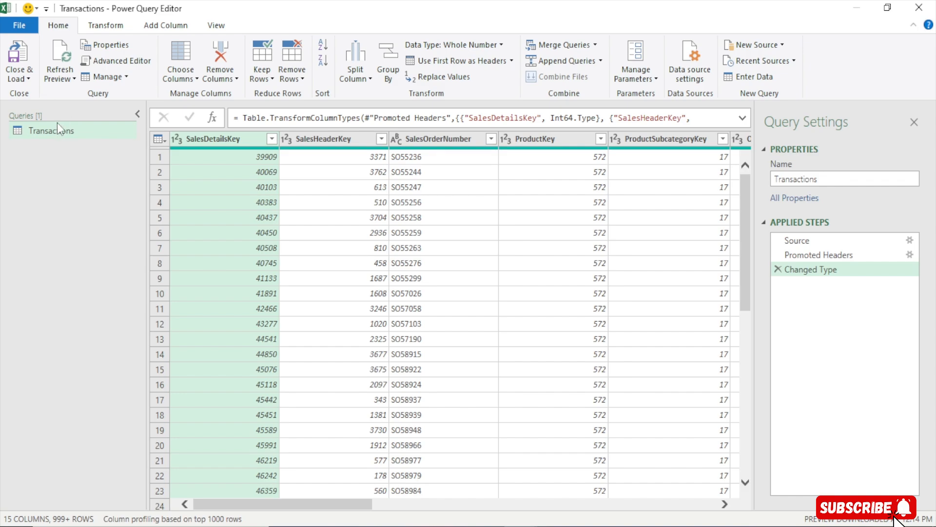
- Rename the Transactions query as Transactions_FactTable
left_click(835, 179)
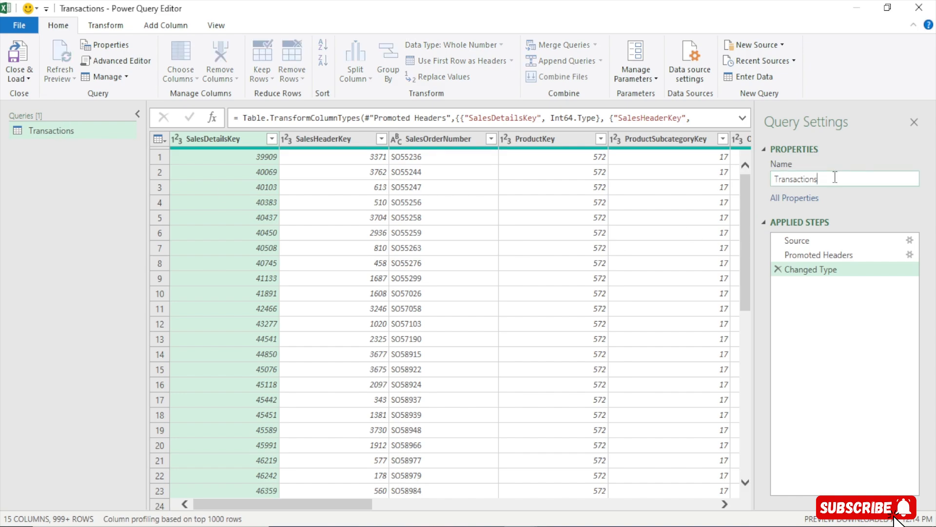
type("_Facttable")
key("Return")
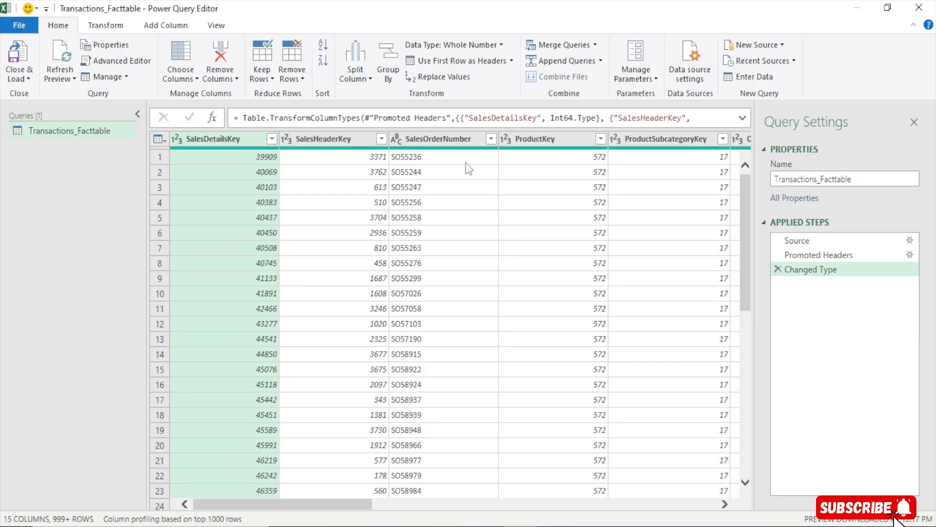
left_click(839, 179)
key("BackSpace")
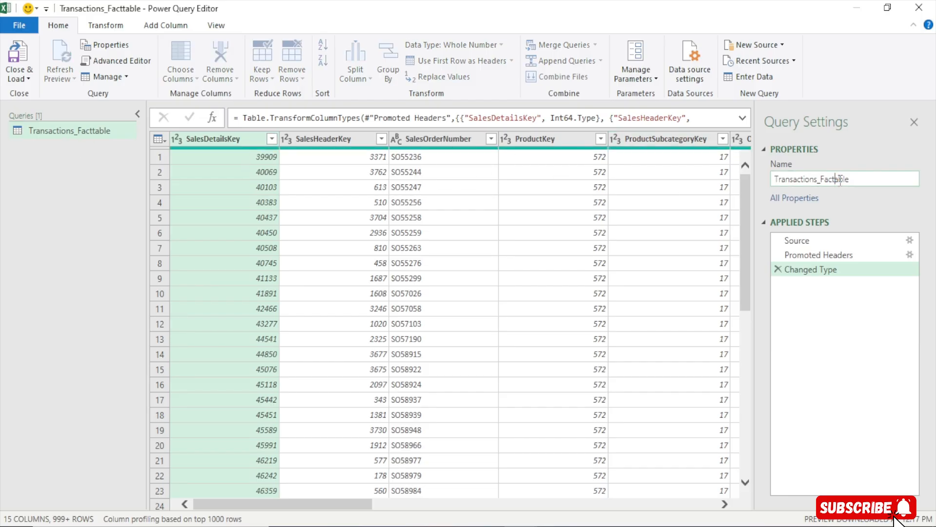
type("T")
key("Return")
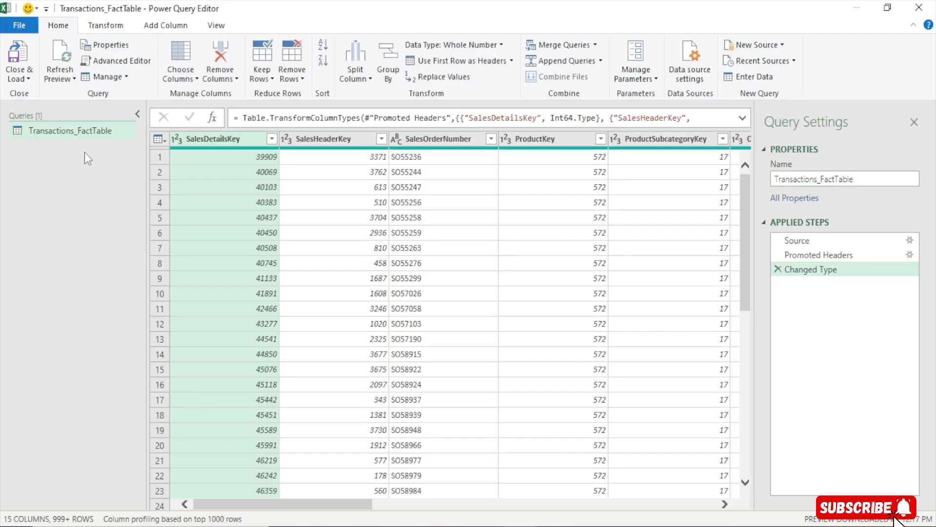
- Look over the transaction columns and import Returns.csv as a new text/CSV source
left_click_drag(302, 503, 412, 509)
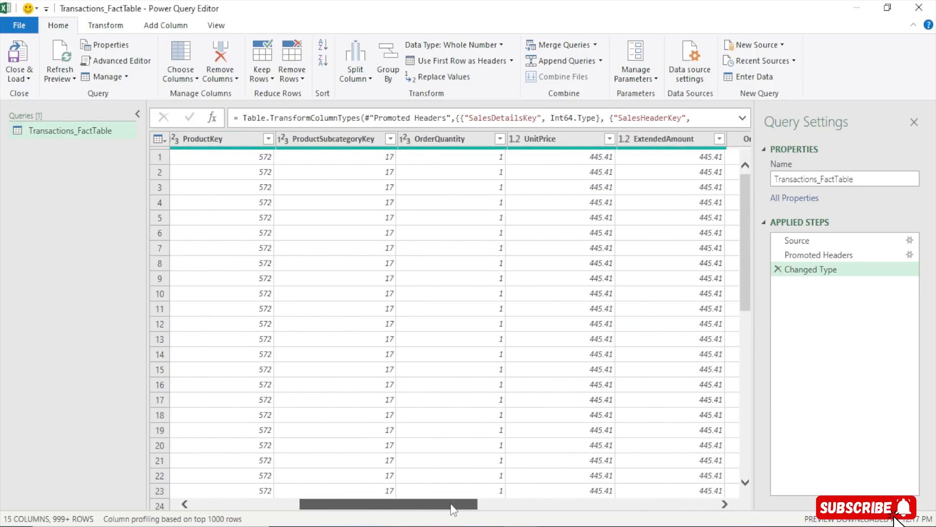
left_click_drag(461, 504, 276, 463)
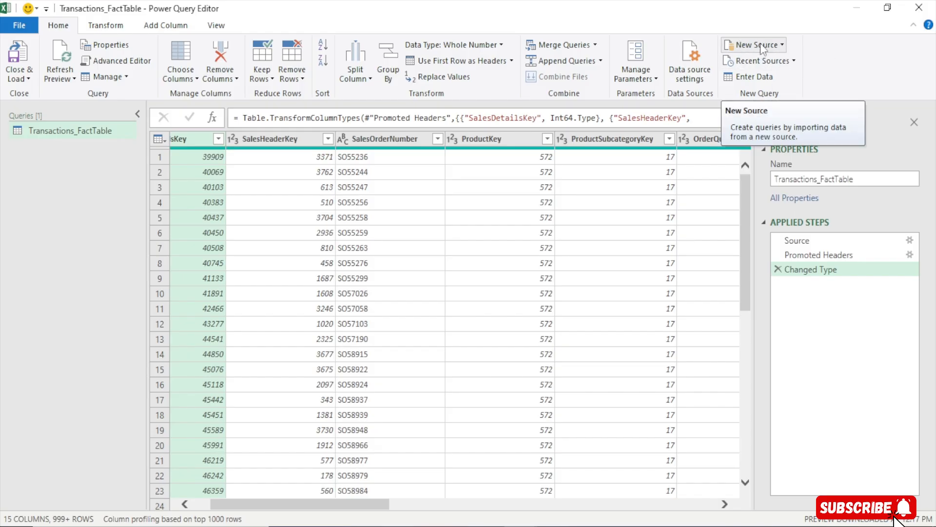
left_click(779, 45)
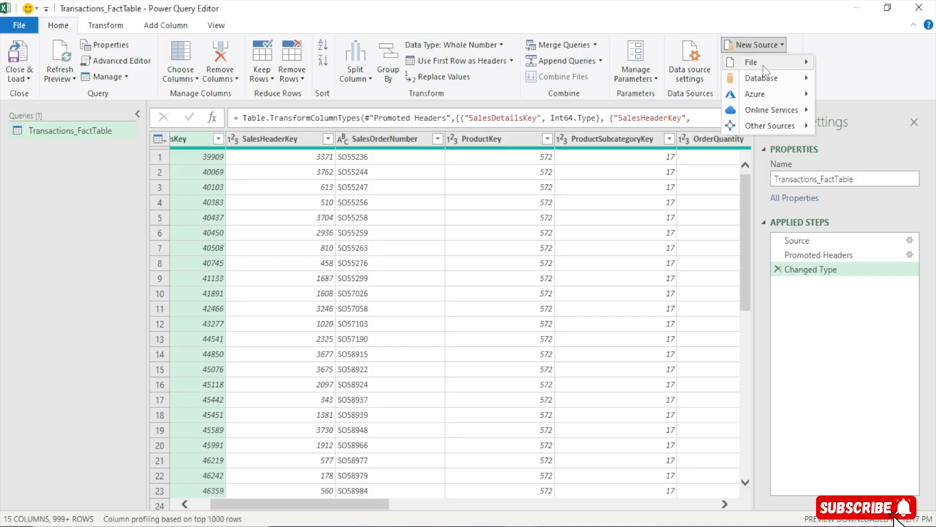
mouse_move(762, 62)
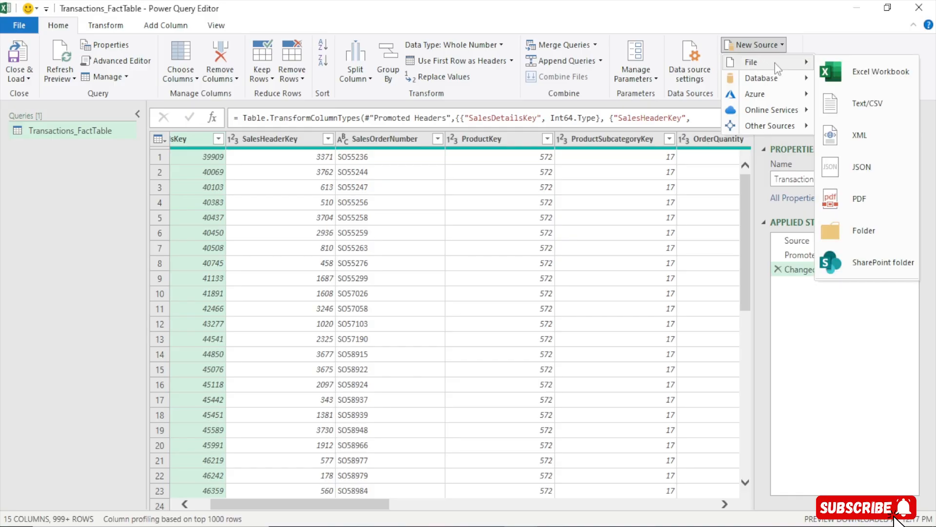
left_click(850, 104)
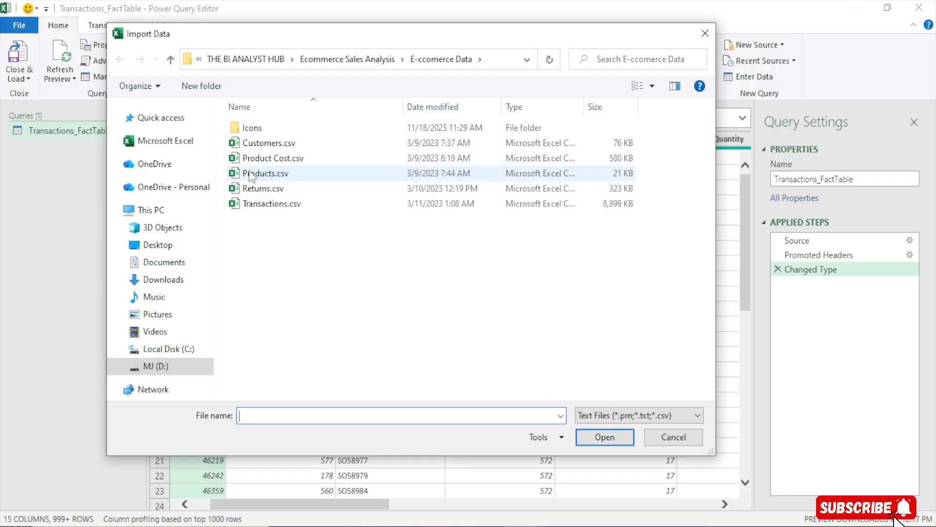
left_click(265, 189)
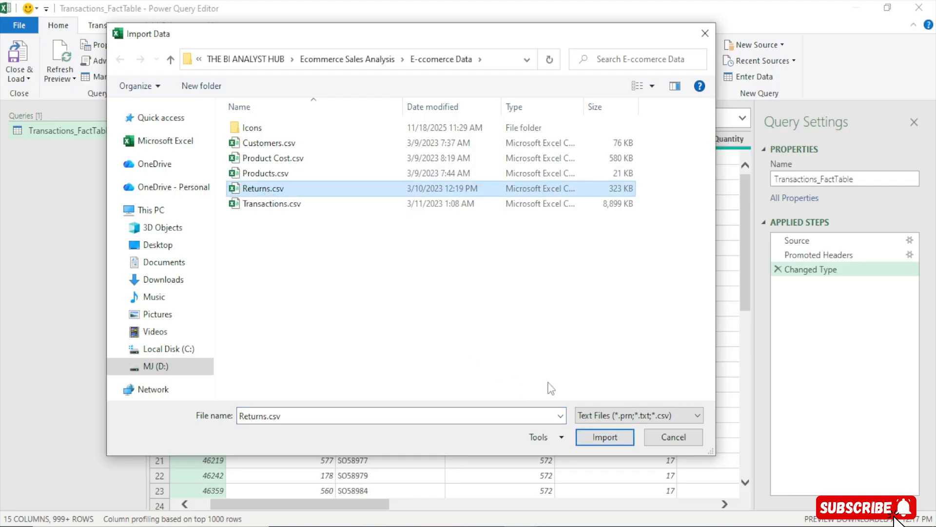
left_click(605, 436)
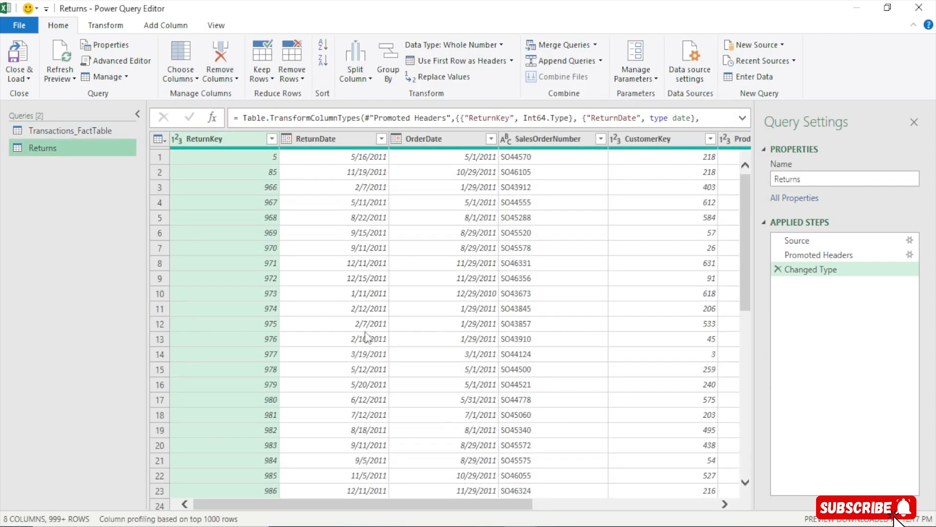
- Rename the Returns query as Returns_FactTable
left_click(812, 180)
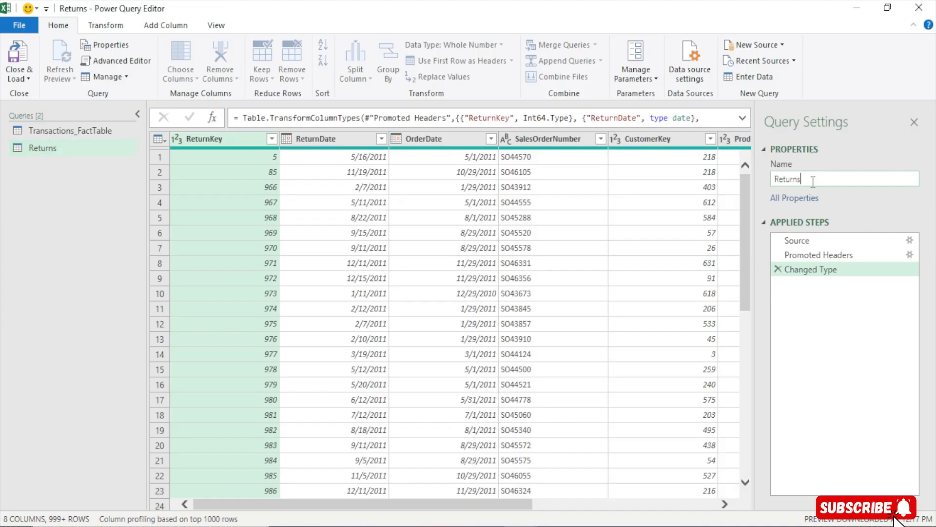
type("_")
type("FactTable")
key("Return")
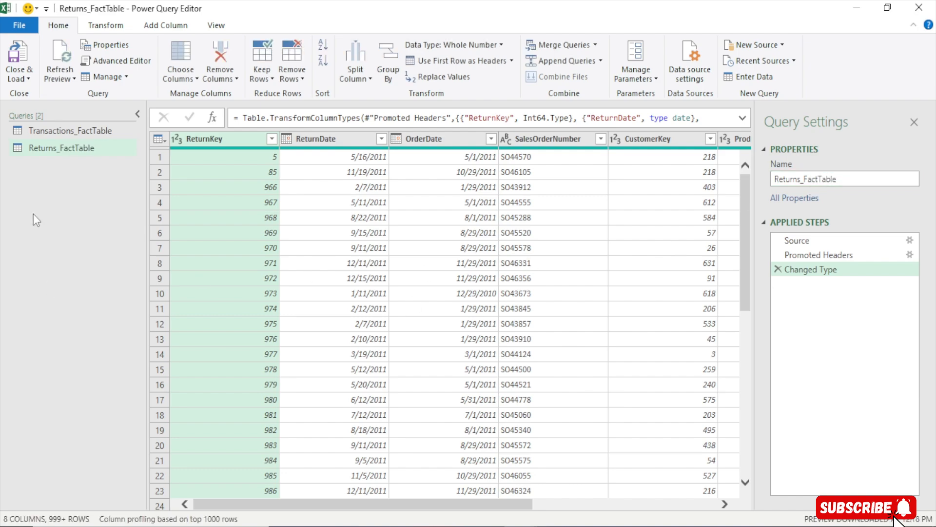
- Start adding another text/CSV source and select Products.csv in the E-ccomerce Data folder
left_click(783, 45)
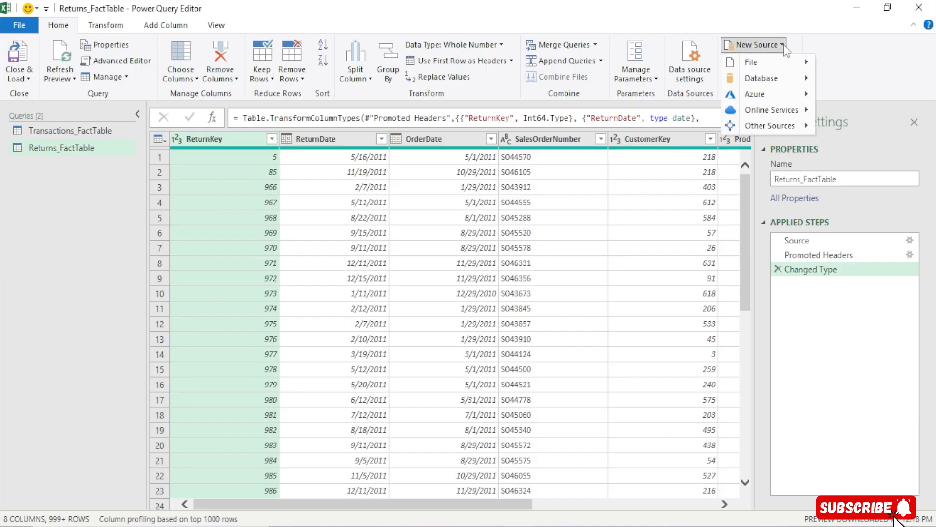
mouse_move(786, 60)
left_click(877, 109)
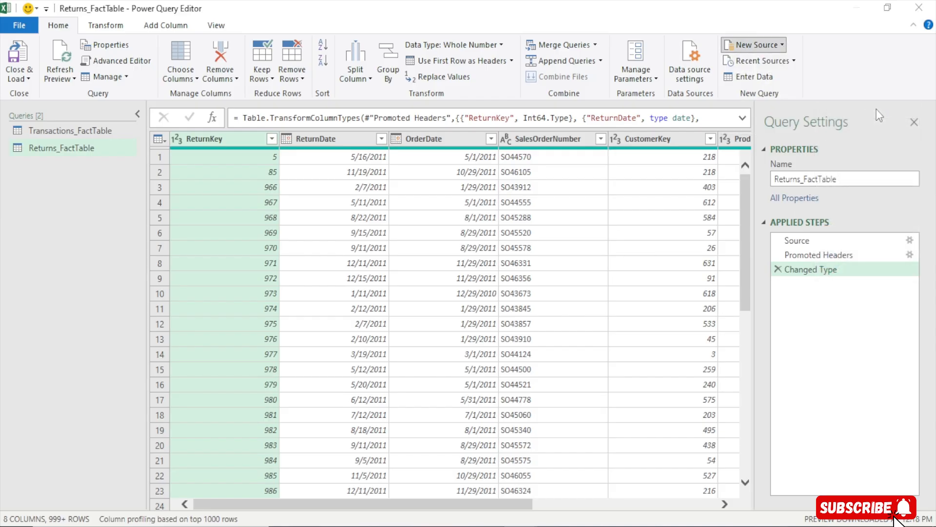
left_click(285, 174)
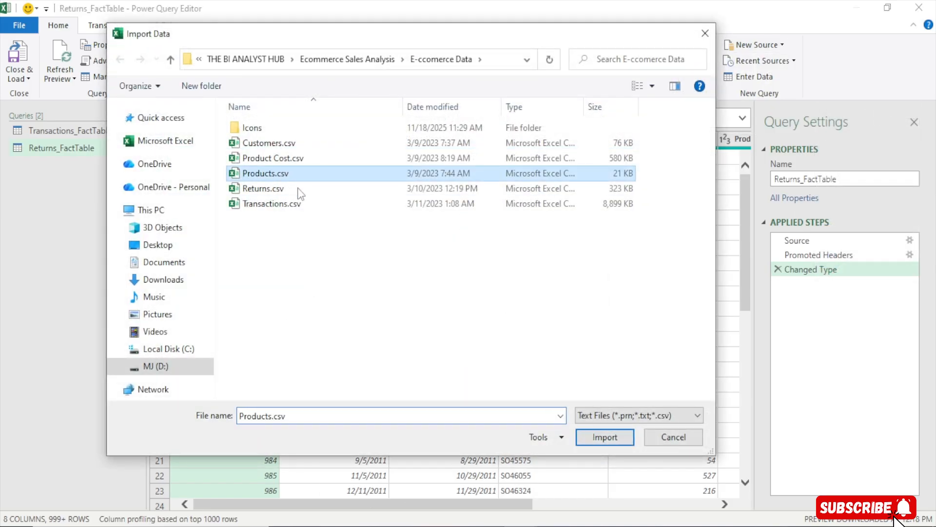
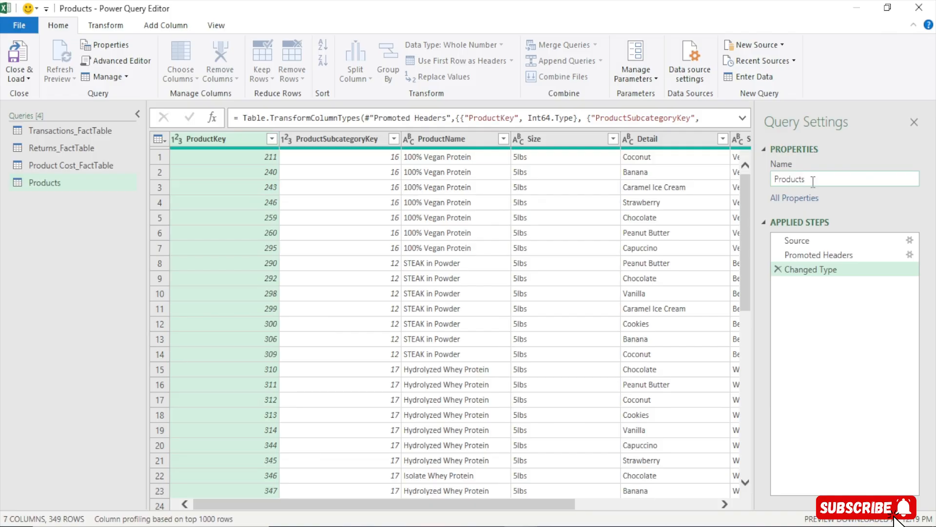
- Rename the Products query as Products_Dim and delete that query
type("Dim")
key("Return")
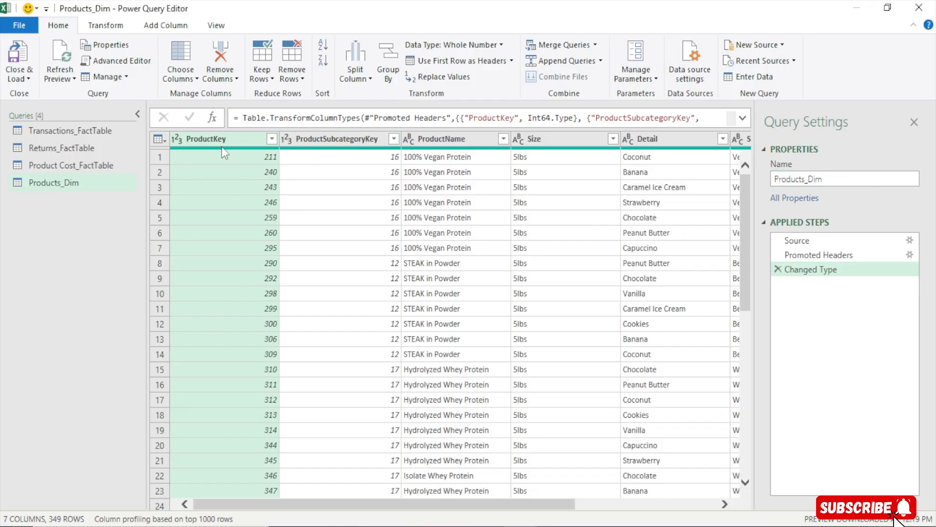
left_click(85, 186)
right_click(85, 186)
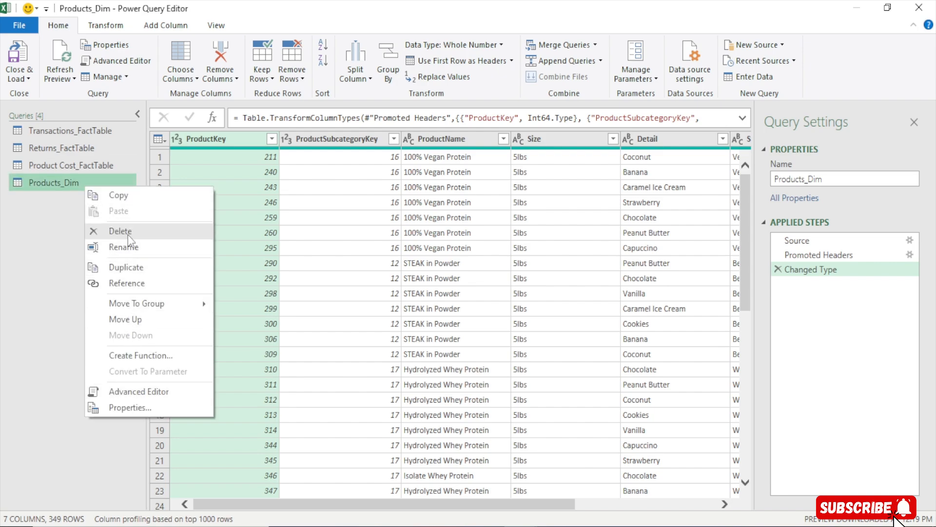
left_click(128, 235)
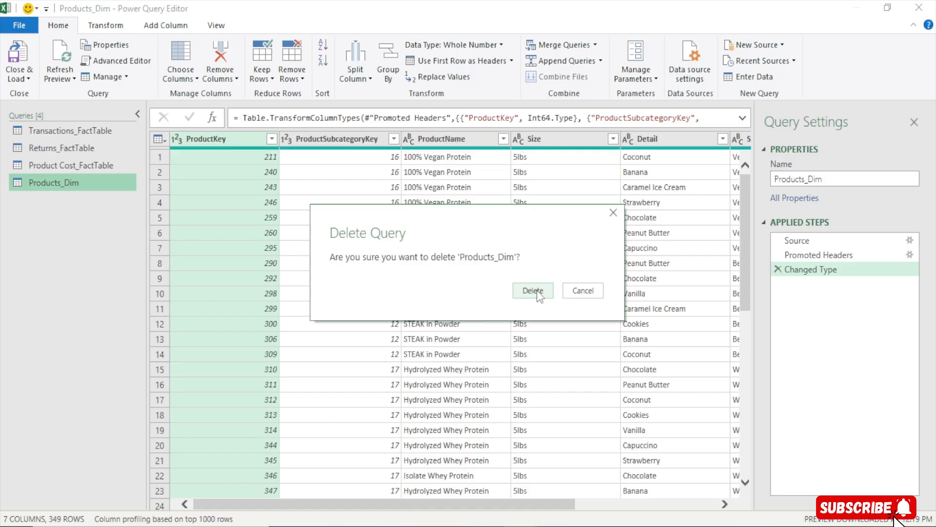
left_click(533, 291)
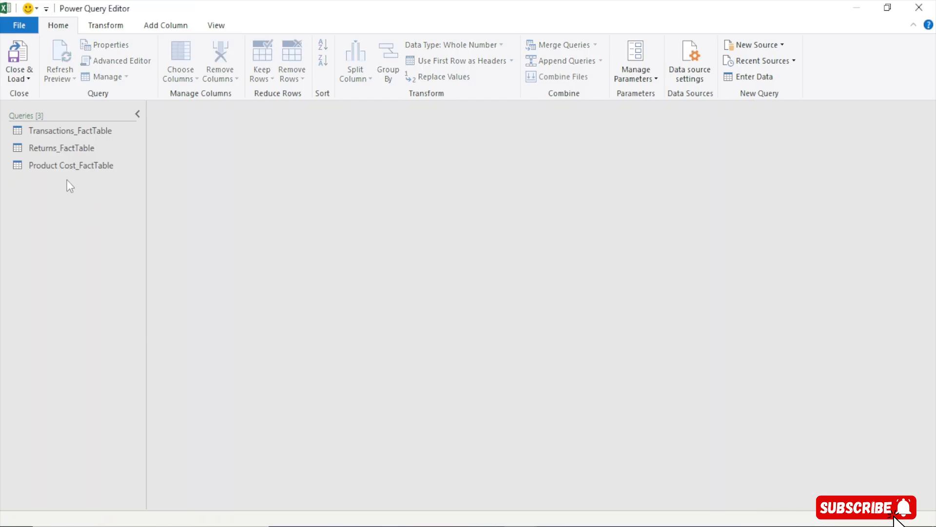
- Import Customers.csv from the E-ccomerce Data folder as a new text/CSV source
left_click(782, 47)
mouse_move(775, 62)
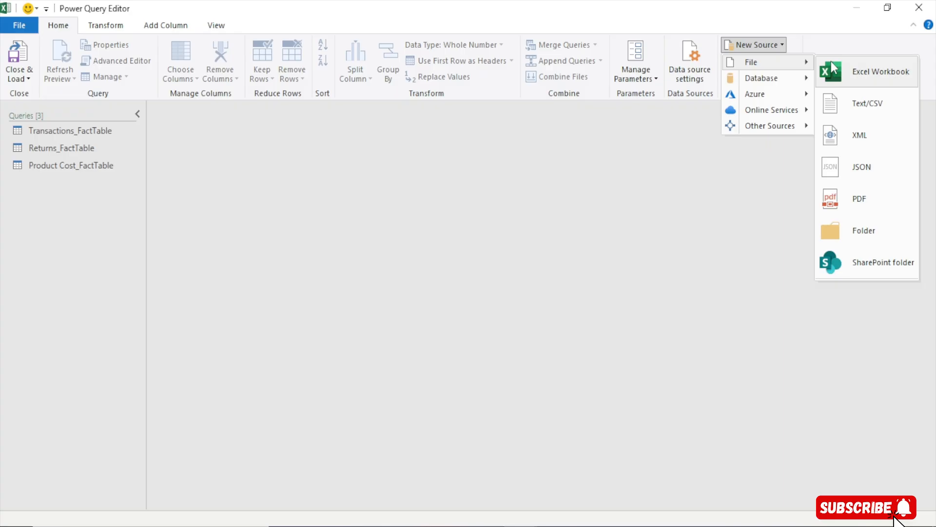
left_click(888, 106)
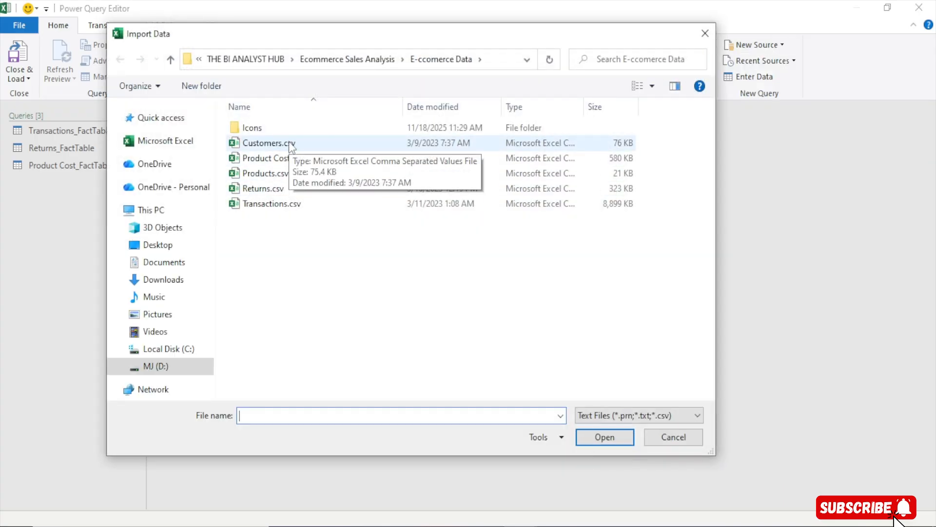
left_click(291, 144)
left_click(604, 437)
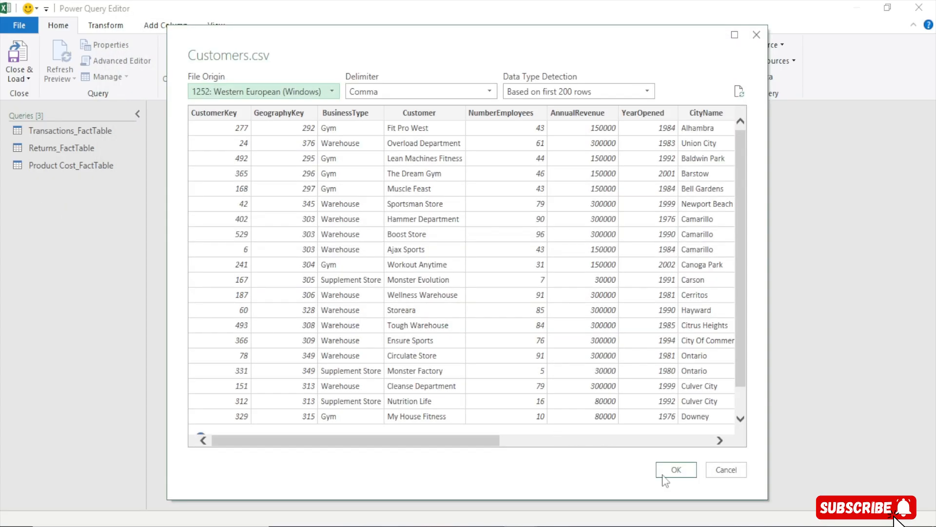
left_click(663, 469)
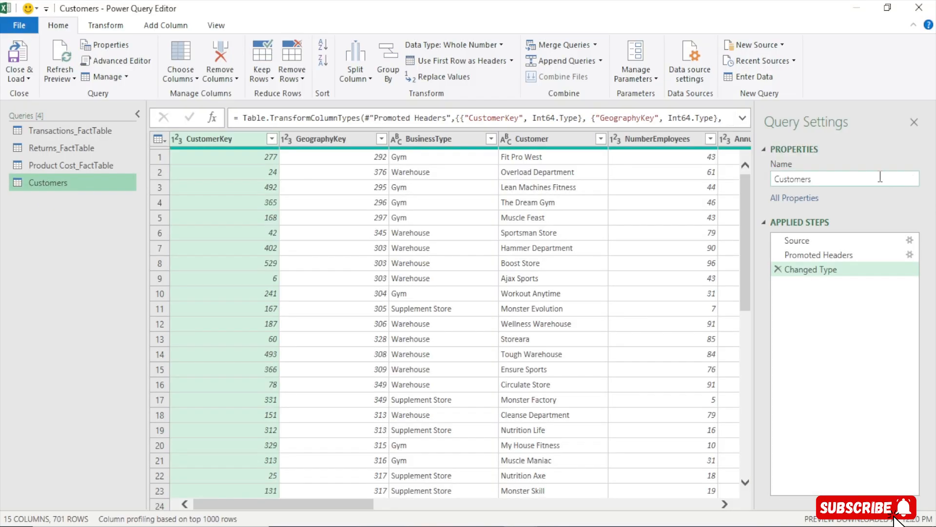
- Rename the Customers query as Customers_Dim
left_click(834, 180)
type("_")
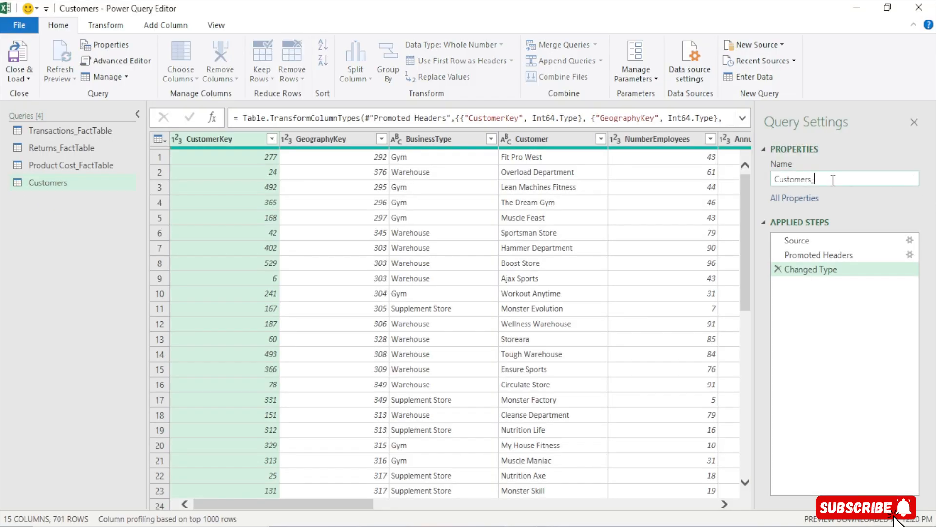
type("Dim")
key("Return")
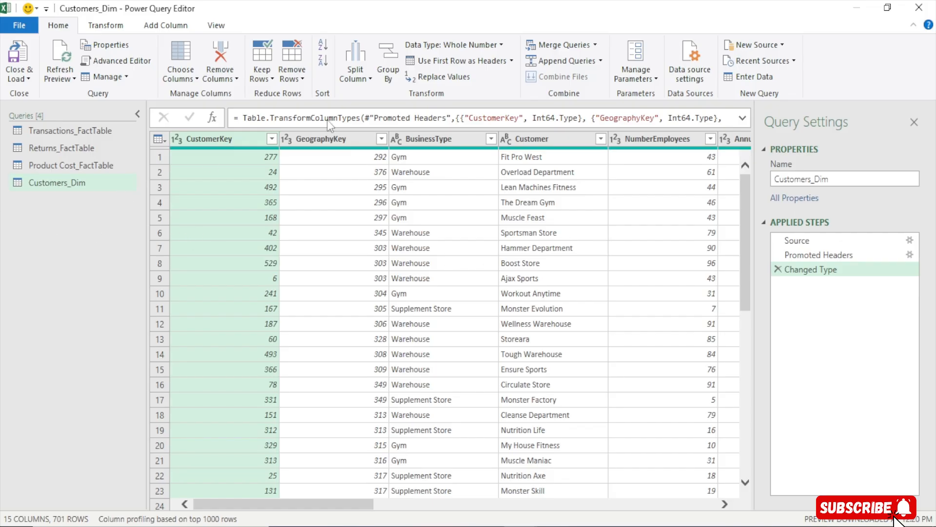
- Import Products.csv from the E-ccomerce Data folder as a new text/CSV source
left_click(756, 44)
mouse_move(774, 68)
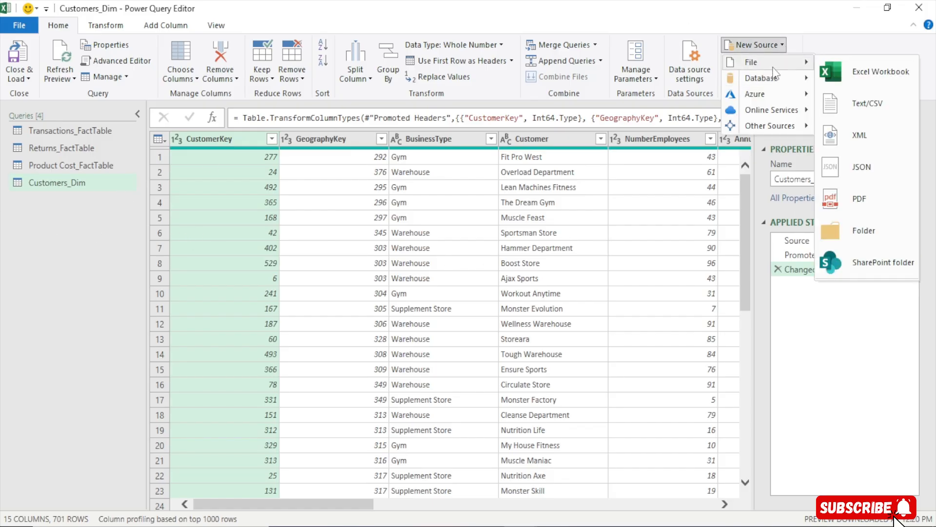
left_click(866, 103)
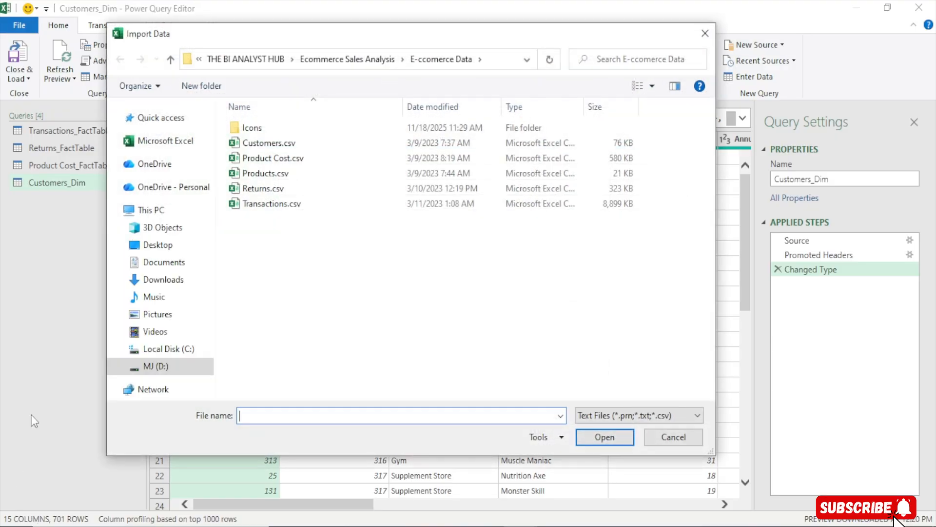
left_click(264, 176)
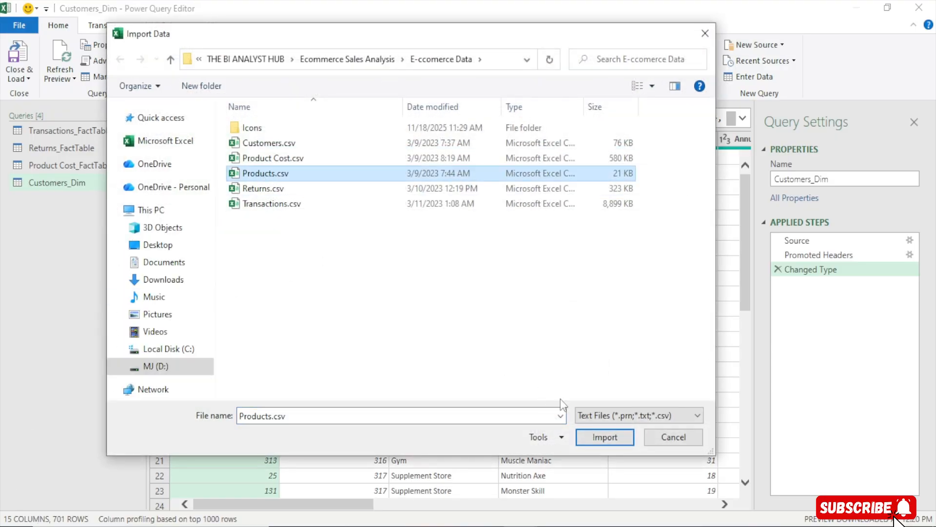
left_click(603, 437)
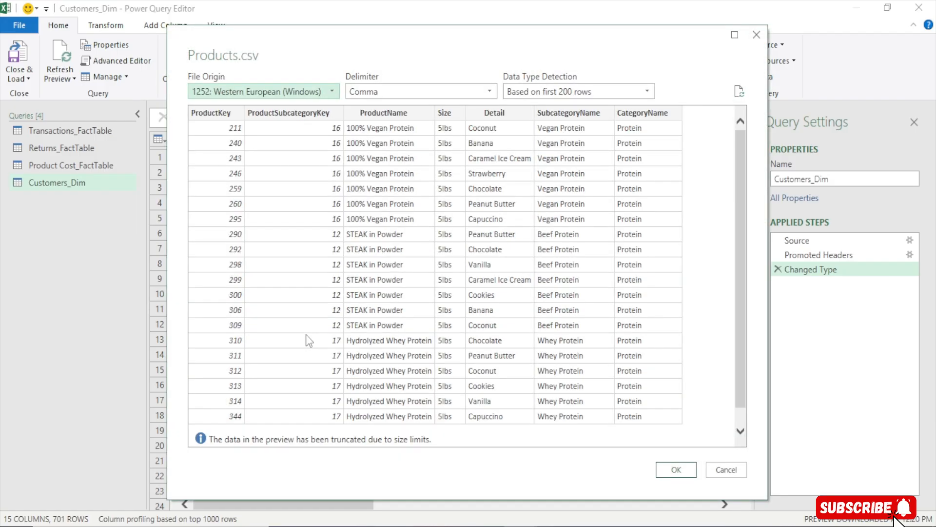
left_click(675, 470)
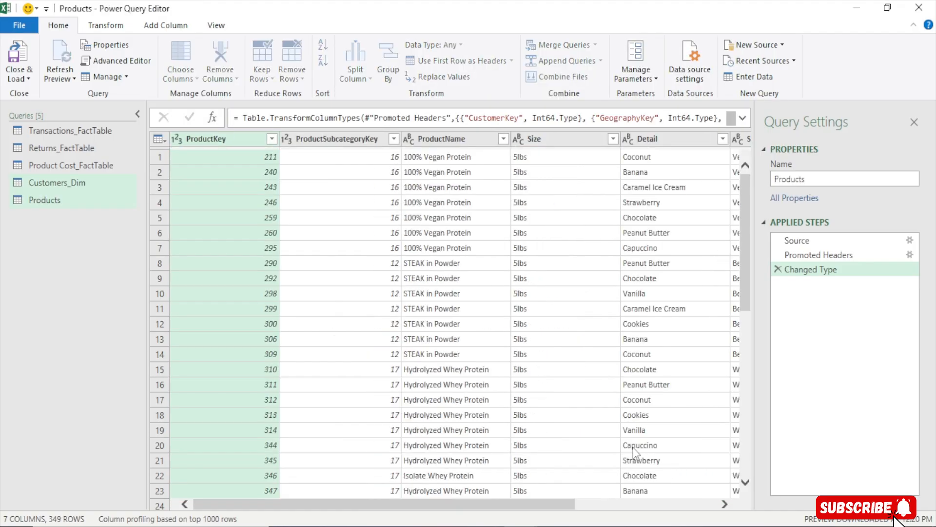
- Rename the Products query as Products_Dim
left_click(817, 179)
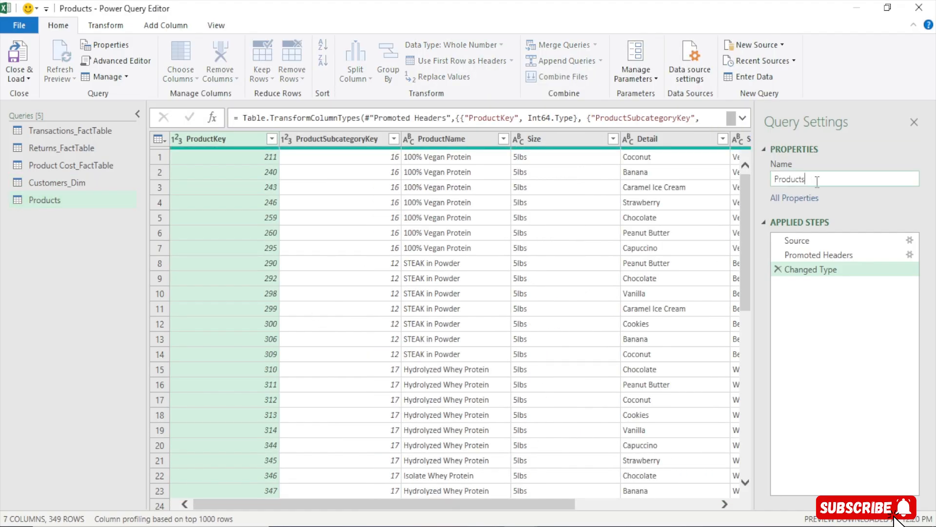
type("_Dim")
key("Return")
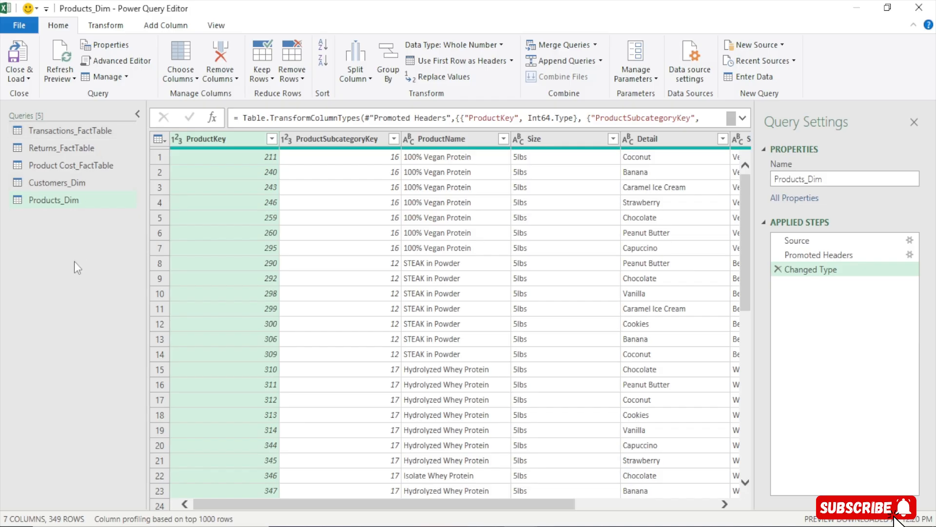
- Open the Transactions_FactTable query and select all of its columns
left_click(64, 132)
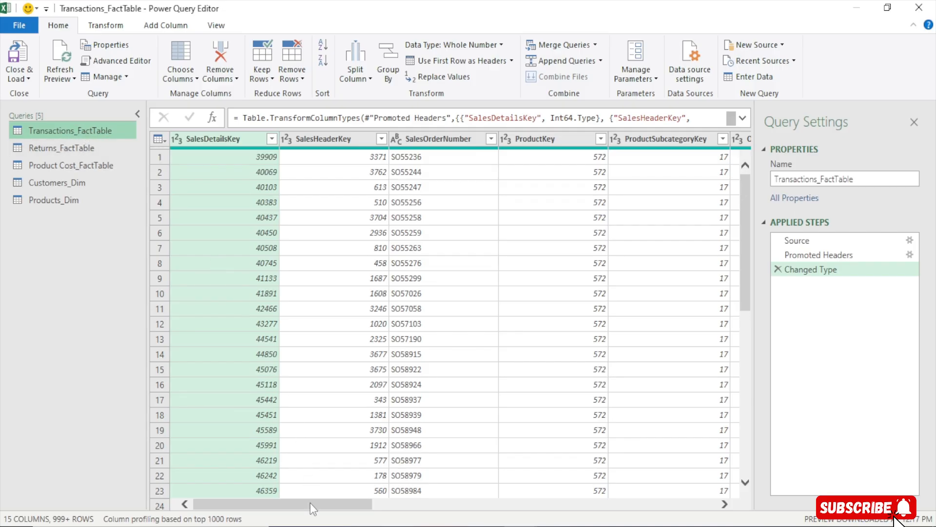
key("ctrl+a")
left_click(224, 140)
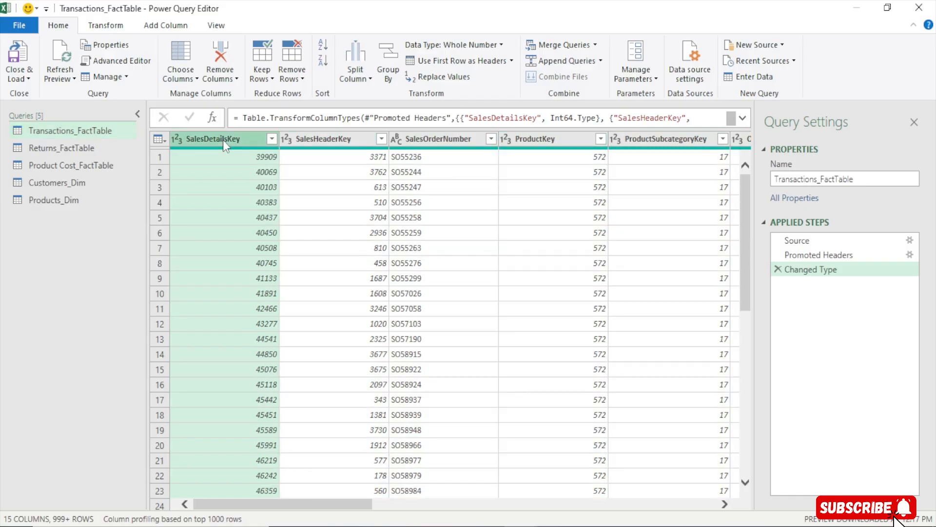
key("ctrl+a")
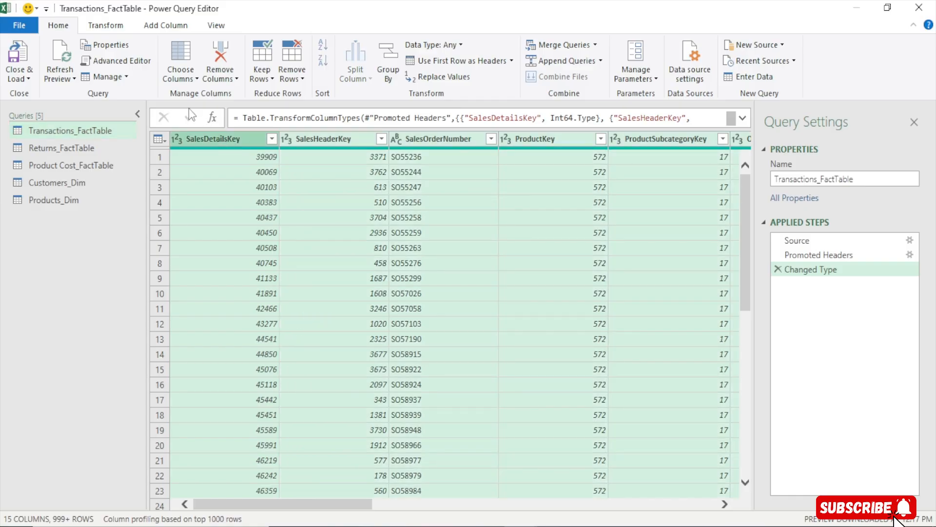
left_click(120, 31)
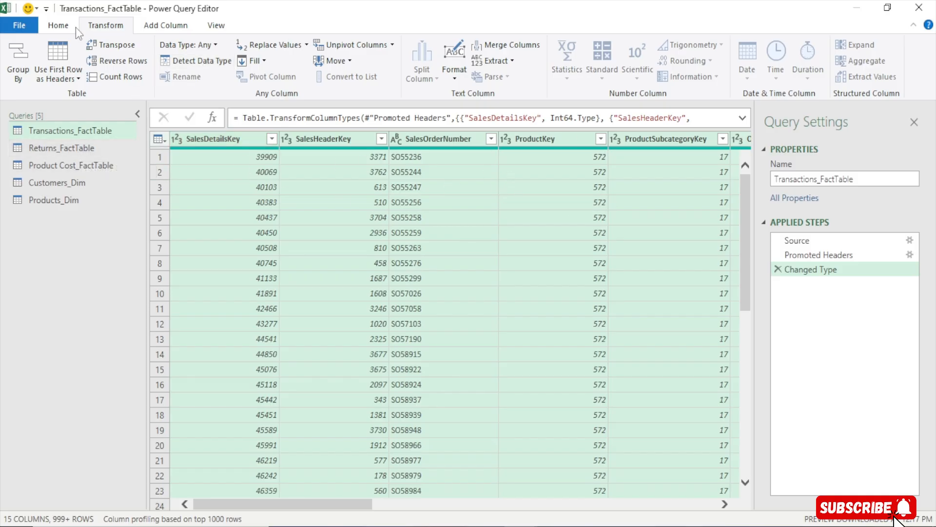
left_click(62, 28)
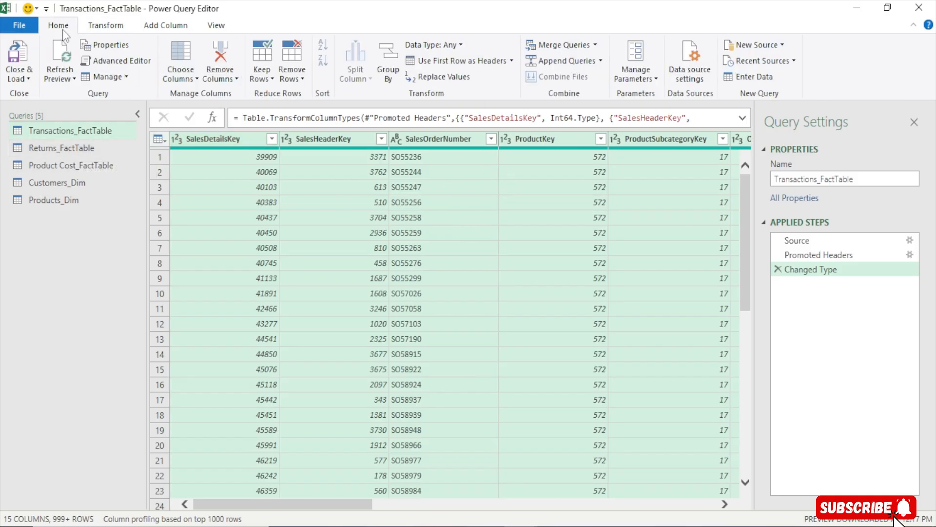
left_click(218, 144)
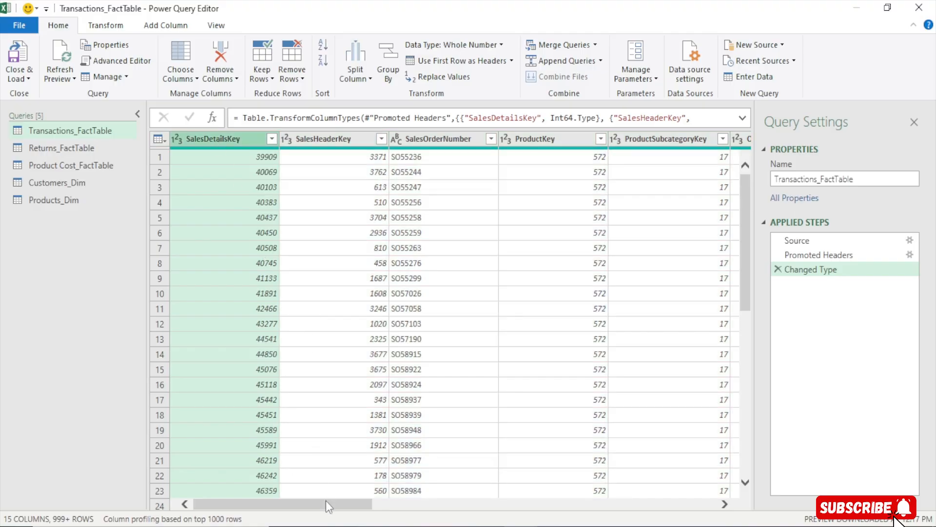
- Try to change the % Discount column of Transactions_FactTable to the Percentage data type, and delete the resulting type-change step
left_click_drag(325, 500, 685, 518)
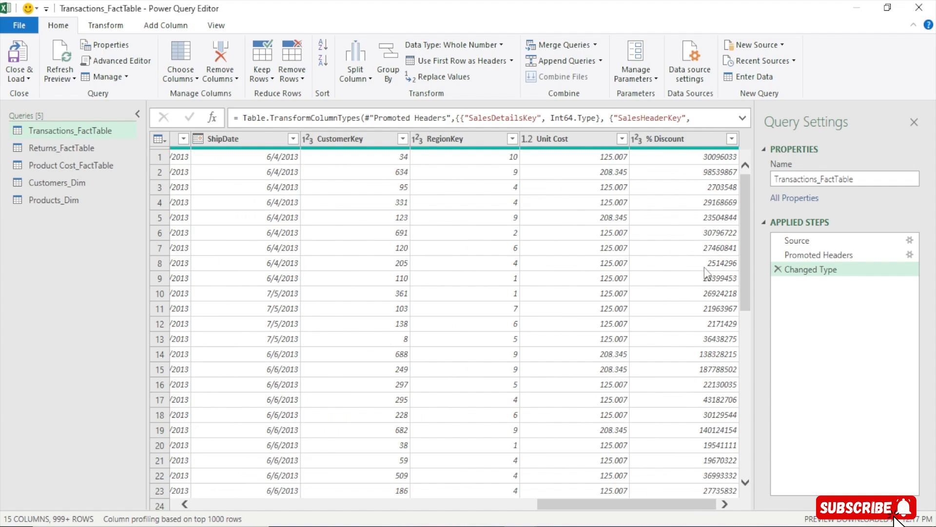
left_click(666, 142)
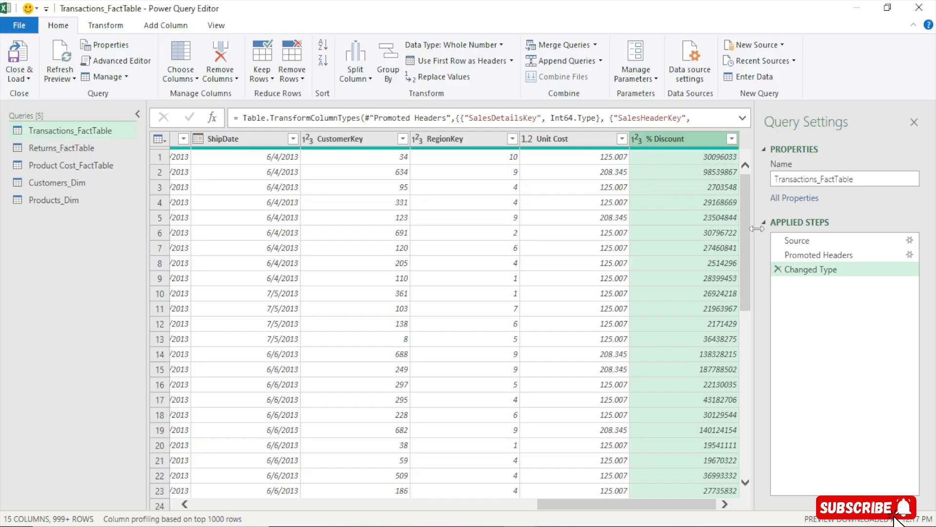
left_click(636, 139)
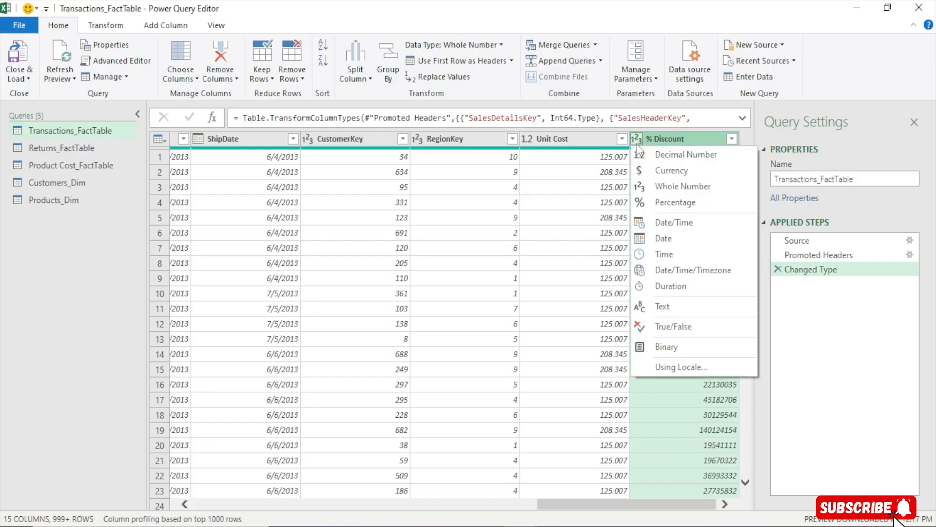
left_click(674, 202)
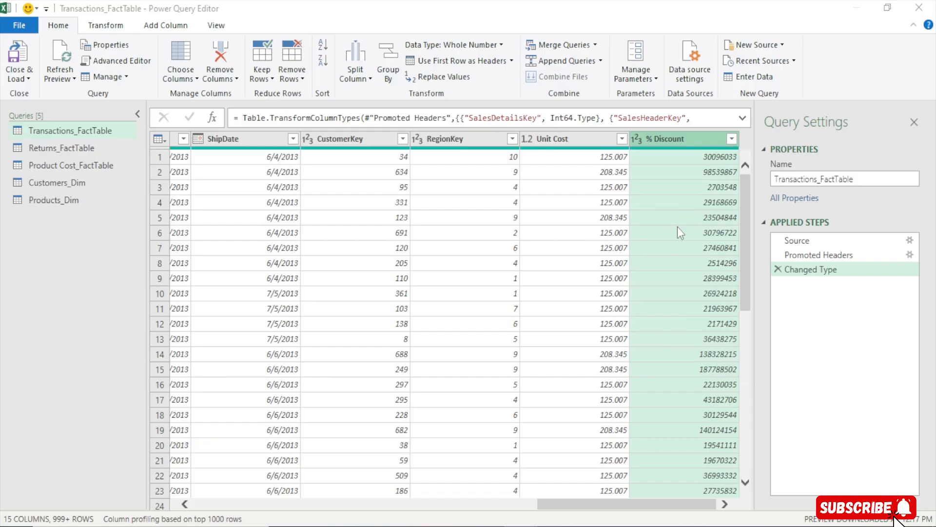
left_click(524, 306)
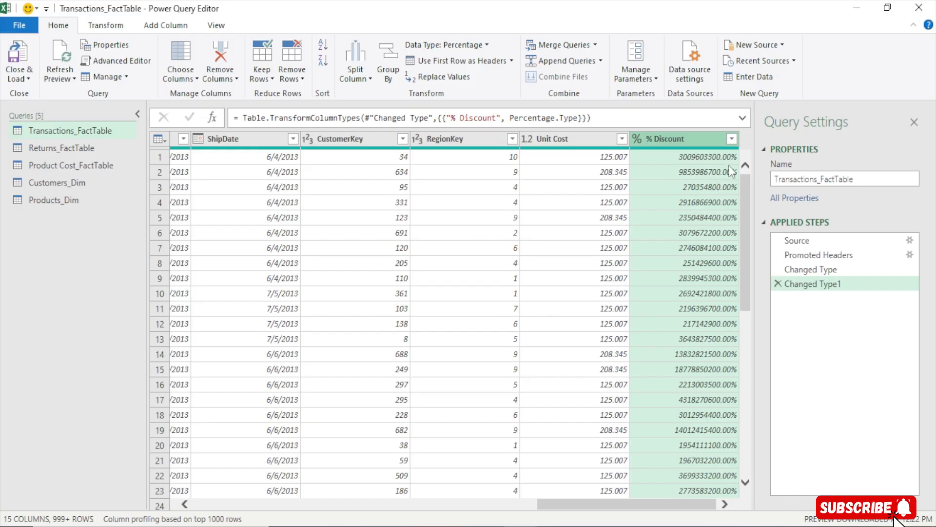
left_click(777, 284)
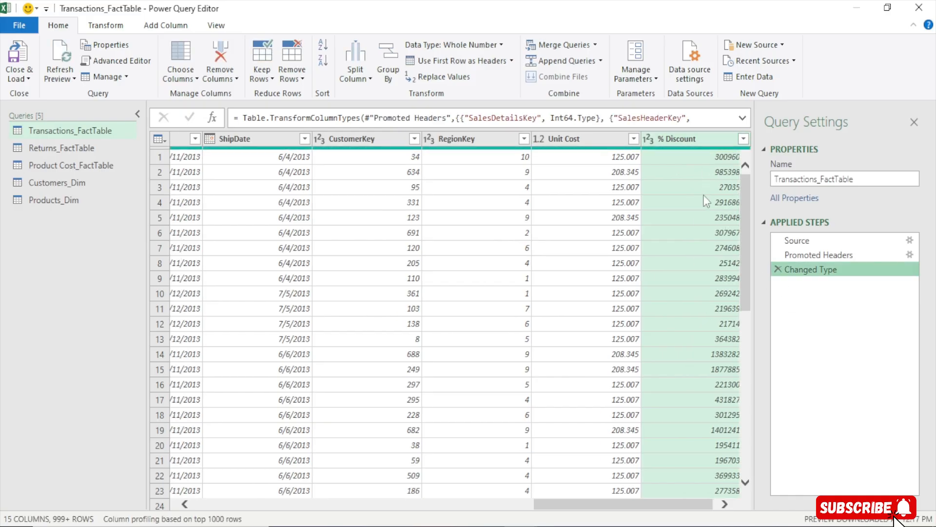
- Add the prefix 0.0 to every value in the % Discount column of Transactions_FactTable
left_click_drag(685, 504, 689, 504)
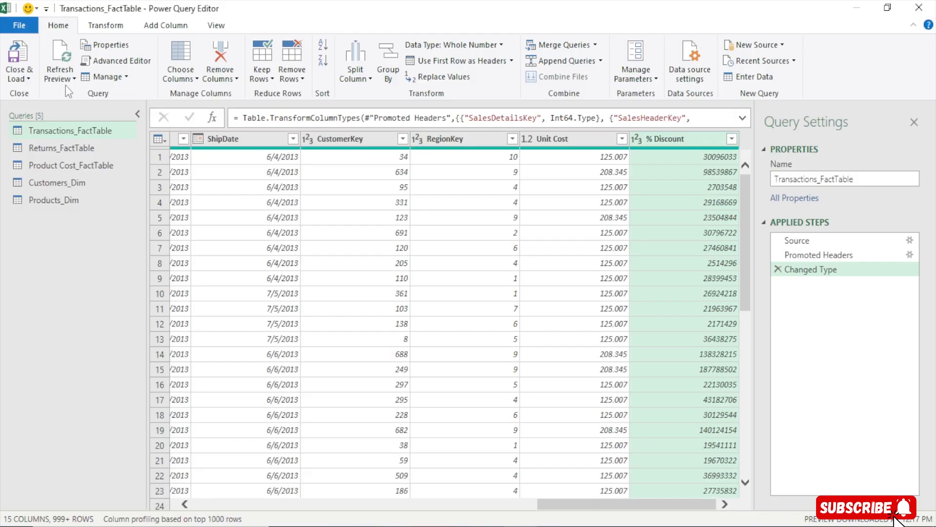
left_click(104, 27)
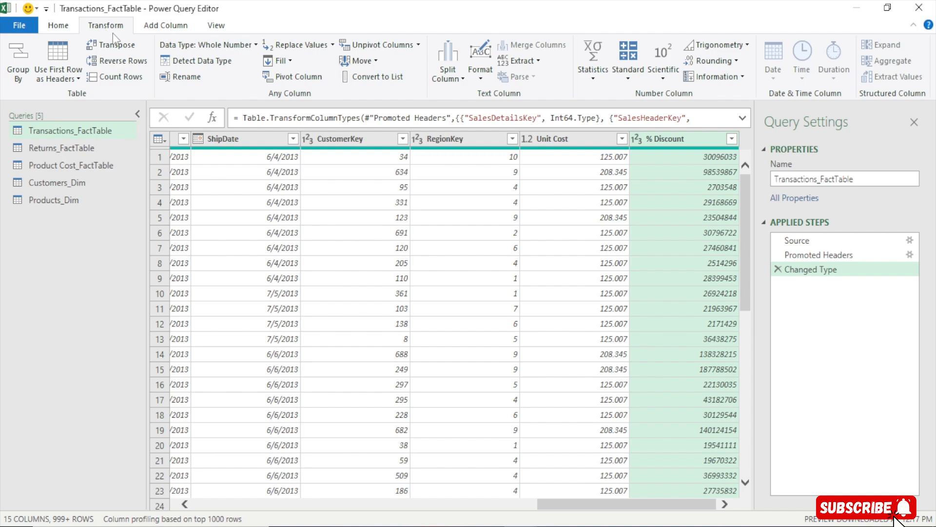
left_click(479, 82)
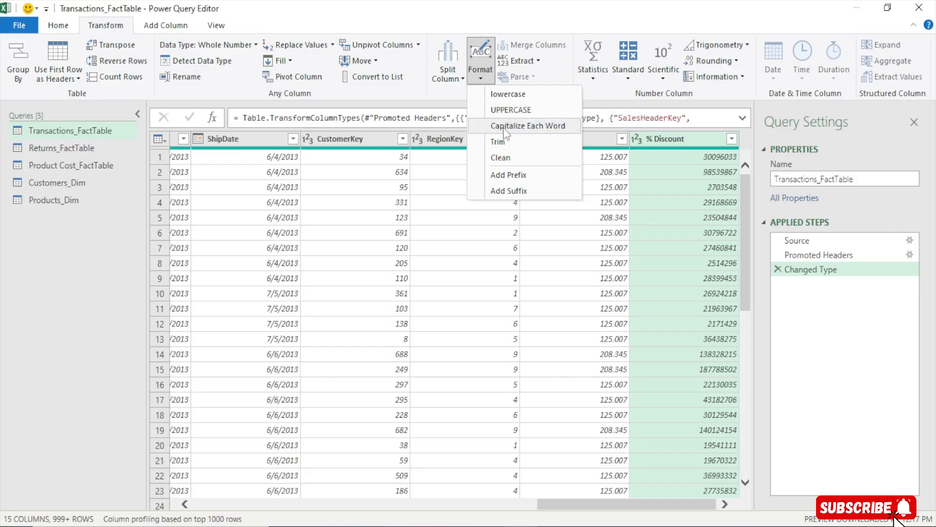
left_click(488, 77)
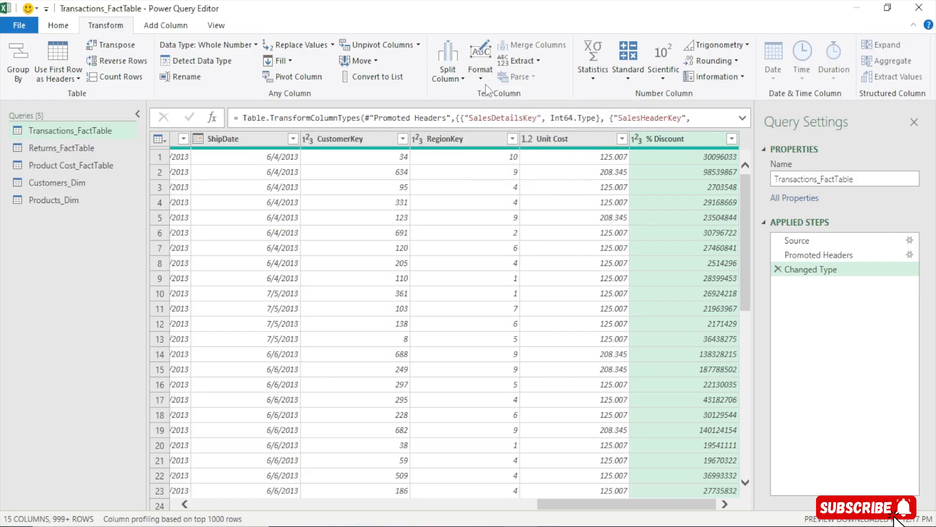
left_click(485, 80)
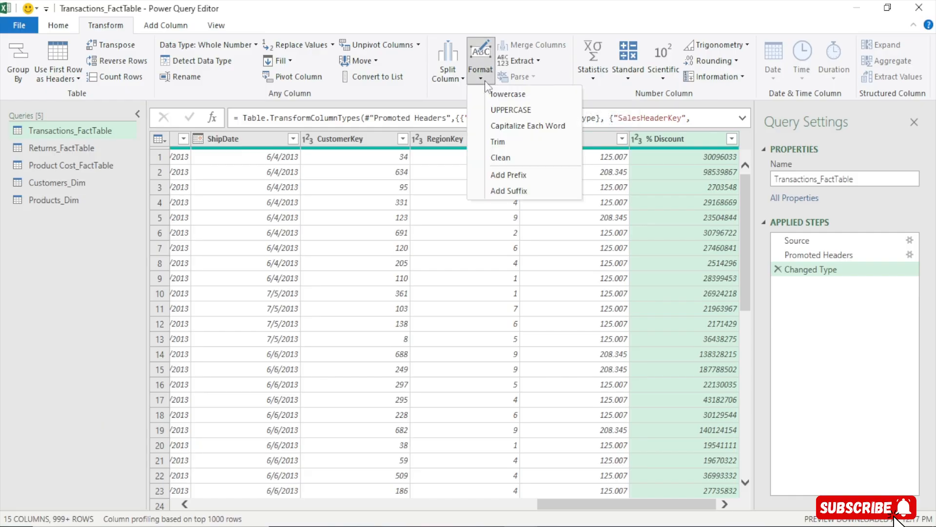
left_click(516, 175)
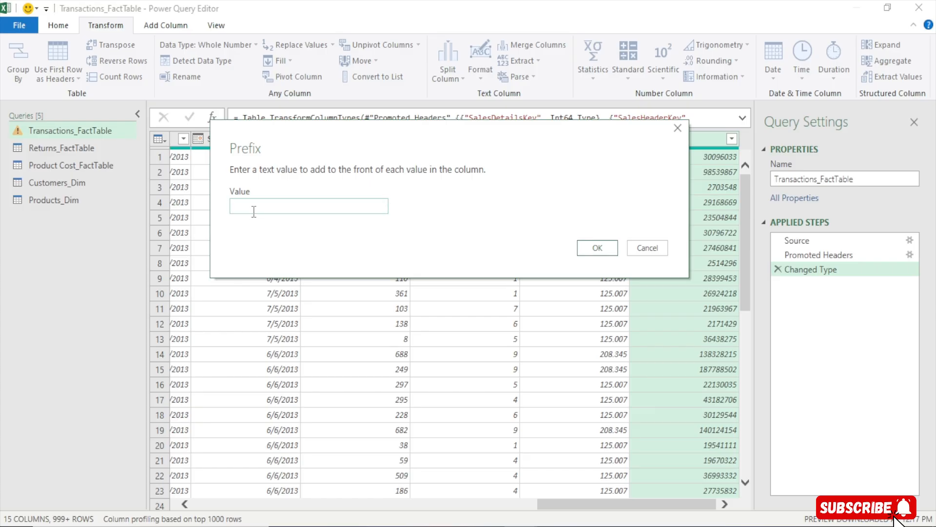
type("0.0")
left_click(596, 248)
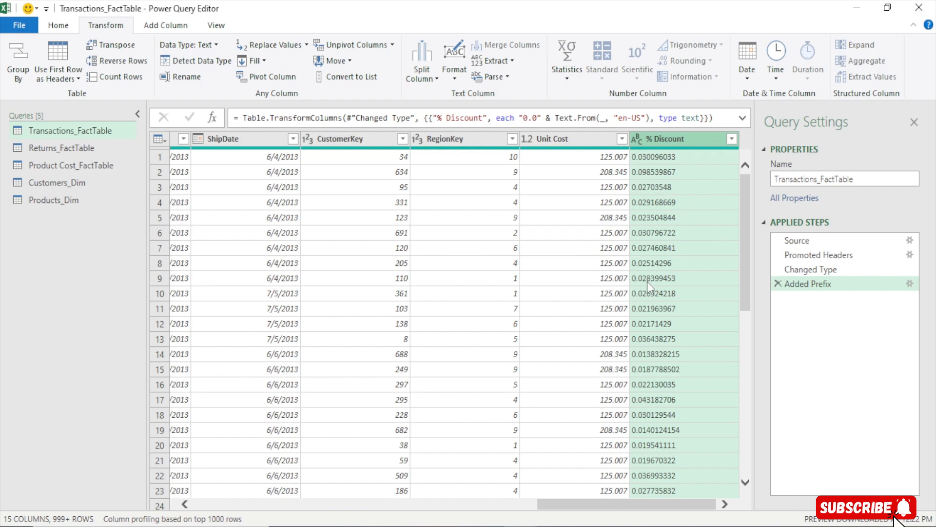
- Set the data type of the prefixed % Discount column to Percentage
left_click(637, 140)
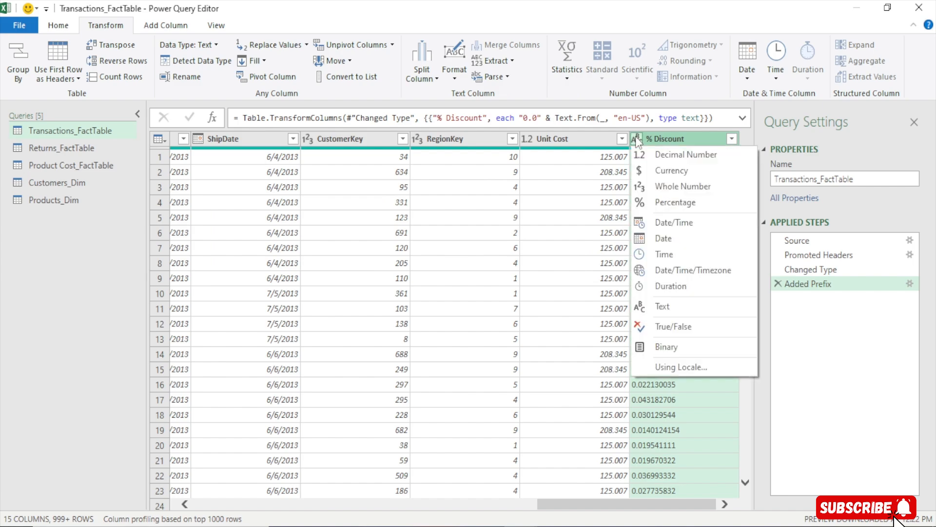
left_click(673, 202)
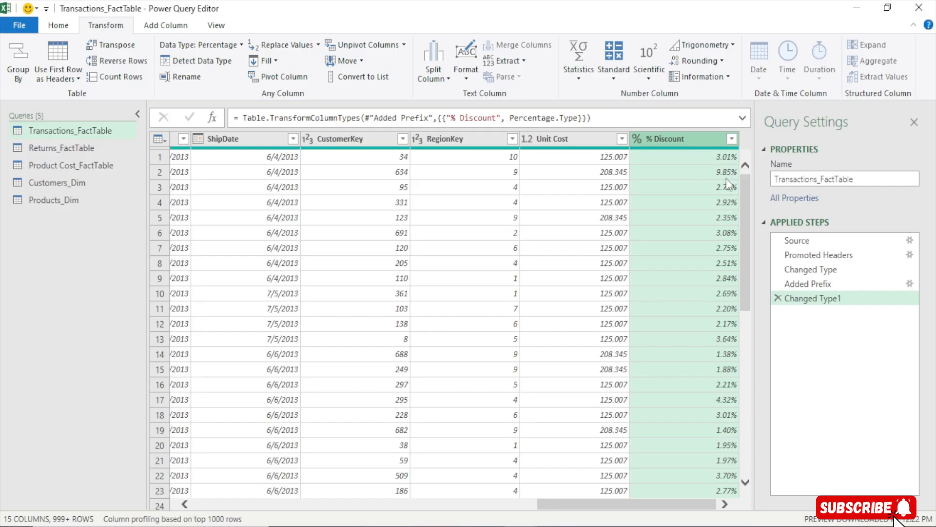
left_click_drag(701, 502, 724, 505)
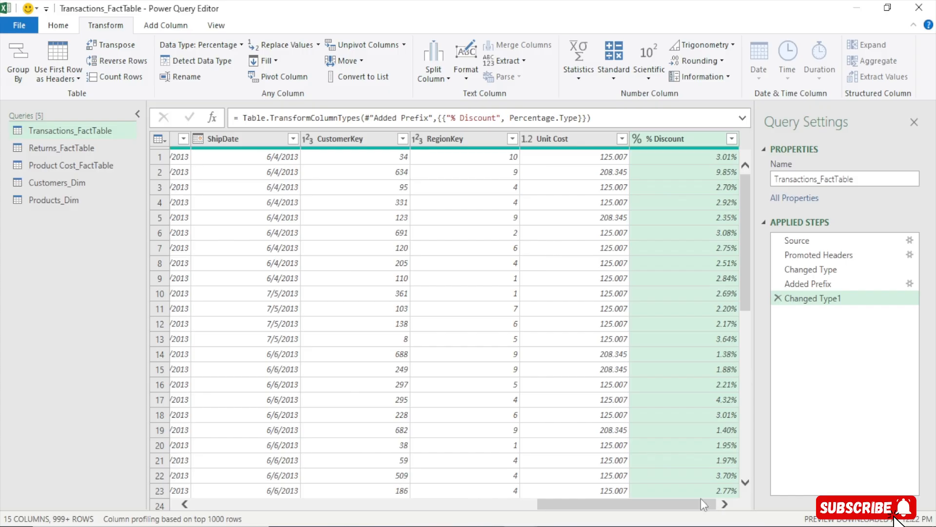
- Review the columns of Transactions_FactTable from SalesDetailsKey to % Discount, including the CustomerKey column
left_click_drag(701, 499, 300, 496)
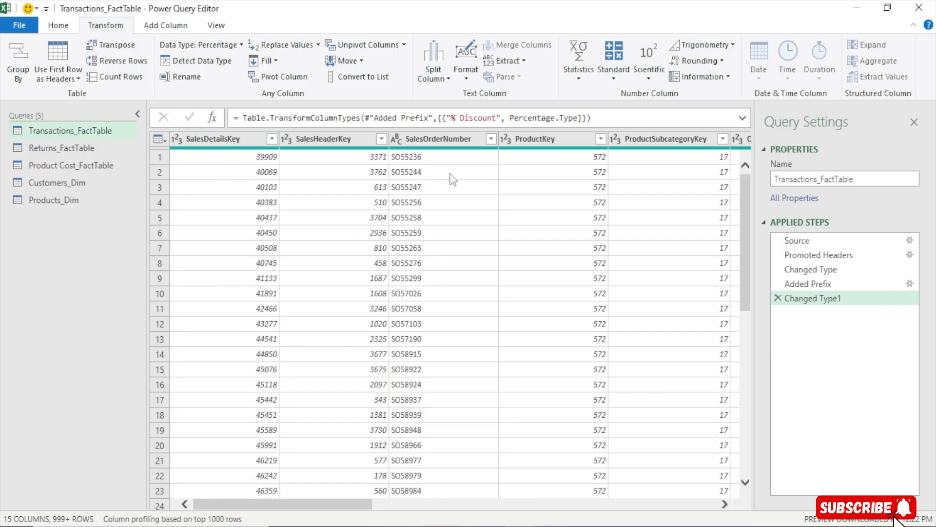
left_click_drag(361, 499, 722, 509)
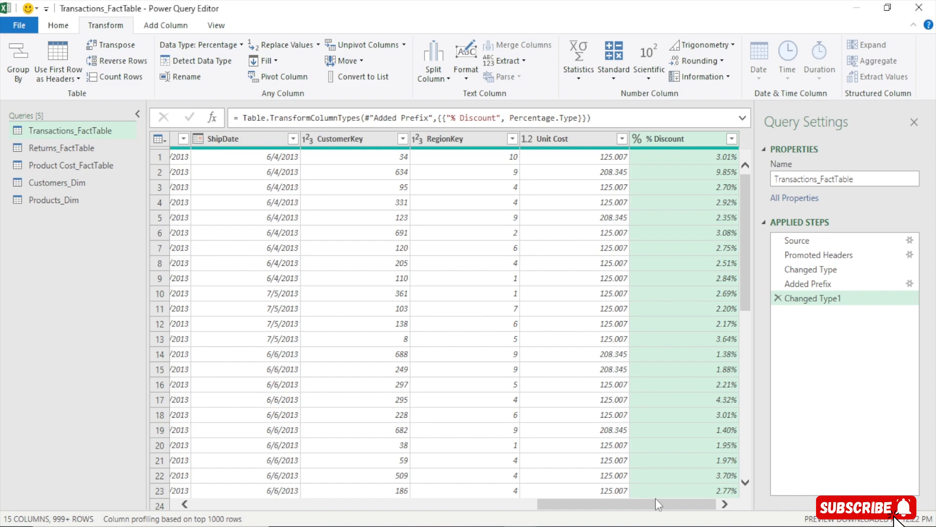
left_click(333, 138)
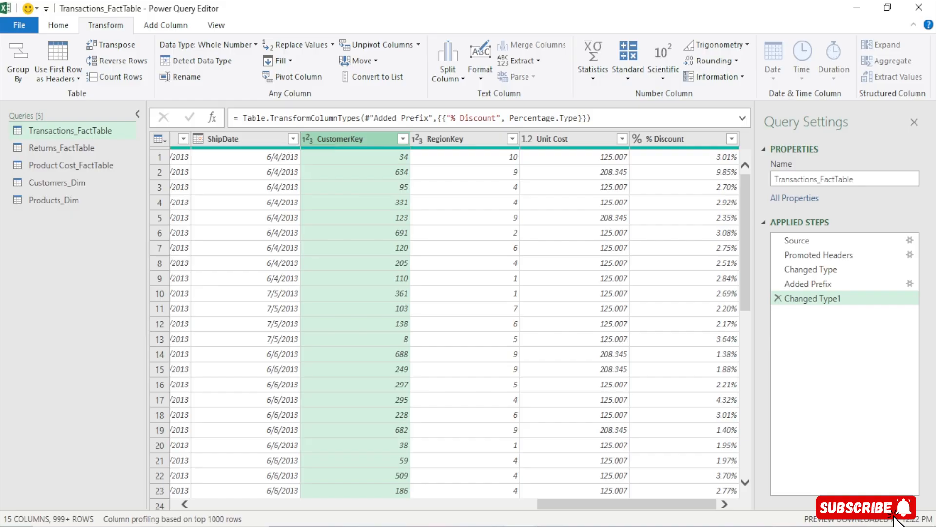
left_click_drag(636, 505, 293, 504)
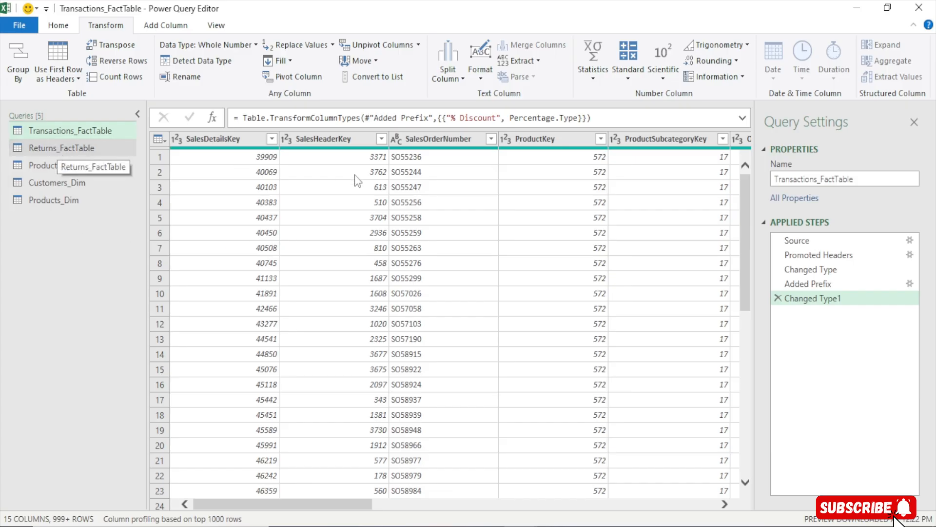
left_click(463, 510)
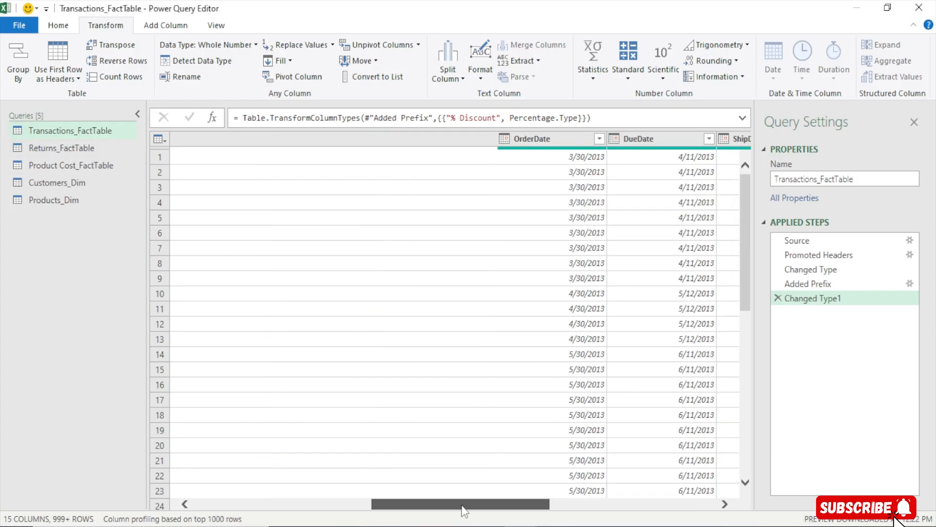
left_click_drag(462, 505, 283, 506)
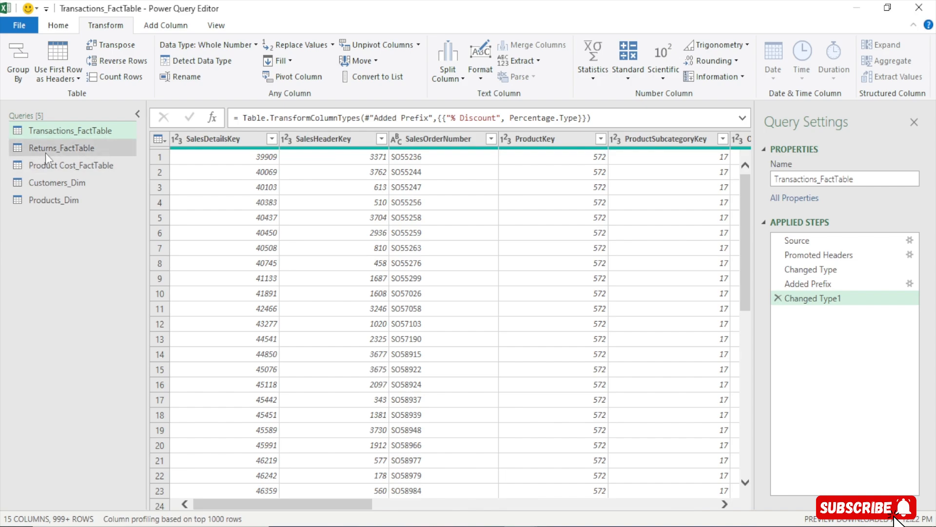
- Open the Returns_FactTable query, check its columns and select all of them
left_click(45, 152)
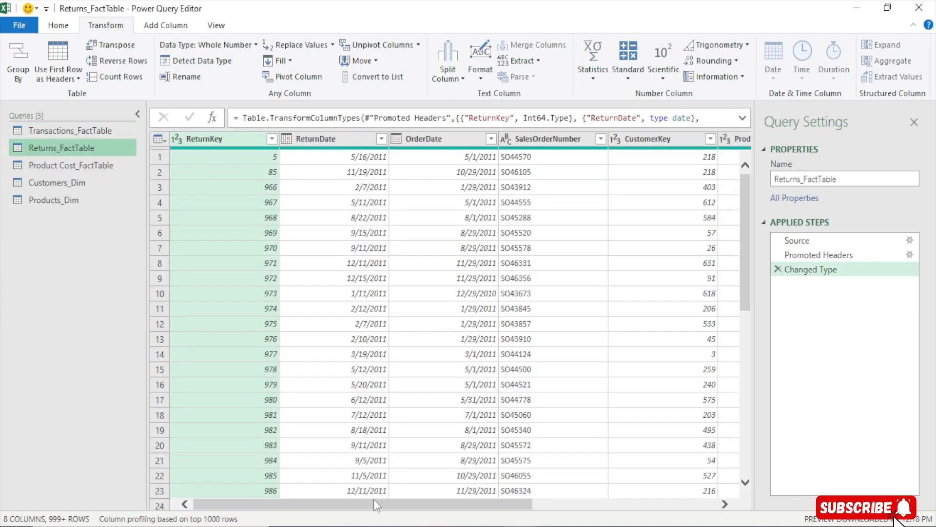
mouse_move(374, 499)
left_mouse_down()
mouse_move(628, 493)
mouse_move(554, 506)
mouse_move(351, 500)
left_mouse_up()
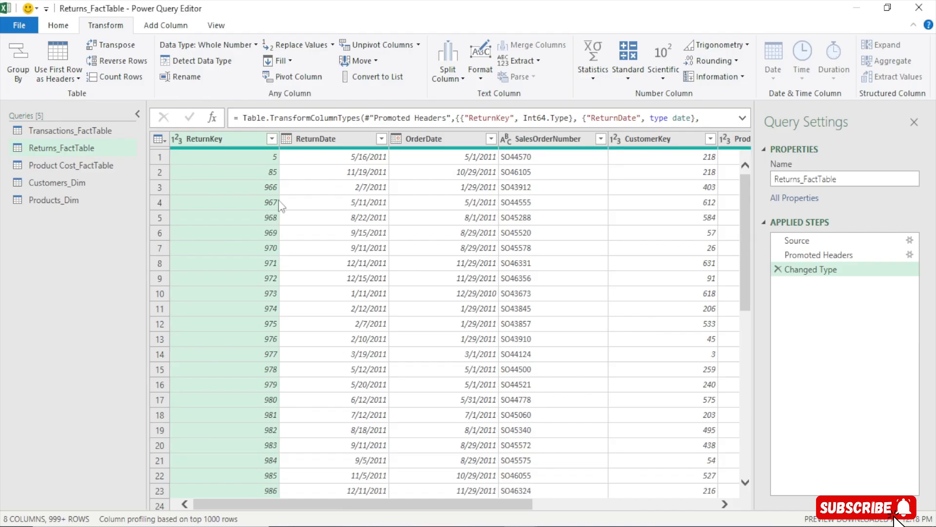
key("ctrl+a")
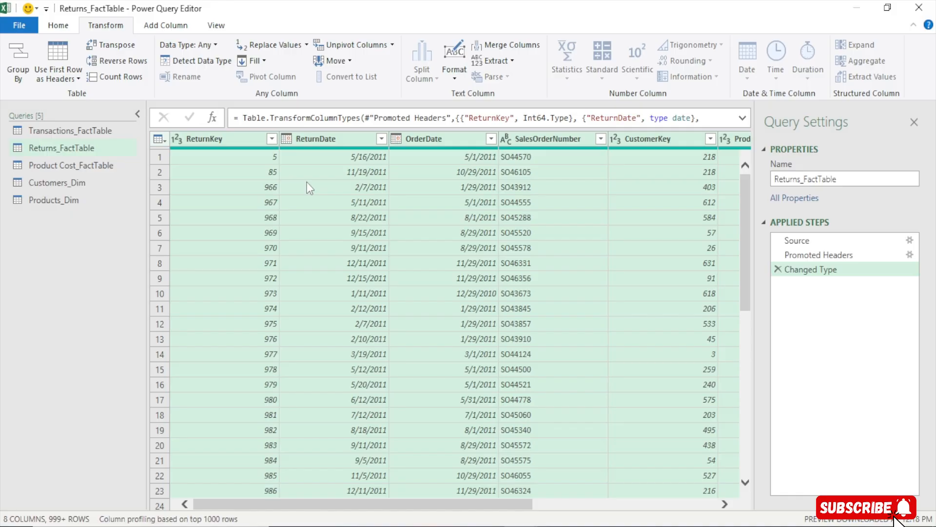
- Open the Product Cost_FactTable query, check its columns and select all of them
left_click(69, 165)
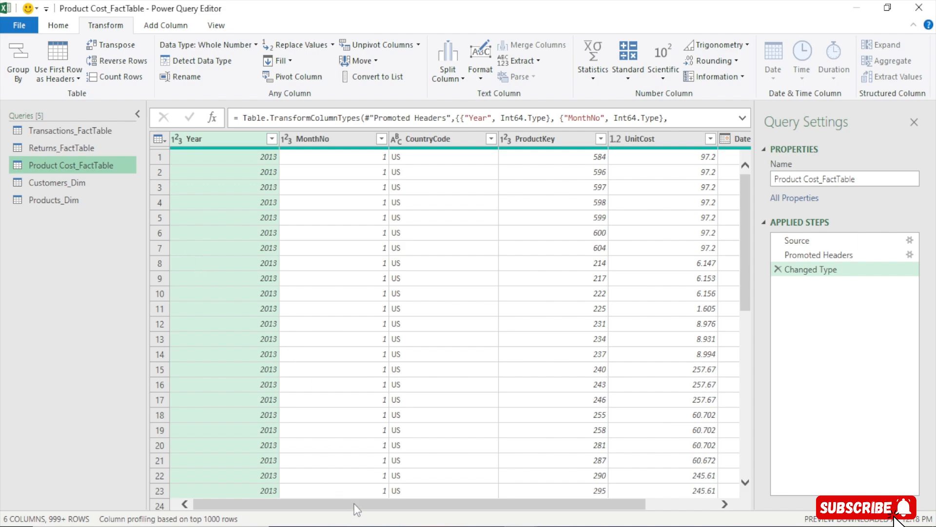
mouse_move(354, 503)
left_mouse_down()
mouse_move(483, 509)
mouse_move(348, 508)
left_mouse_up()
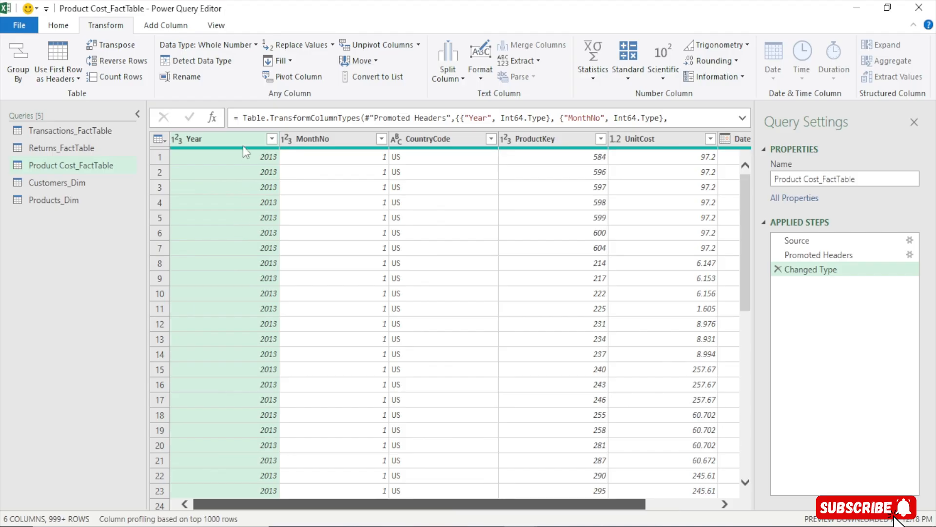
key("ctrl+a")
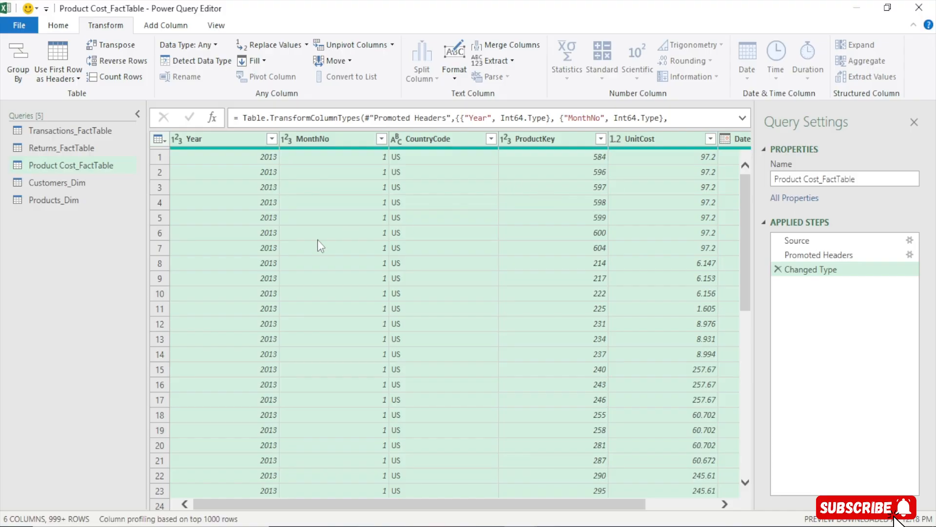
- Open the Customers_Dim query, select all of its columns and detect their data types
left_click(61, 184)
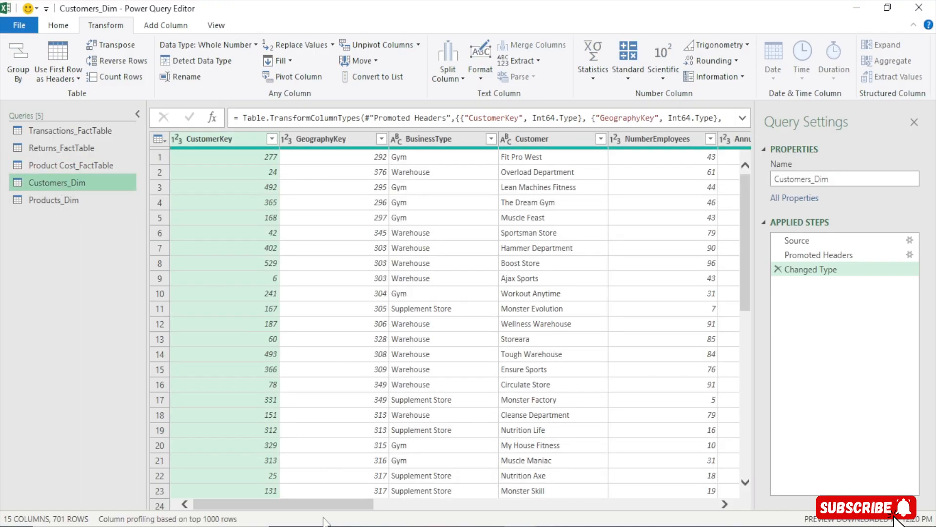
left_click_drag(329, 505, 295, 507)
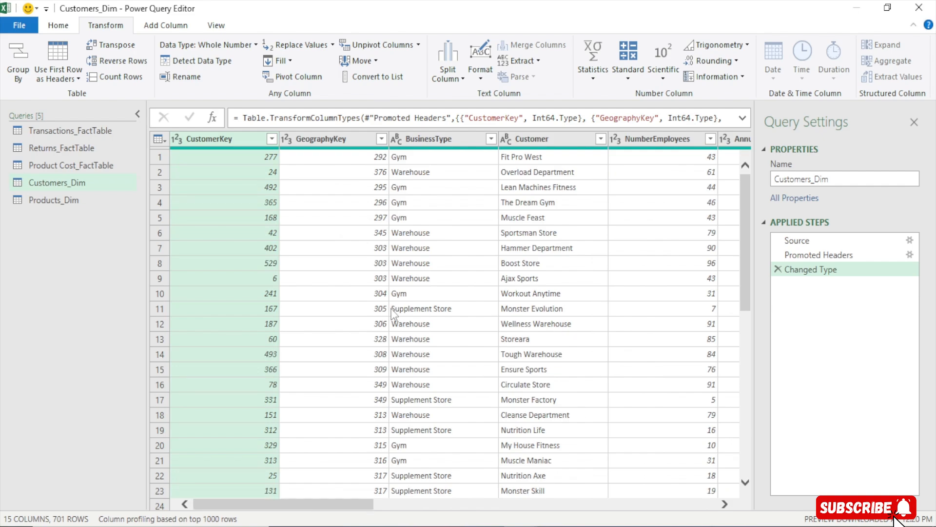
key("ctrl+a")
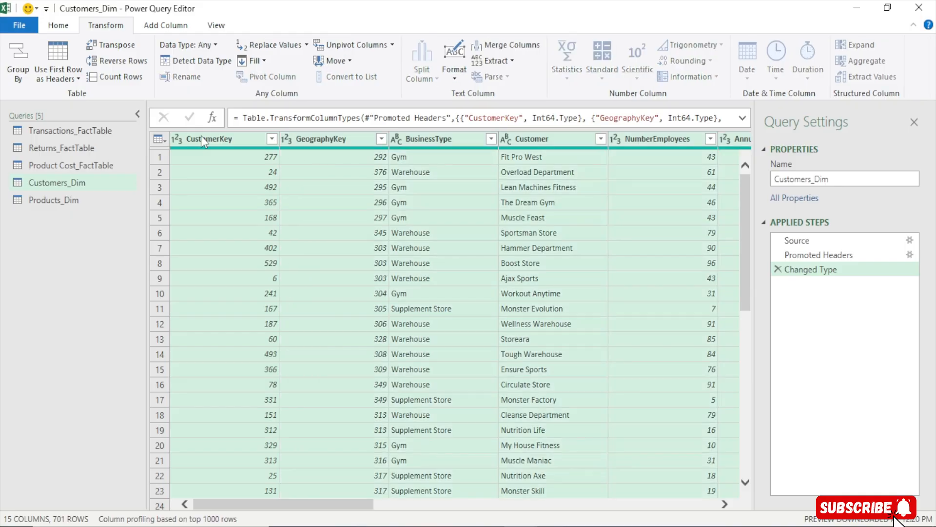
left_click(201, 64)
- Open the Products_Dim query and examine its columns, especially SubcategoryName and CategoryName
left_click(56, 202)
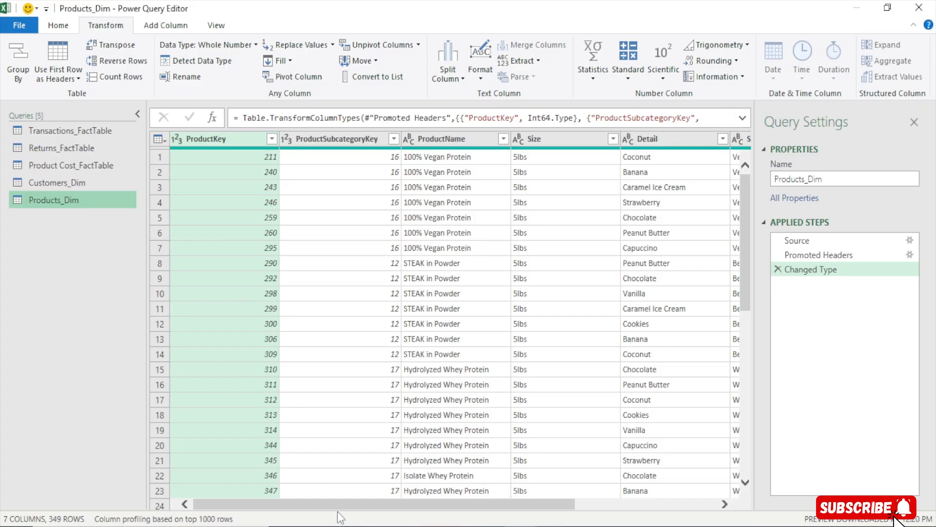
left_click_drag(344, 504, 269, 500)
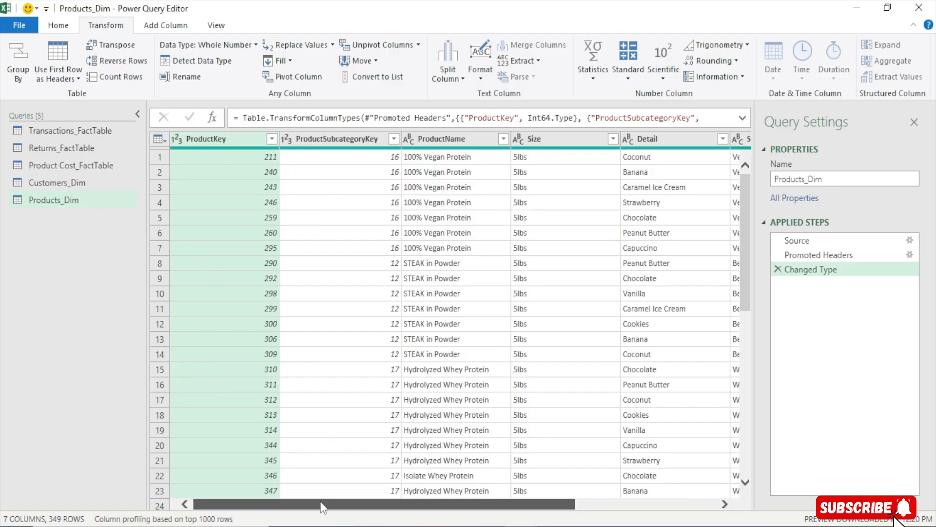
left_click_drag(321, 502, 461, 502)
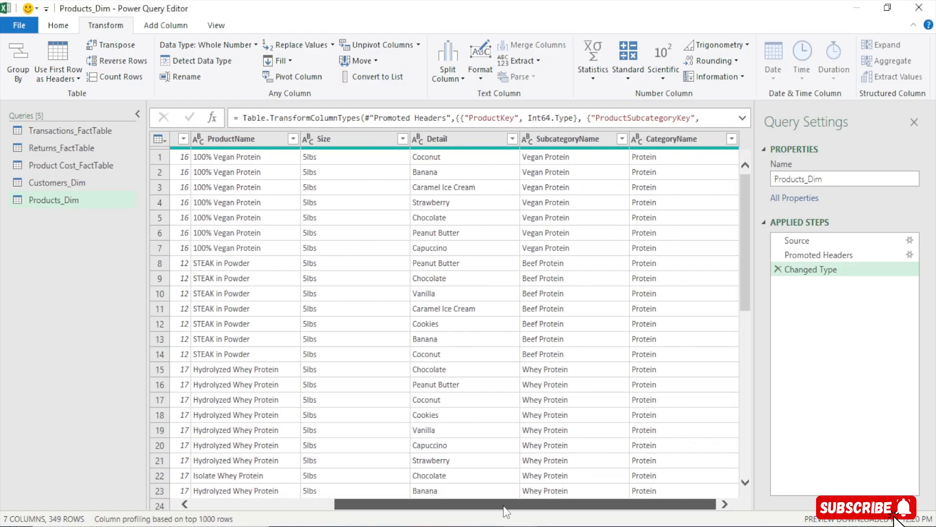
left_click(561, 141)
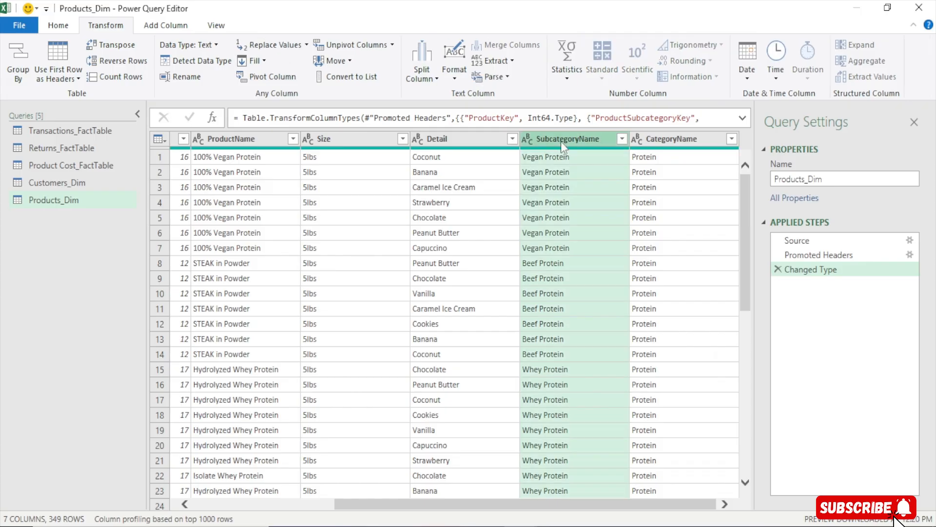
left_click(669, 141)
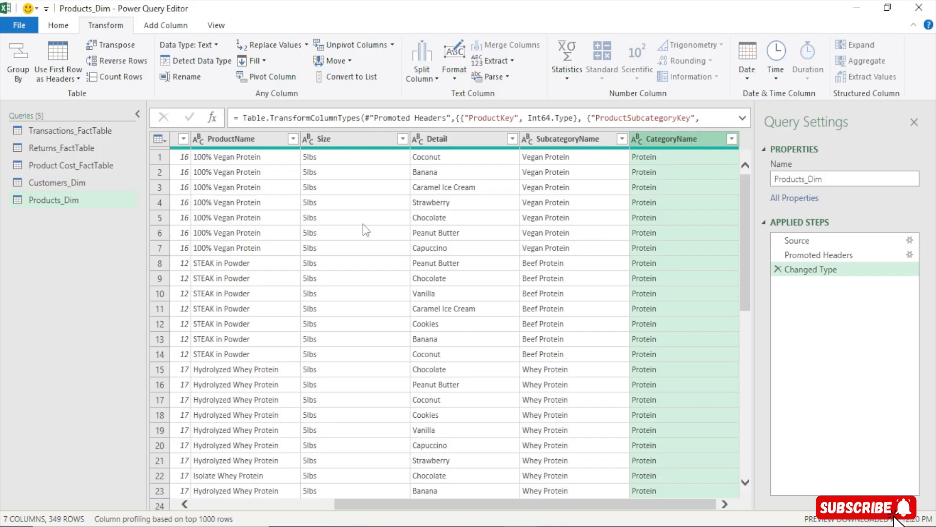
scroll(390, 492, "left", 5)
scroll(514, 491, "right", 5)
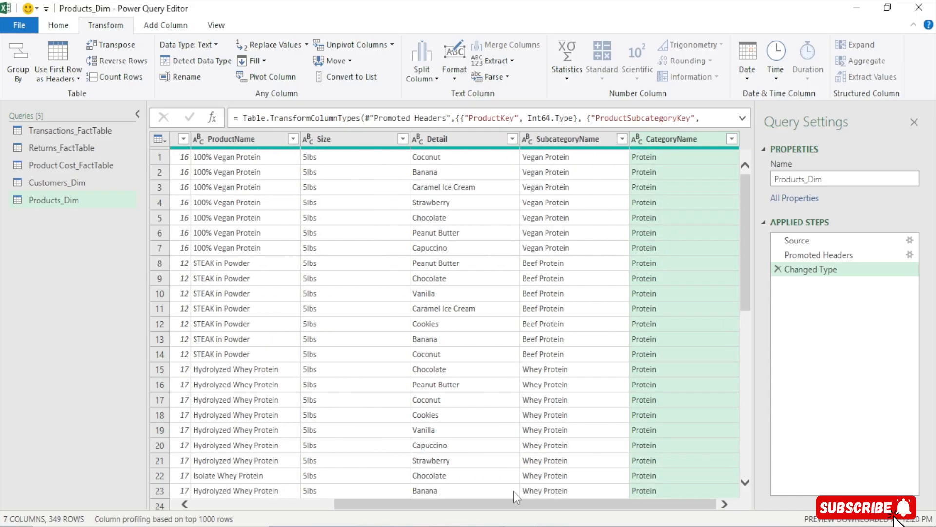
left_click(561, 138)
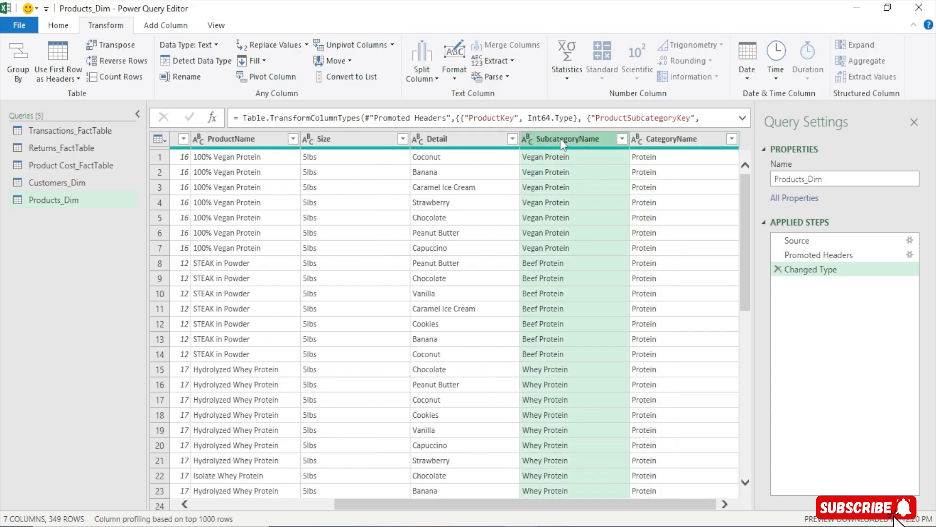
left_click(671, 139)
left_click(568, 140)
mouse_move(535, 139)
left_mouse_down()
mouse_move(698, 146)
mouse_move(552, 145)
left_mouse_up()
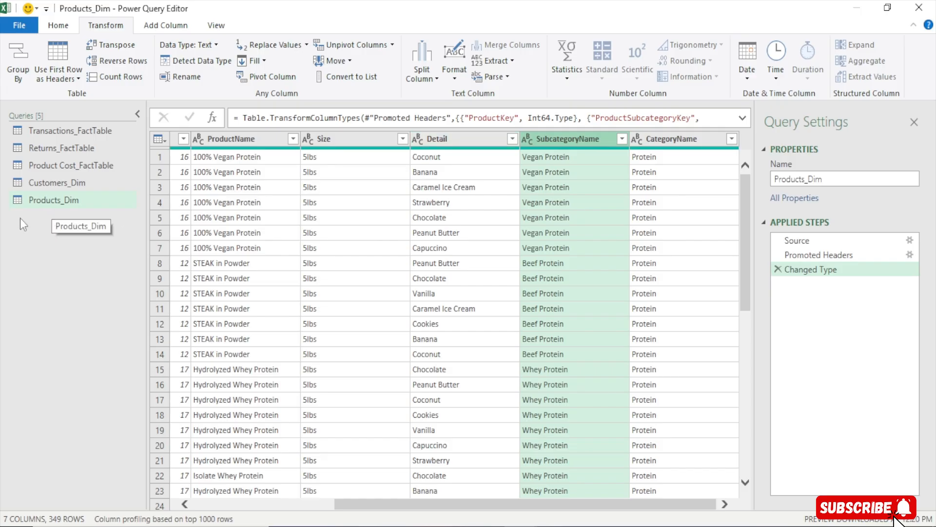
- Duplicate the Products_Dim query twice and reopen the original query
right_click(56, 201)
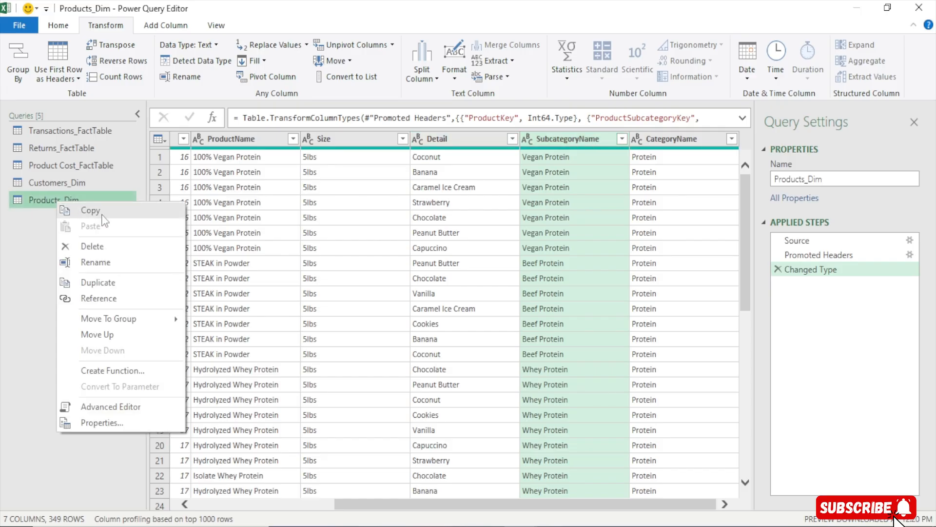
left_click(100, 284)
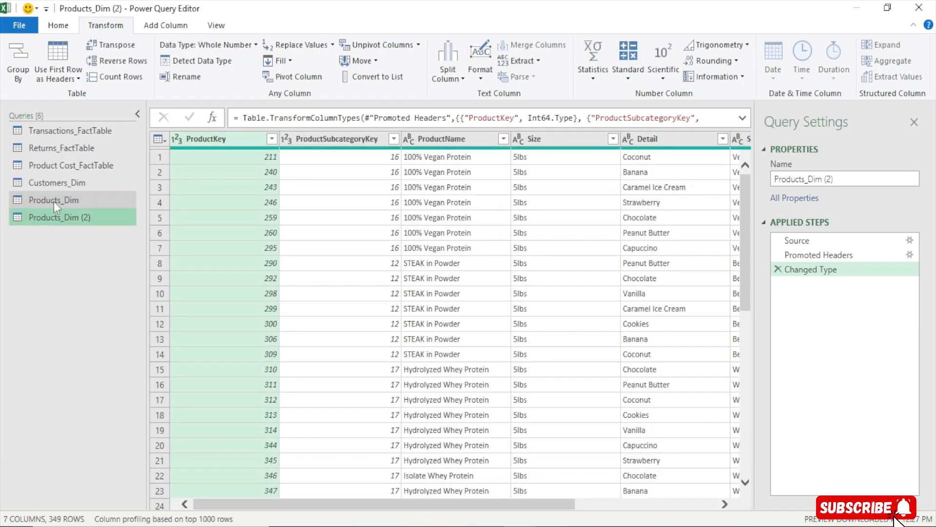
right_click(54, 201)
left_click(102, 283)
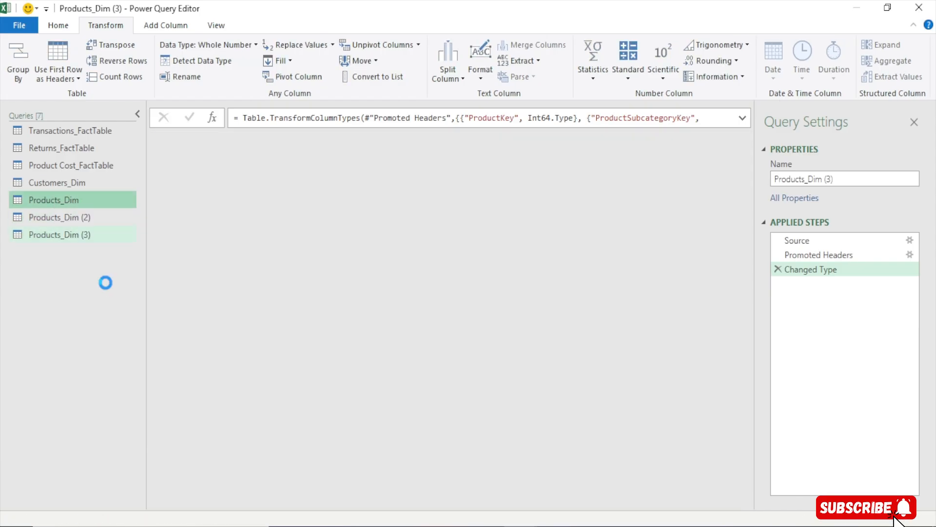
left_click(60, 204)
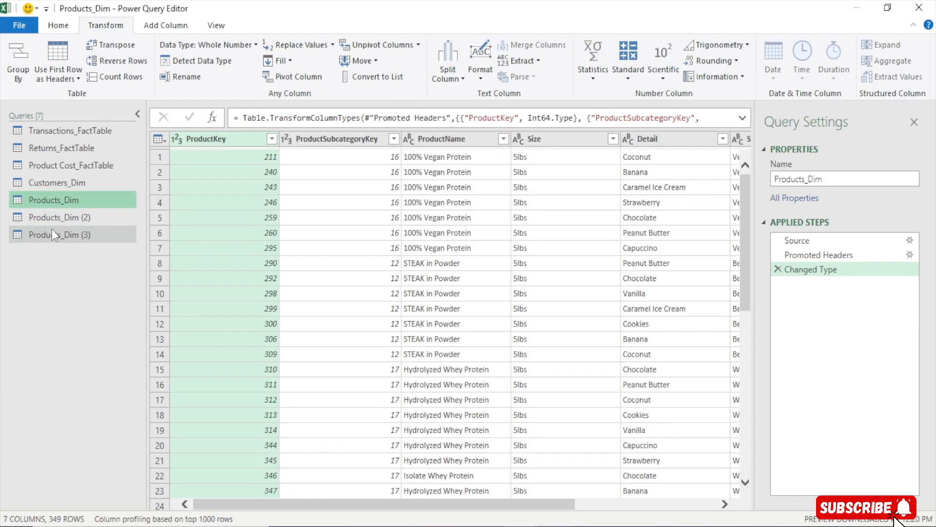
- Rename the first duplicate of the Products_Dim query as Products_Category
left_click(64, 213, "ctrl")
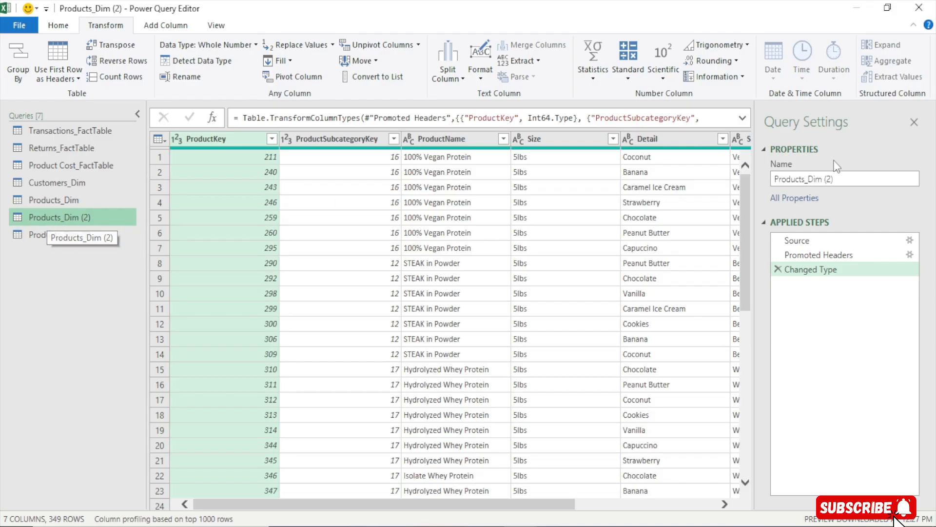
left_click(837, 179)
key("BackSpace")
key("BackSpace")
key("BackSpace")
key("BackSpace")
key("BackSpace")
key("BackSpace")
key("BackSpace")
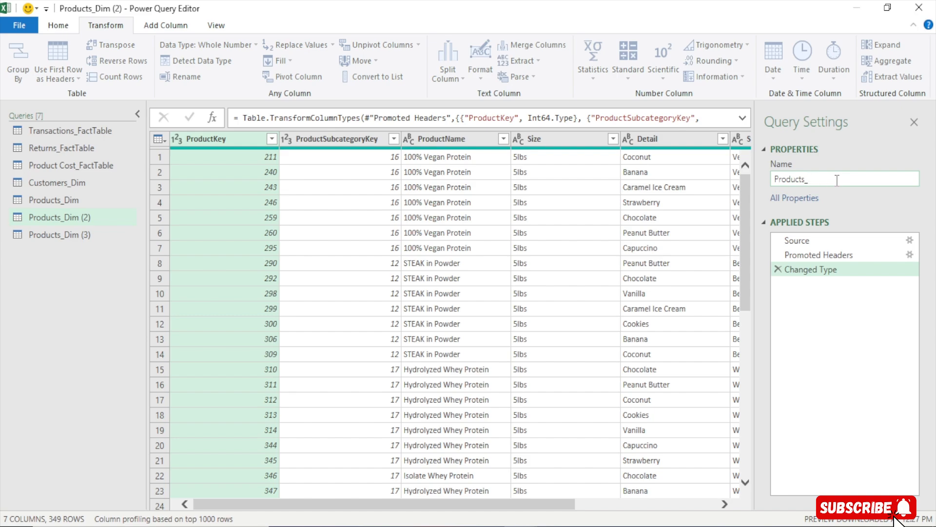
type("S")
key("BackSpace")
type("Category")
key("Return")
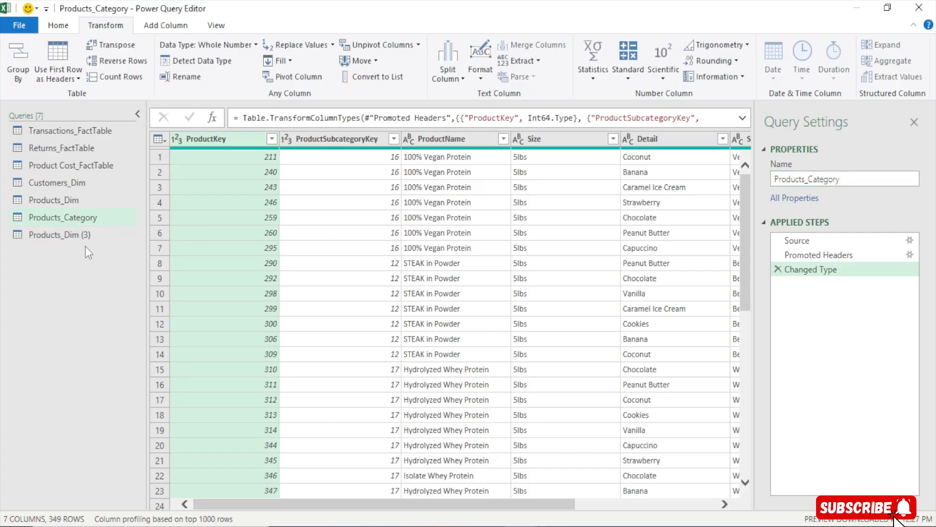
- Rename the second duplicate of the Products_Dim query as Products_Subcategory
left_click(73, 239)
left_click(846, 179)
key("BackSpace")
key("BackSpace")
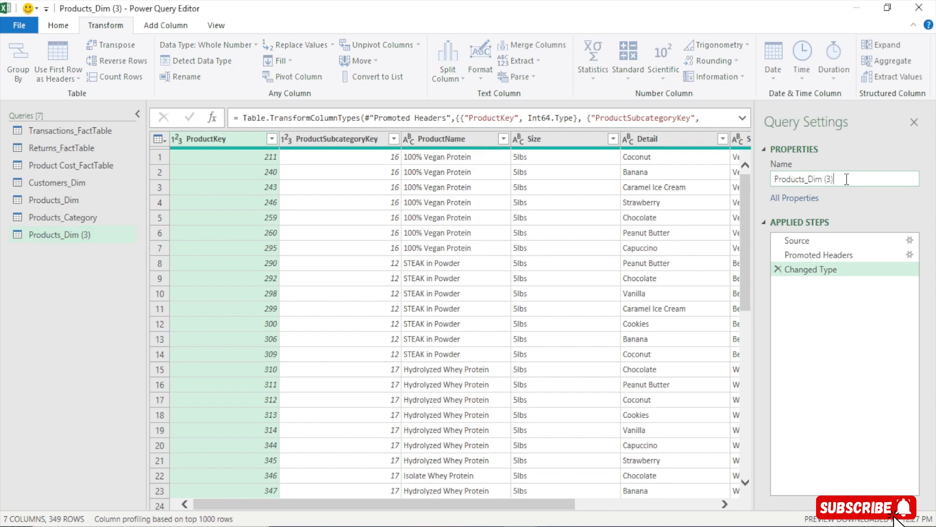
key("BackSpace")
key("BackSpace")
key("BackSpace")
key("BackSpace")
key("BackSpace")
type("Subcategory")
key("Return")
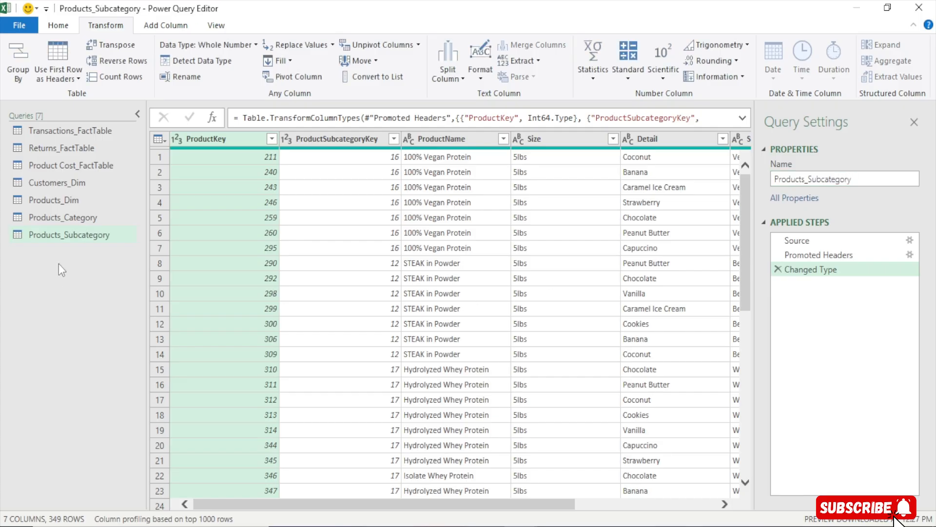
- Reduce the Products_Category query to the CategoryName column only and remove its duplicate rows
left_click(68, 219)
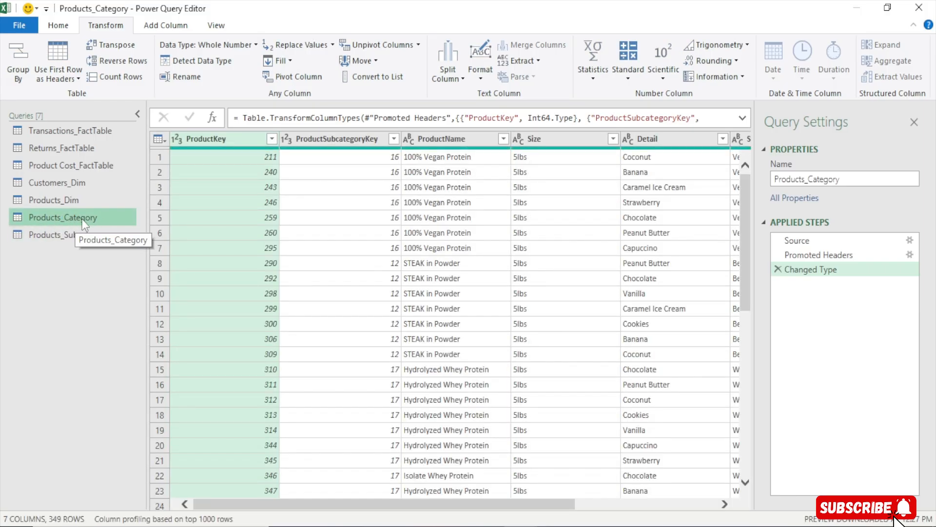
left_click_drag(534, 505, 718, 508)
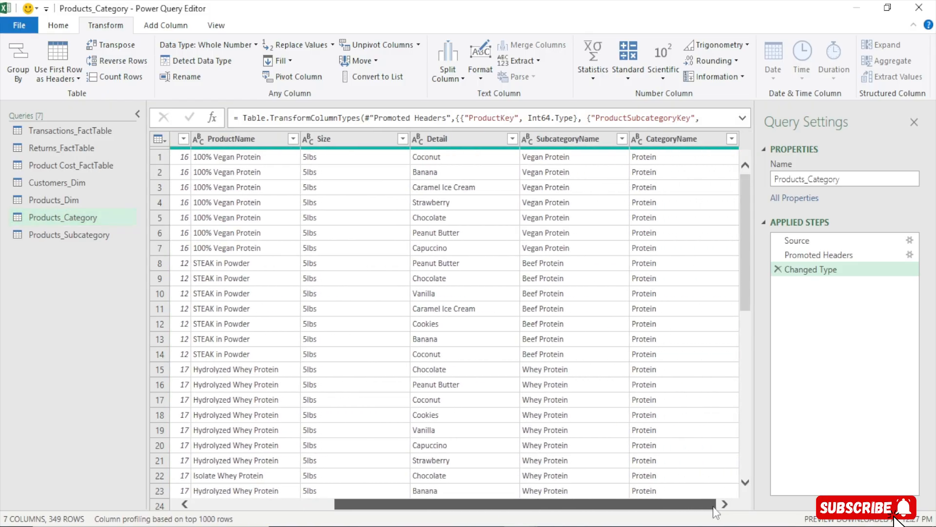
left_click(672, 140)
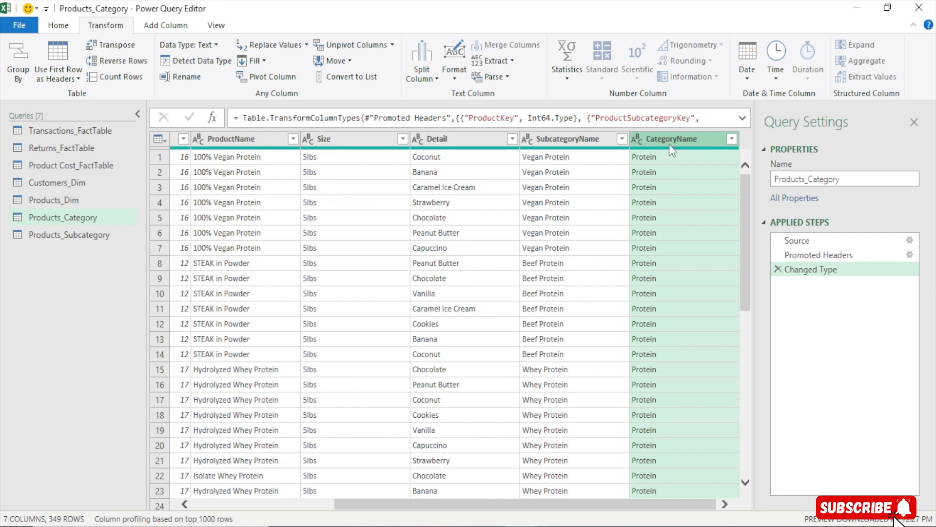
right_click(668, 139)
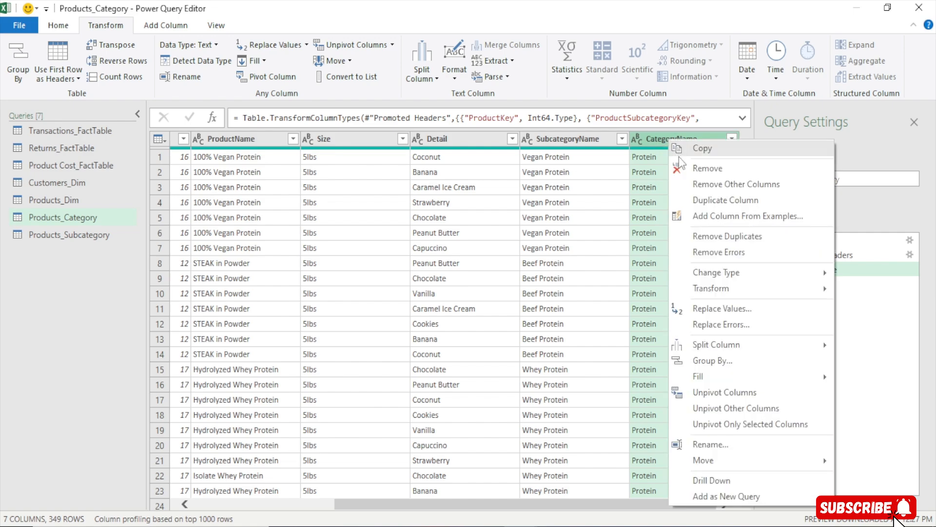
left_click(728, 185)
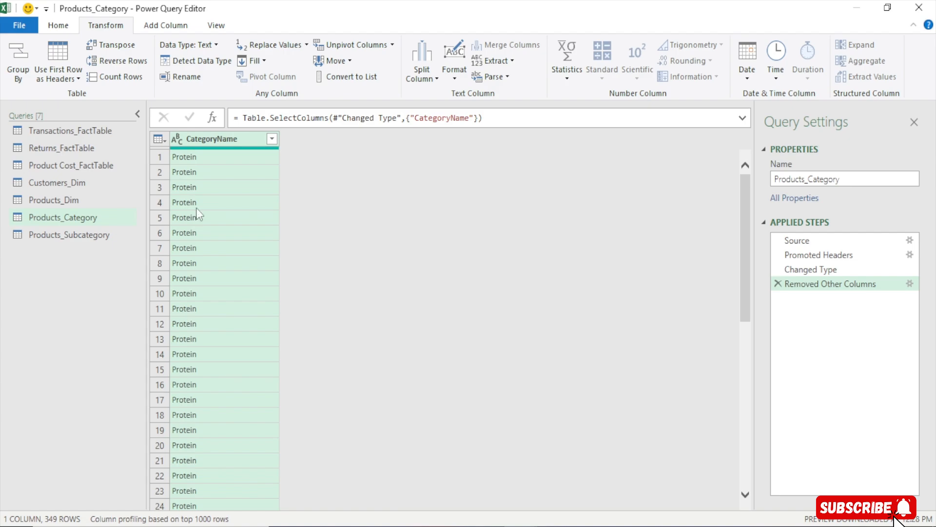
right_click(222, 141)
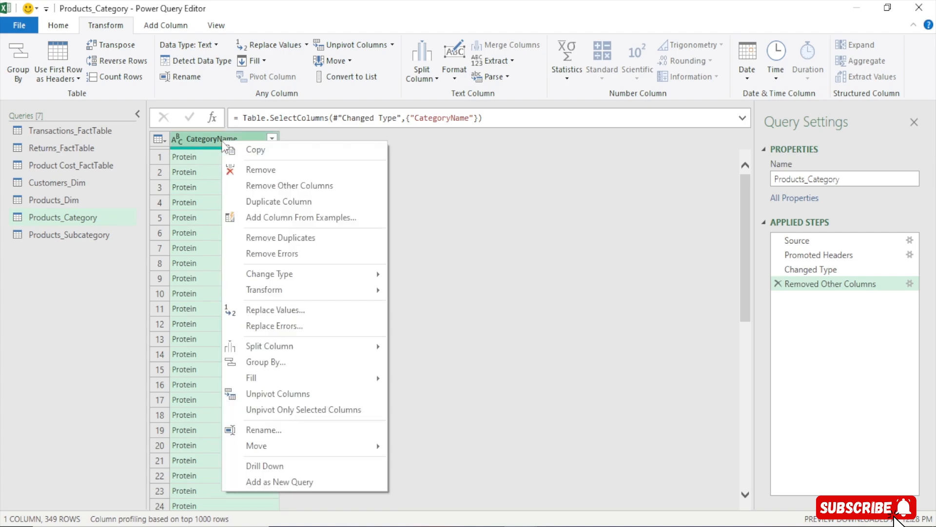
left_click(292, 242)
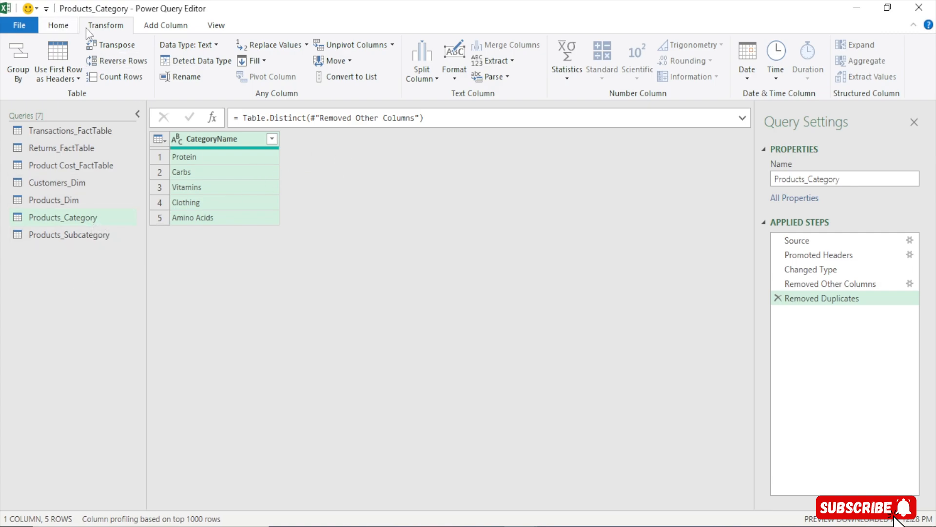
- Add an index column starting from 0 to the Products_Category query
left_click(160, 29)
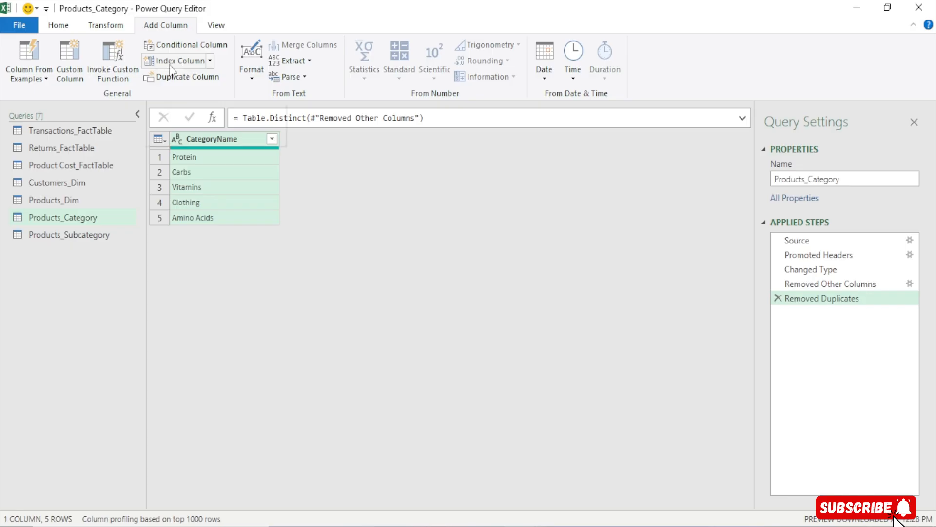
left_click(202, 65)
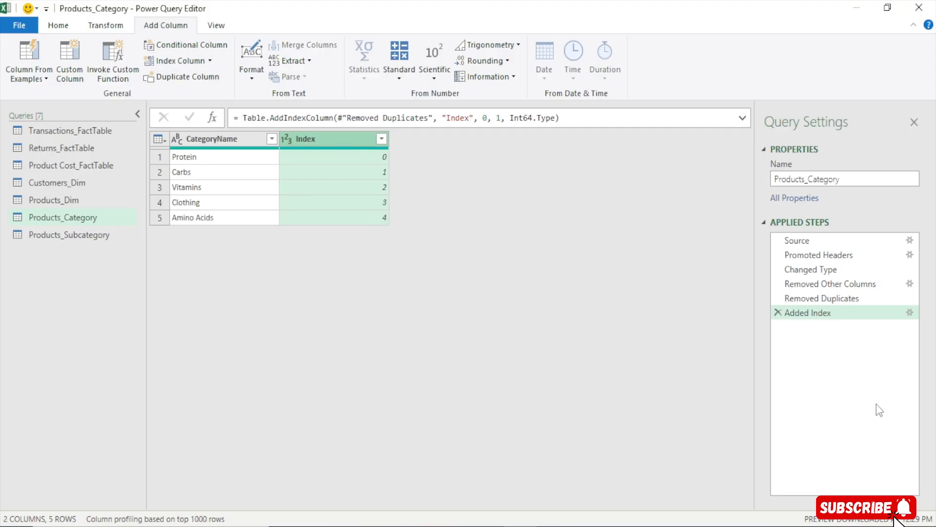
left_click(779, 312)
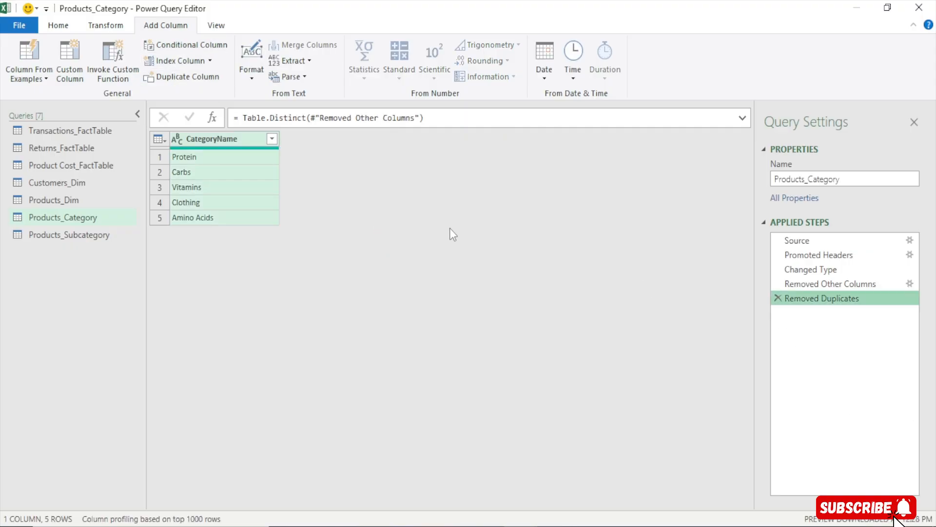
left_click(210, 61)
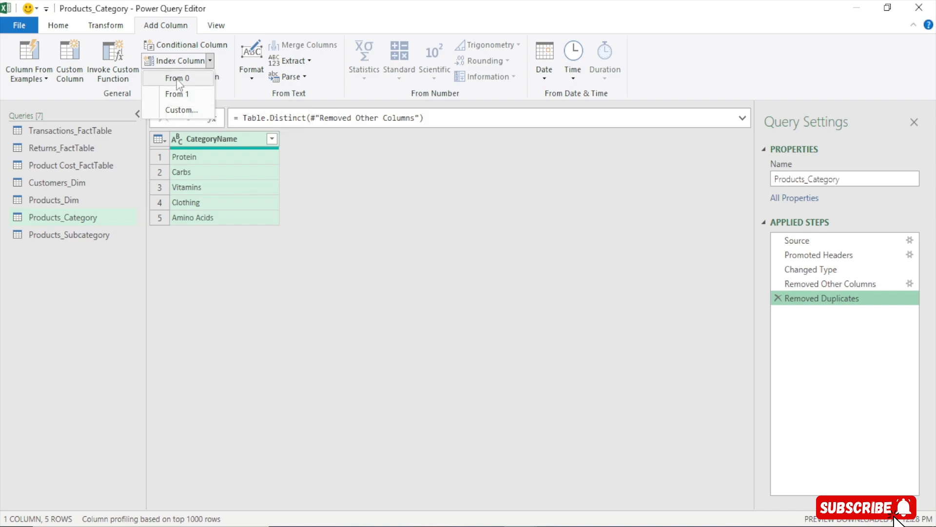
left_click(177, 79)
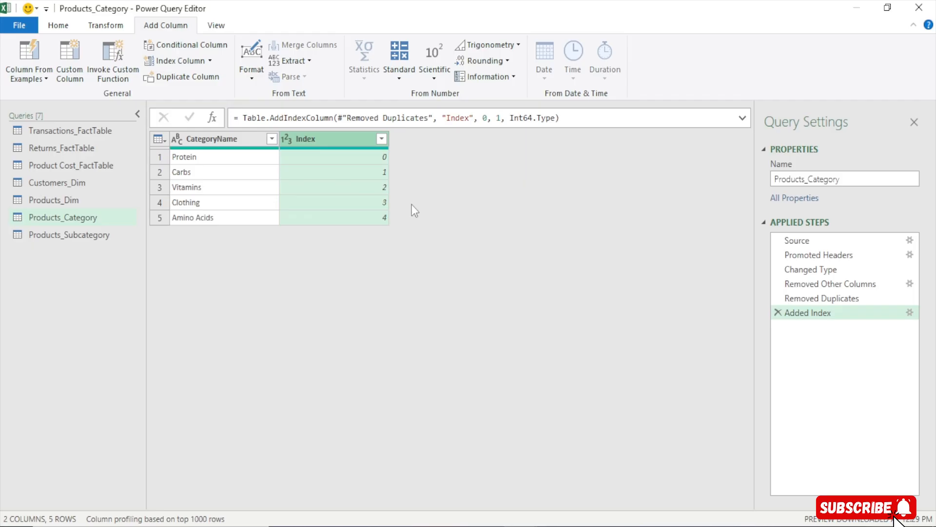
- Rename the Index column of Products_Category as CategoryKey and move it in front of CategoryName
double_click(321, 140)
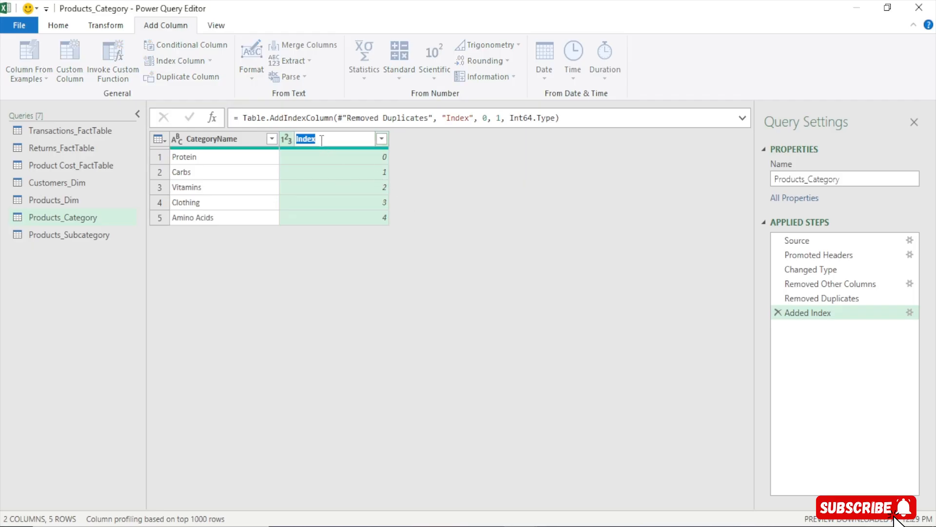
type("Sub")
key("BackSpace")
key("BackSpace")
key("BackSpace")
type("ca")
key("BackSpace")
key("BackSpace")
type("Ca")
type("tegory")
type("Keuy")
key("BackSpace")
key("BackSpace")
type("y")
key("Return")
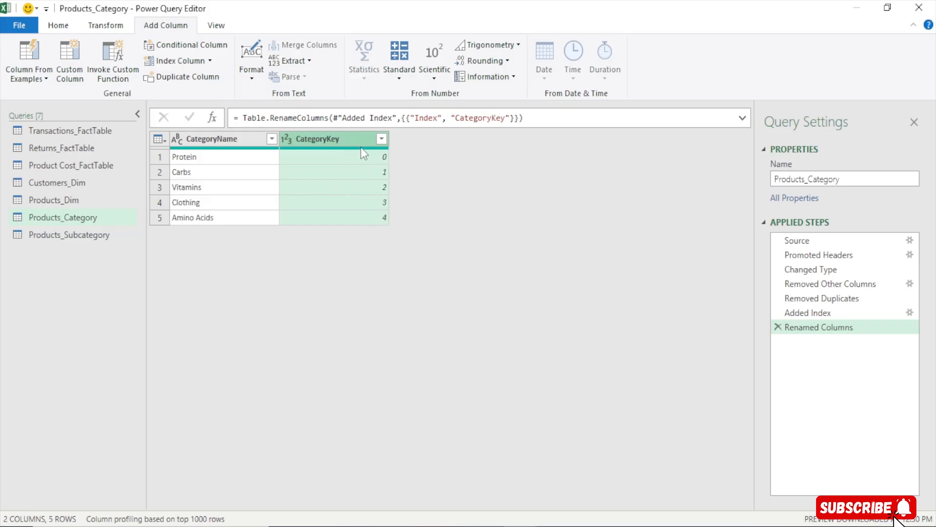
left_click_drag(351, 139, 221, 146)
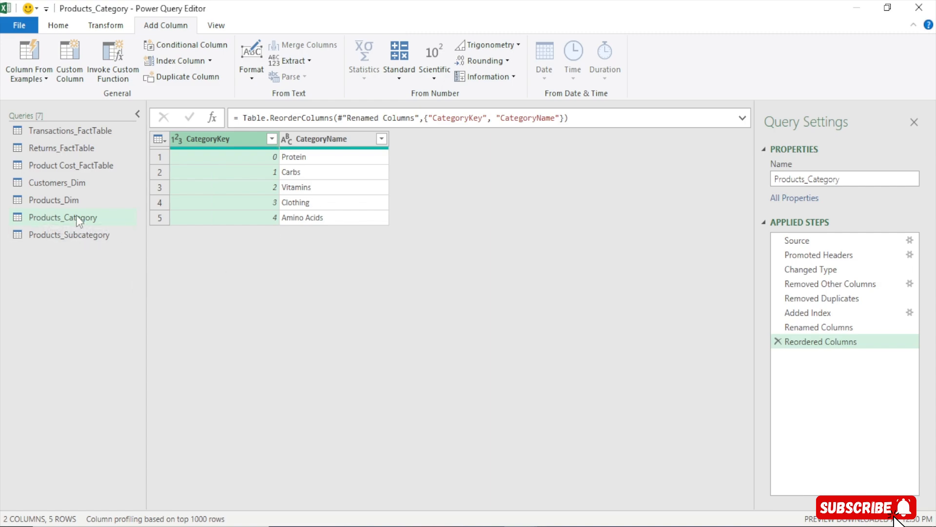
- Reduce the Products_Subcategory query to the SubcategoryName column only and remove its duplicate rows
left_click(66, 236)
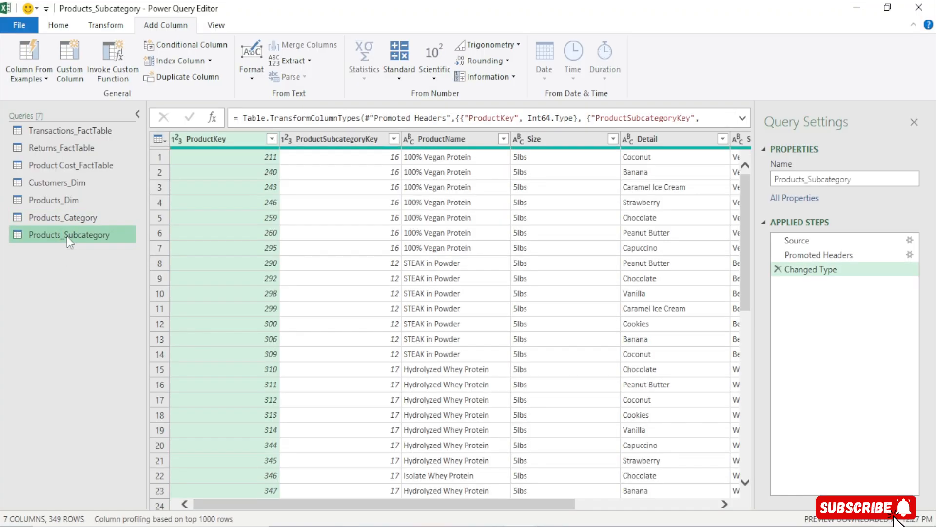
left_click_drag(426, 500, 605, 497)
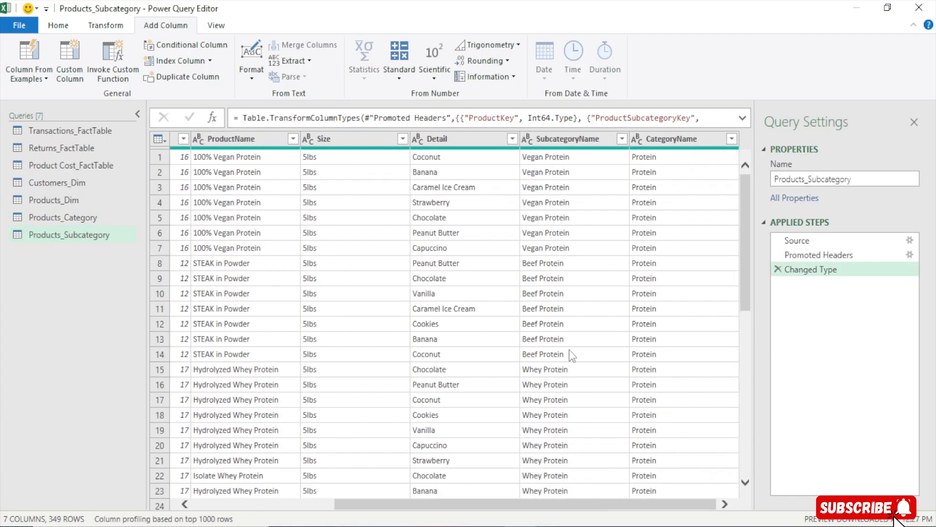
left_click(677, 141)
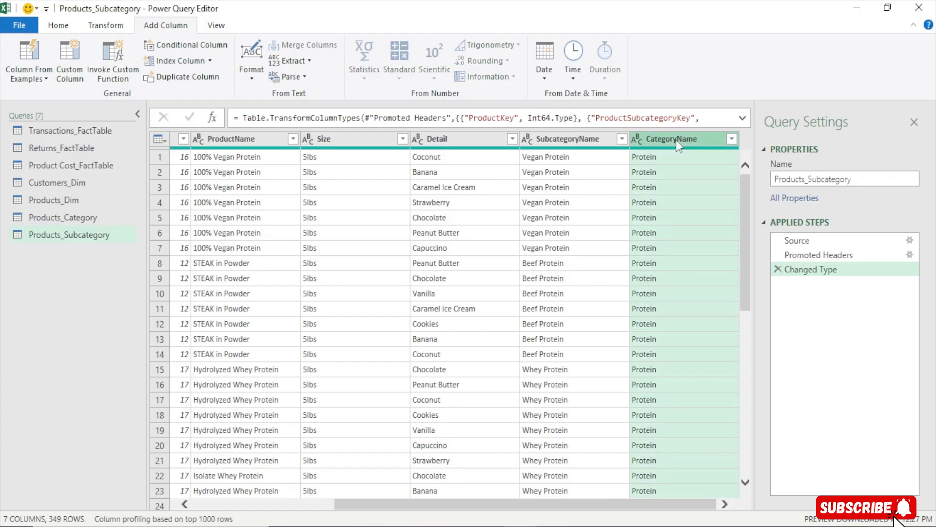
left_click(561, 139)
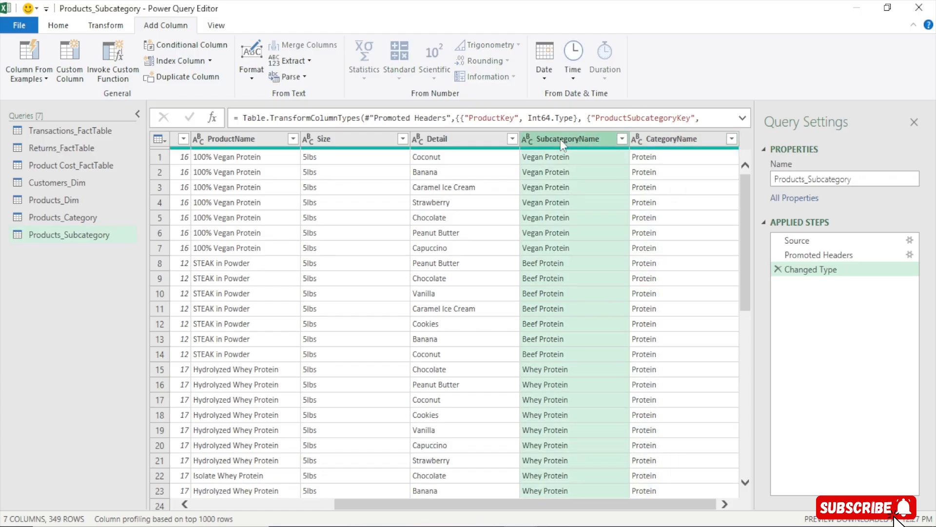
right_click(561, 139)
left_click(632, 189)
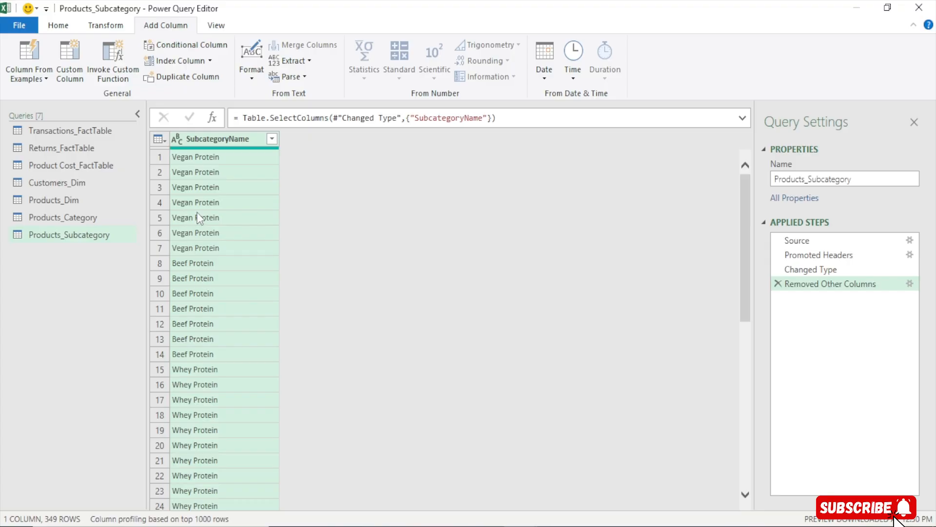
right_click(200, 139)
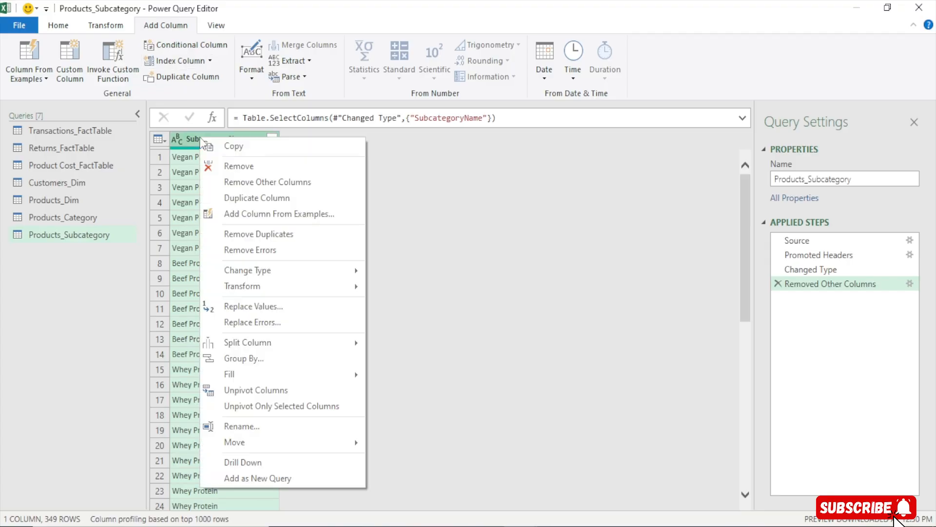
left_click(256, 233)
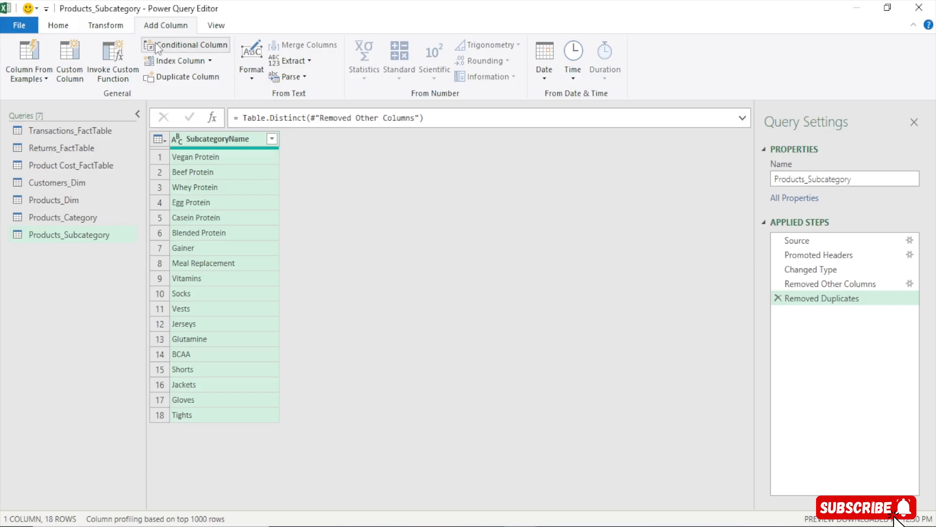
- Add an index column starting from 1 to the Products_Subcategory query
left_click(210, 61)
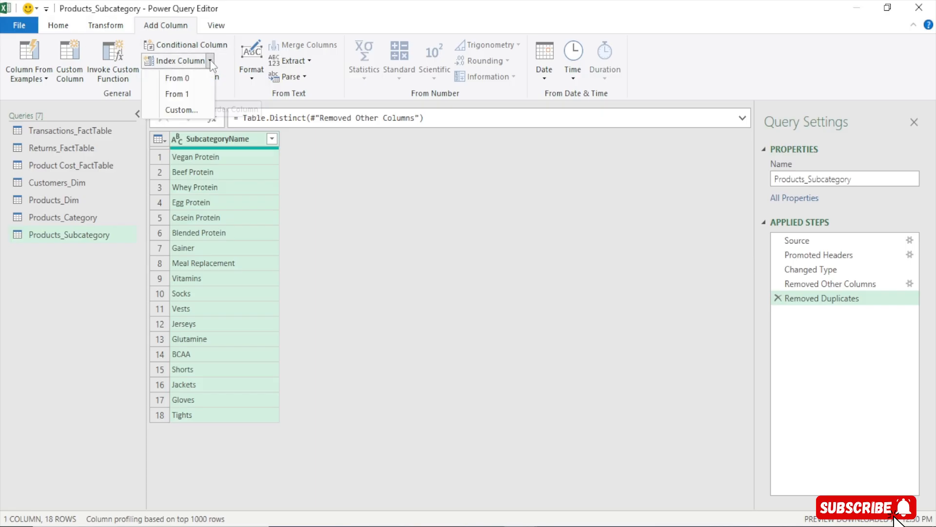
left_click(185, 97)
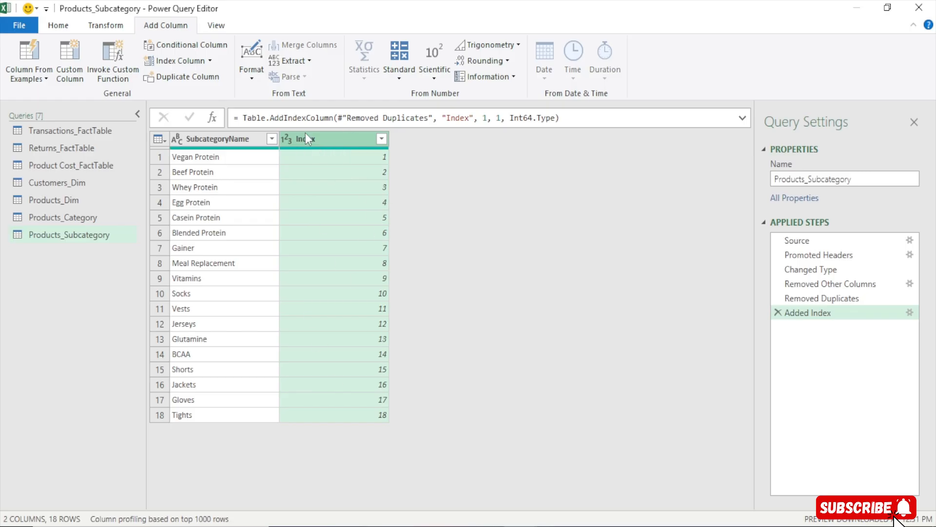
left_click(210, 61)
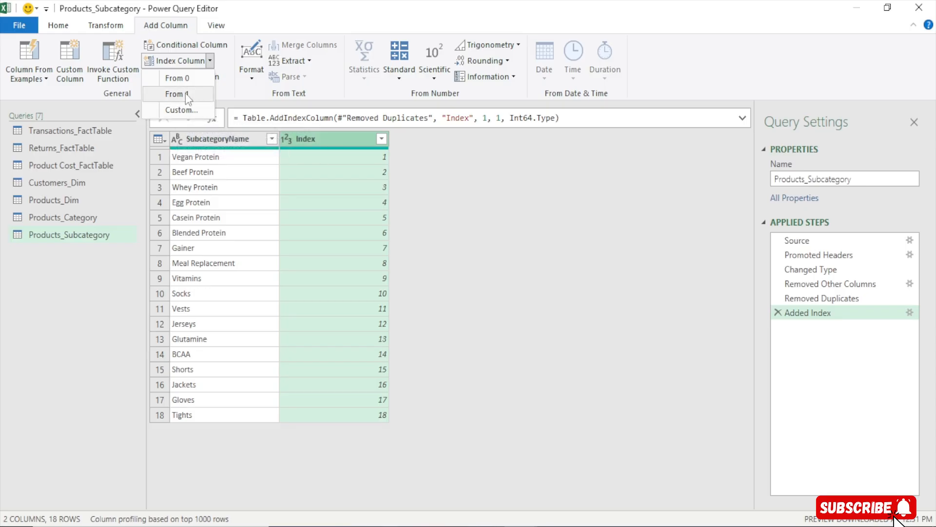
left_click(321, 140)
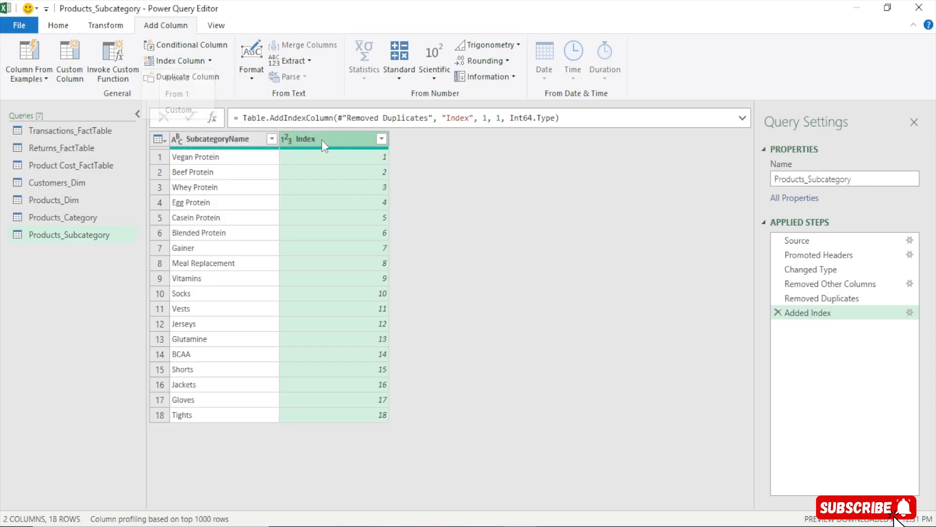
- Rename the Index column of Products_Subcategory as SubCategoryKey and move it in front of SubcategoryName
double_click(322, 140)
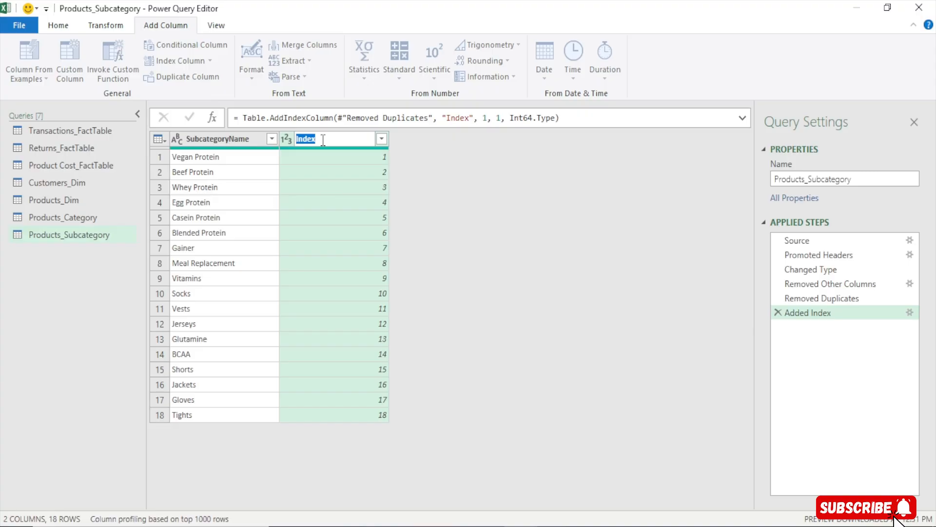
type("SubCategoryKey")
key("Return")
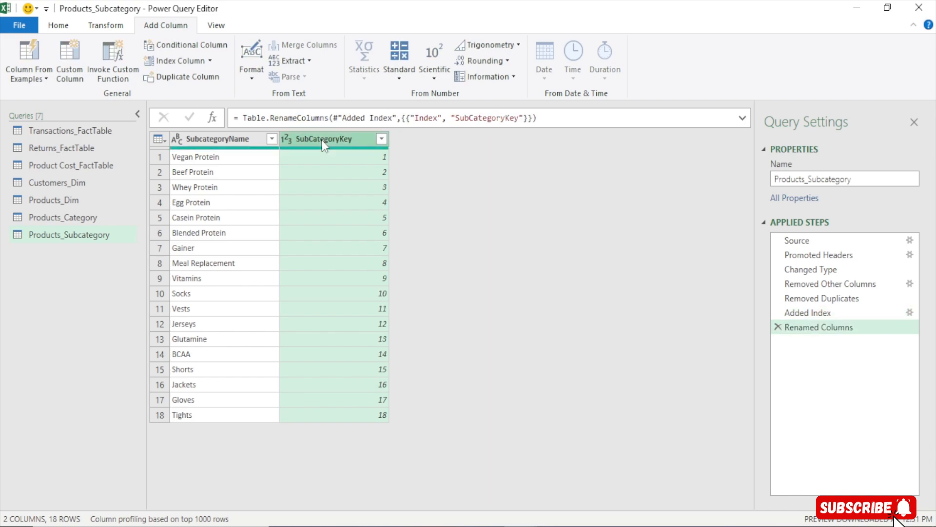
left_click_drag(324, 140, 211, 143)
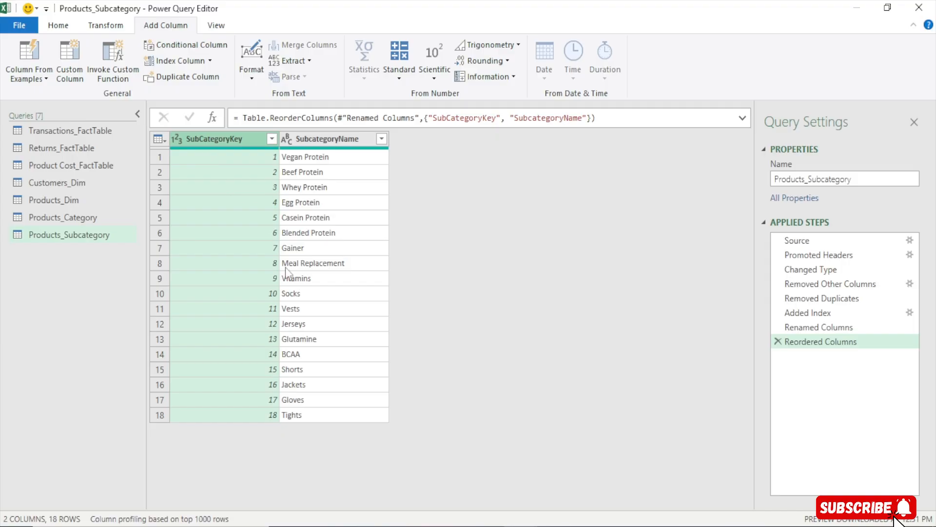
- Start a query merge on Products_Dim with Products_Category as the second table
left_click(68, 194)
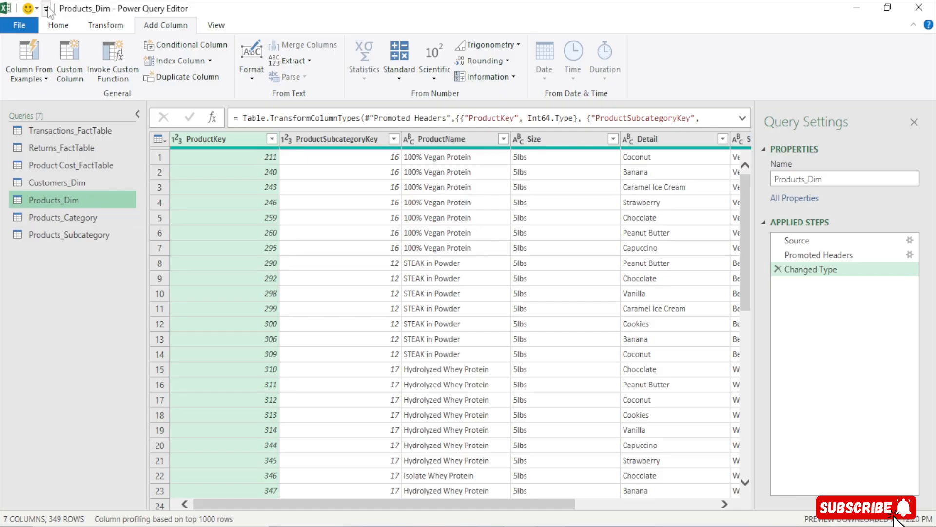
left_click(55, 30)
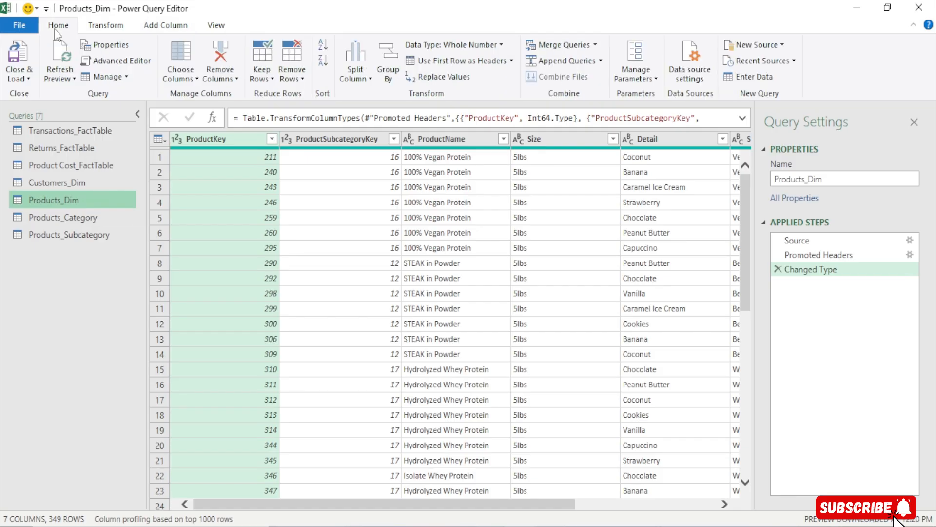
left_click(97, 26)
left_click(58, 31)
left_click(569, 48)
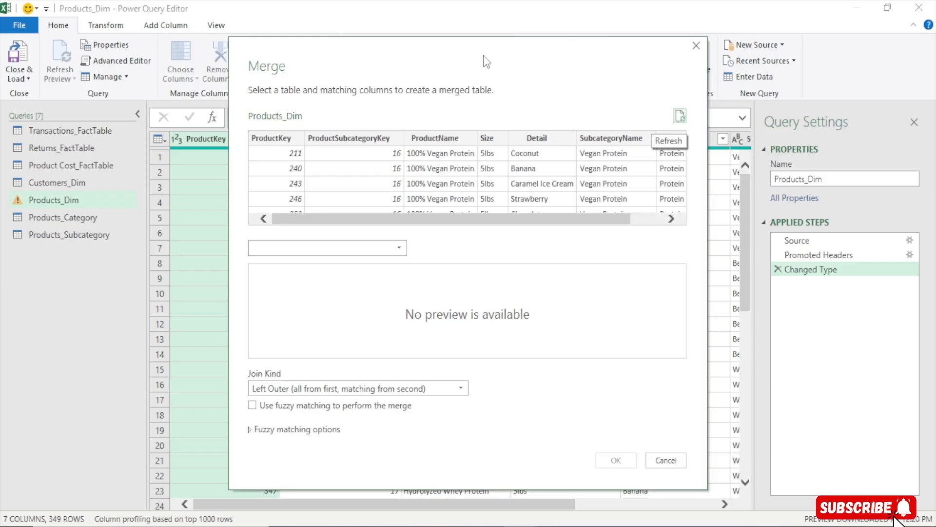
left_click_drag(473, 50, 479, 36)
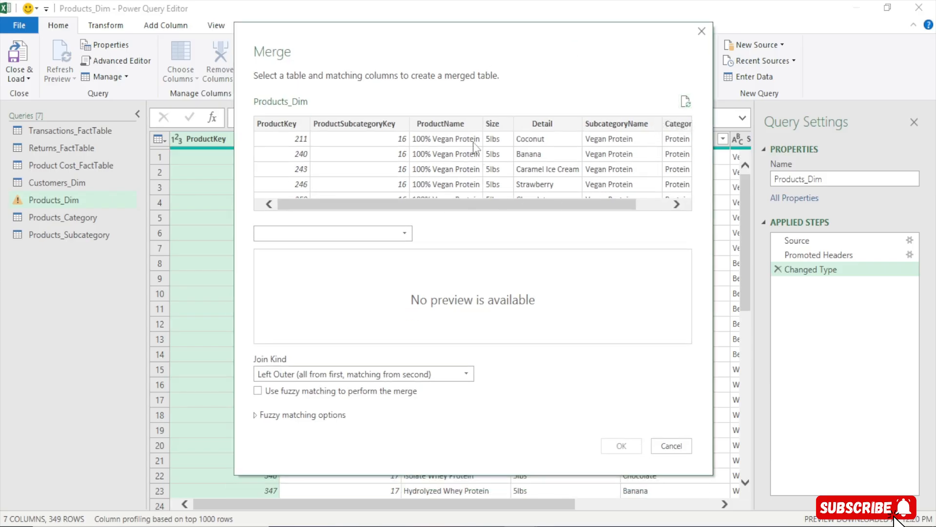
left_click(404, 233)
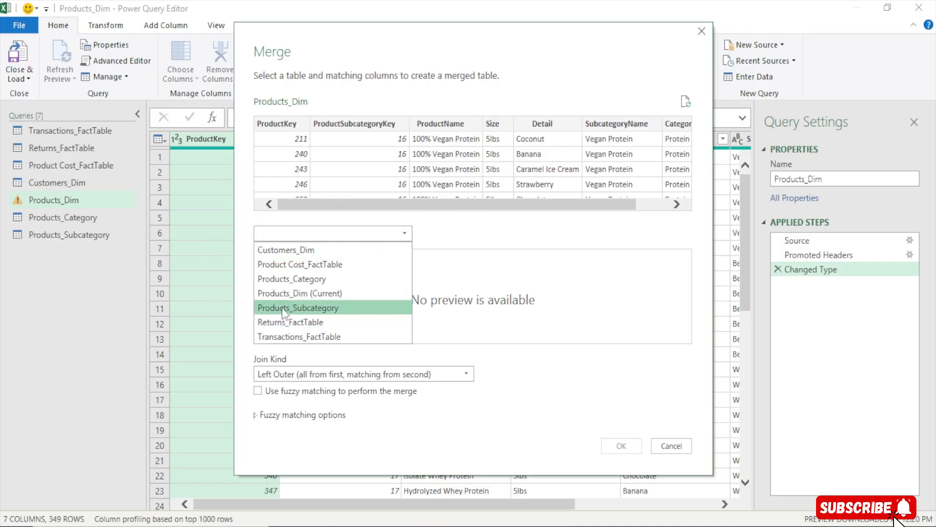
left_click(287, 279)
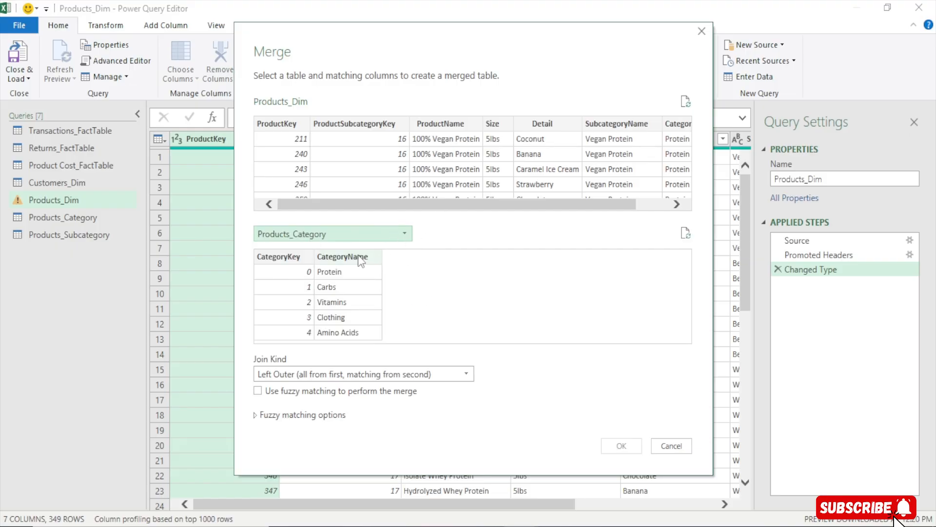
- Match the two tables on their CategoryName columns and complete the merge with a Left Outer join
left_click(337, 253)
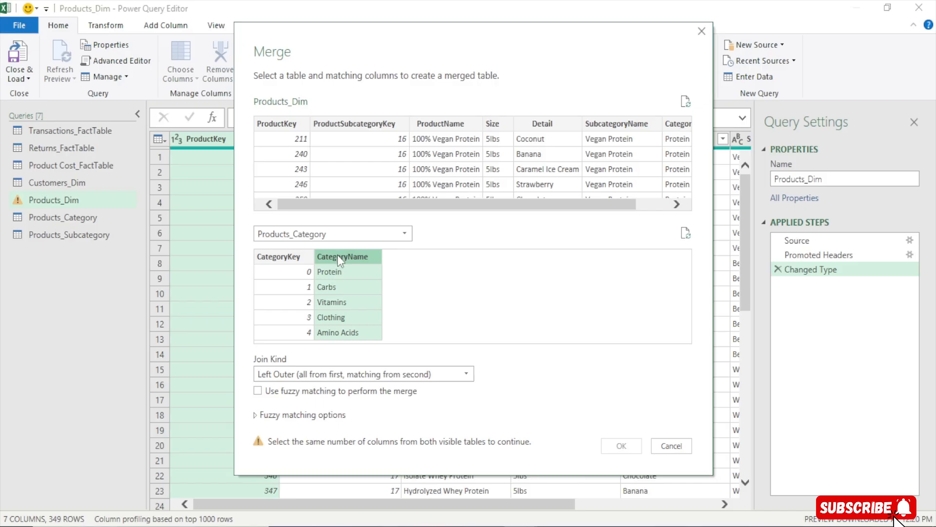
left_click_drag(408, 204, 441, 204)
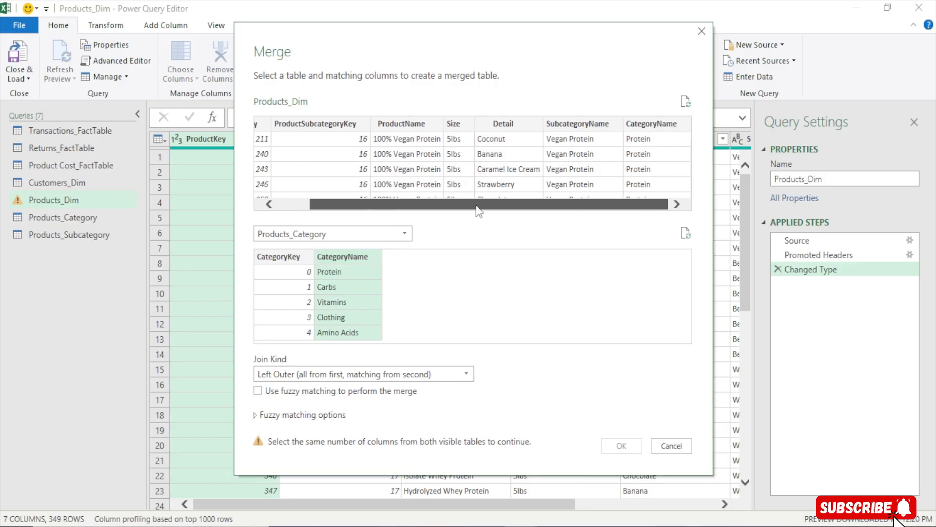
left_click(654, 125)
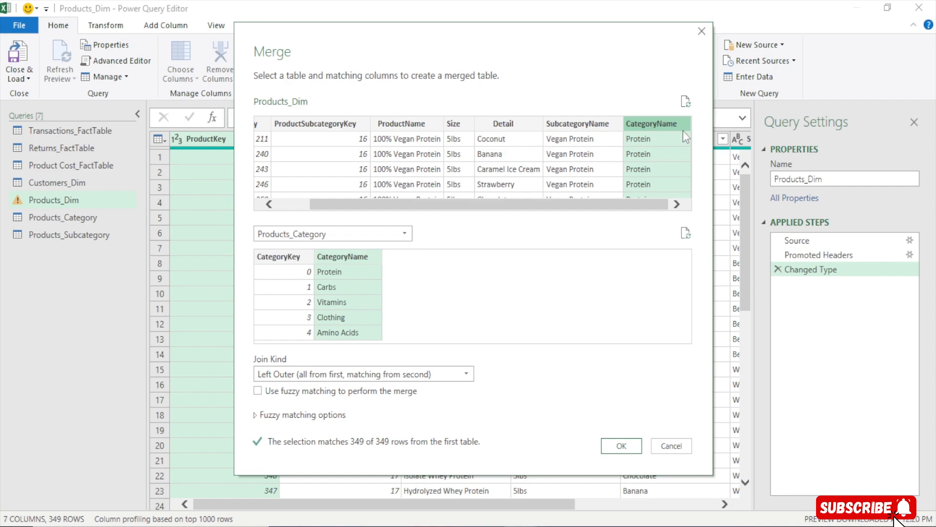
left_click(578, 124)
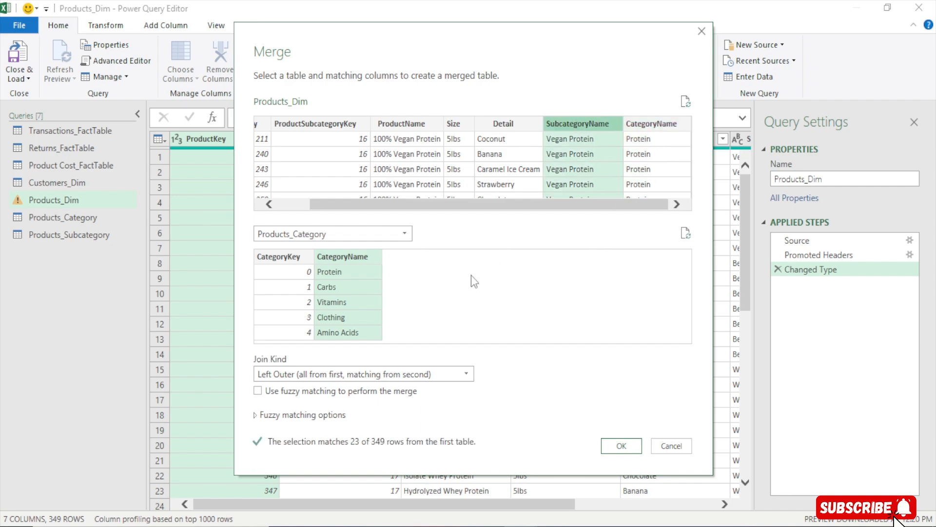
left_click(500, 123)
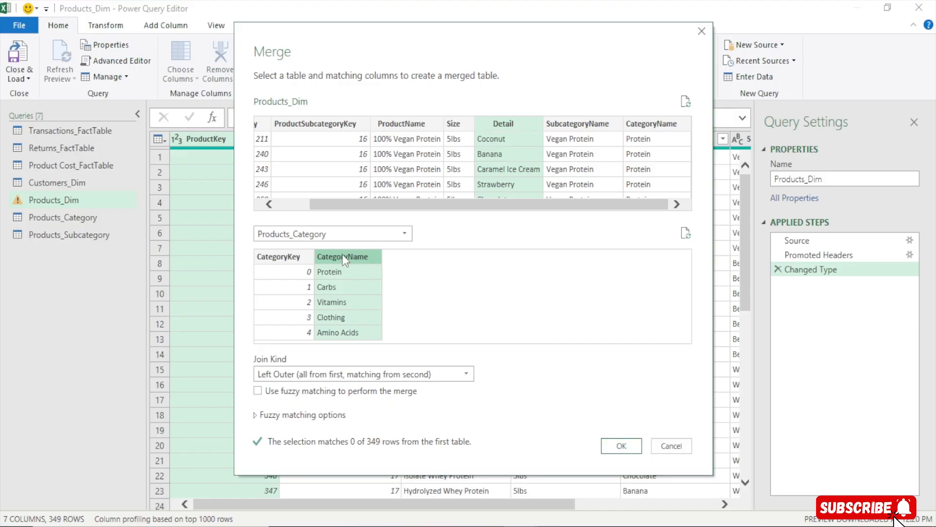
left_click(648, 125)
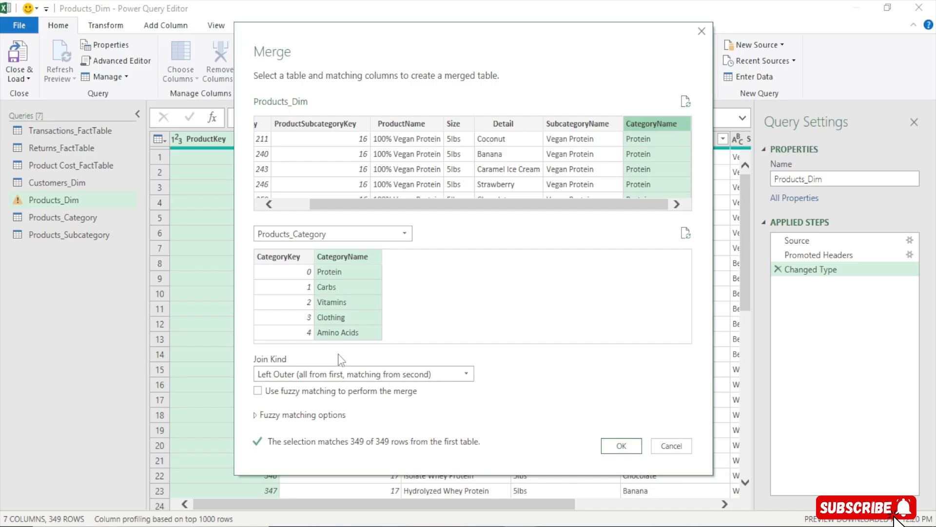
left_click(620, 444)
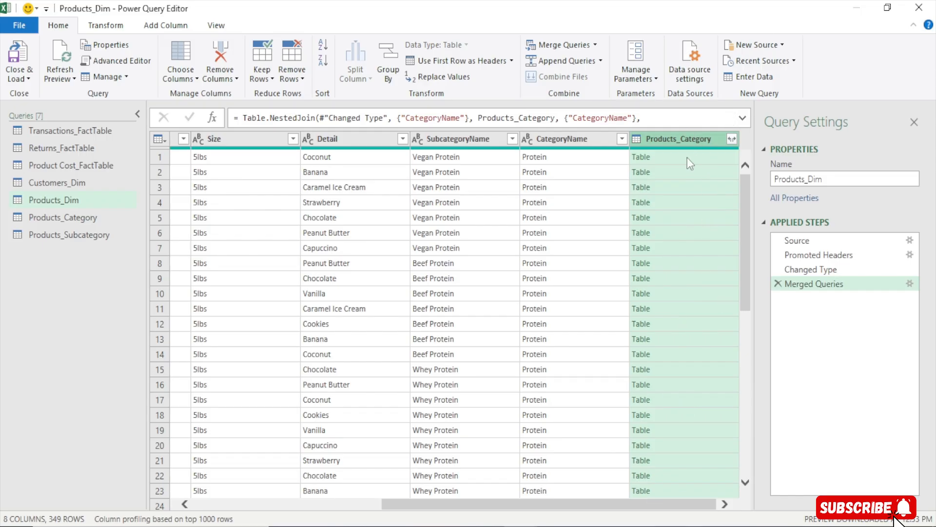
- Expand the merged Products_Category column to CategoryKey only, without the original column name as prefix, and check the distinct key values
mouse_move(663, 150)
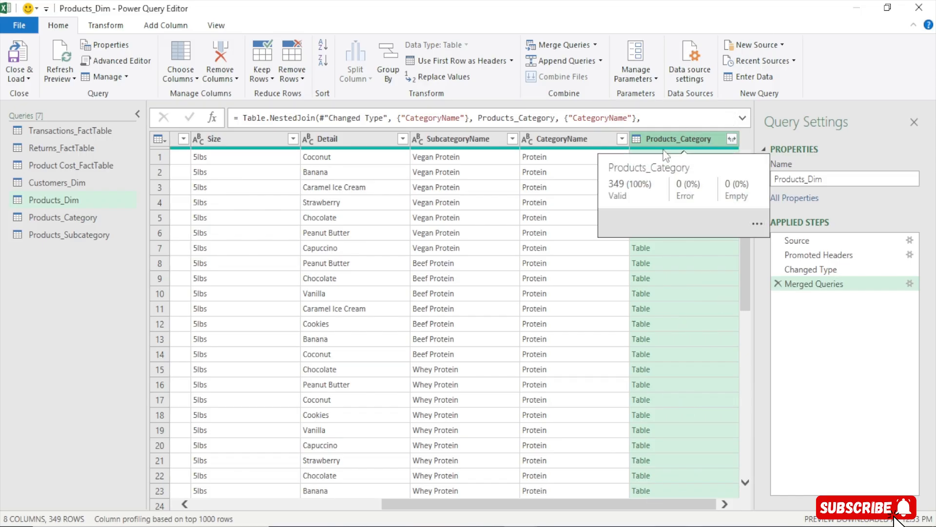
left_click(732, 140)
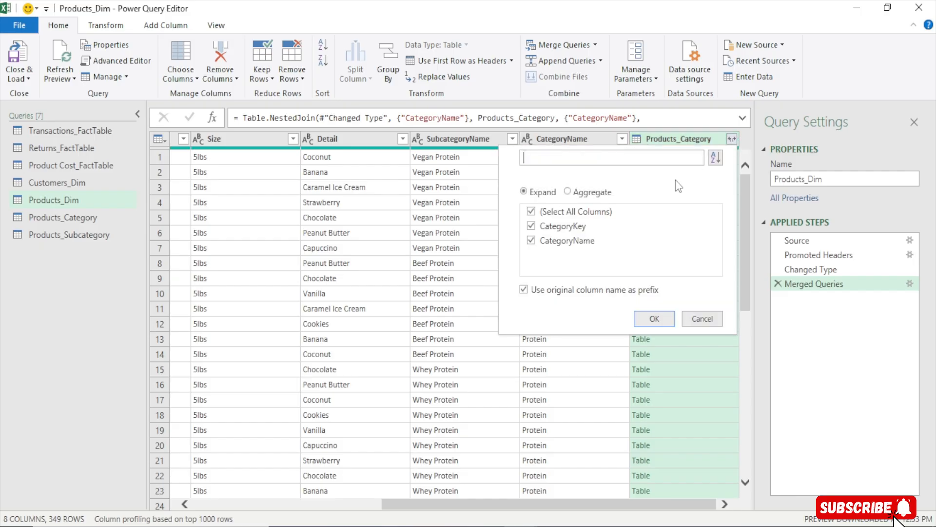
left_click(531, 214)
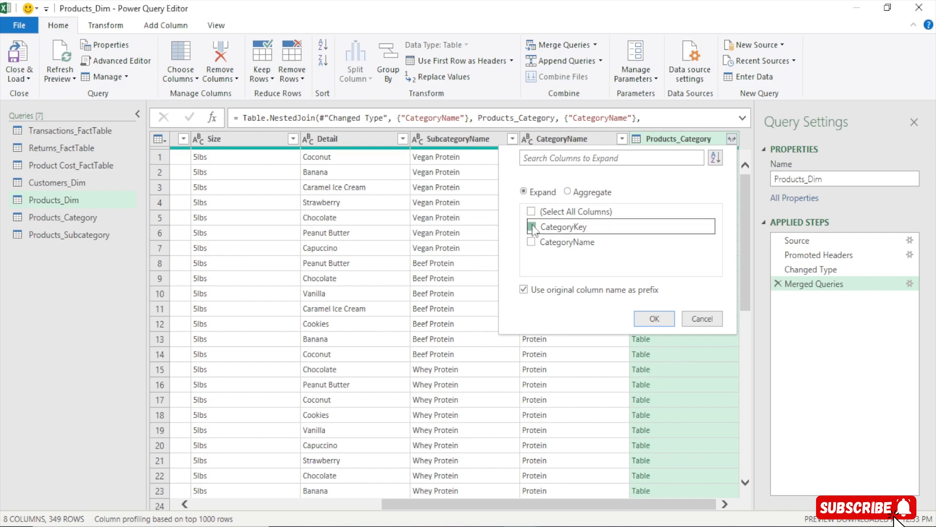
left_click(532, 227)
left_click(525, 290)
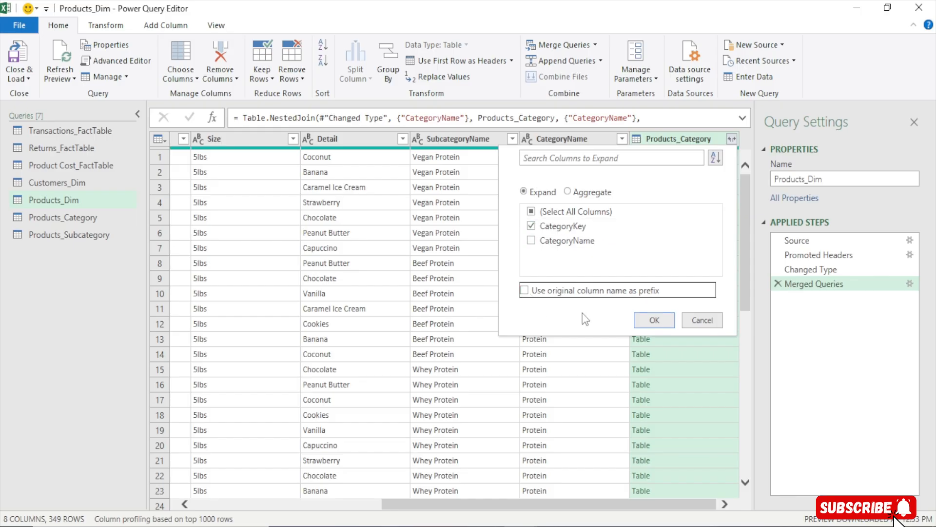
left_click(665, 320)
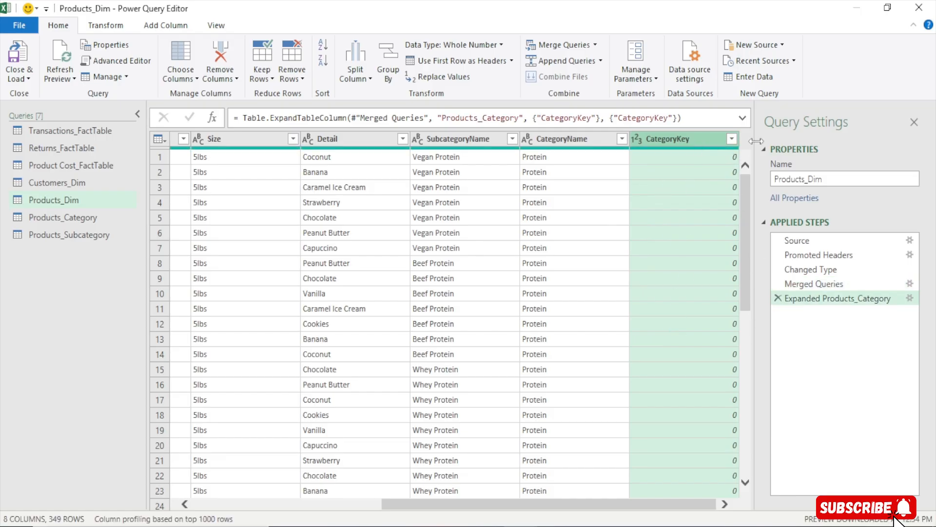
left_click(731, 139)
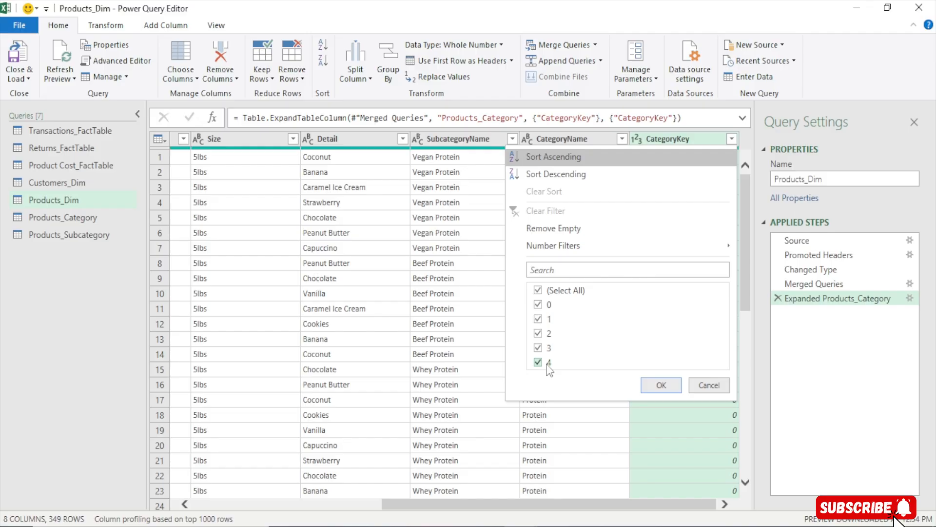
left_click(709, 384)
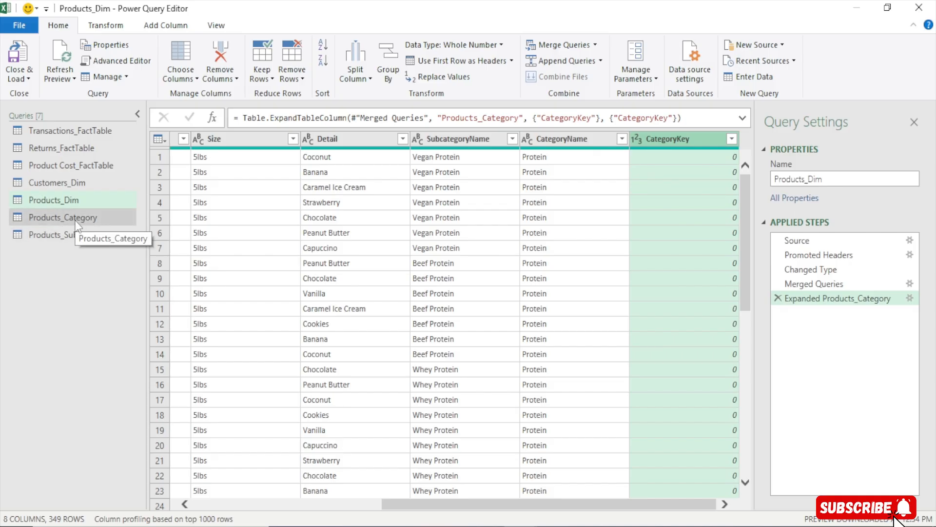
- Merge Products_Dim with Products_Subcategory on the SubcategoryName columns, using a Left Outer join
left_click(71, 201)
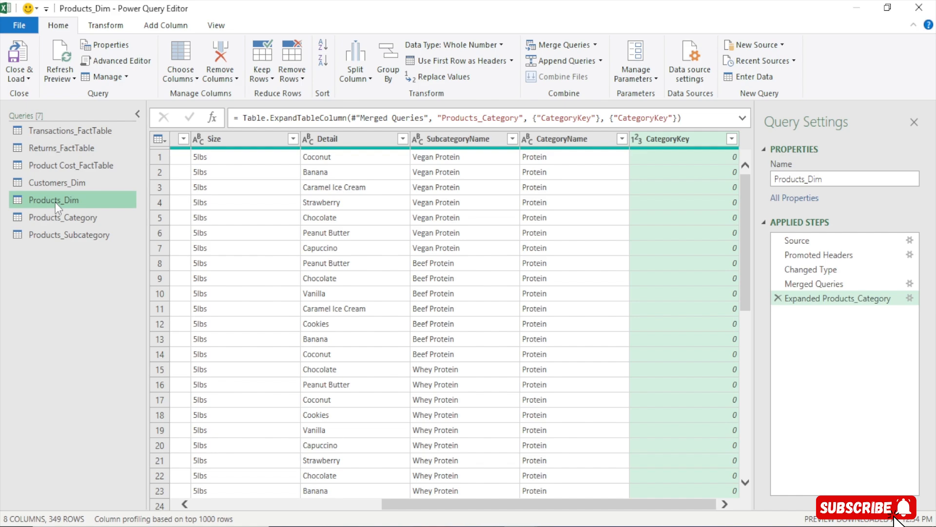
left_click(564, 45)
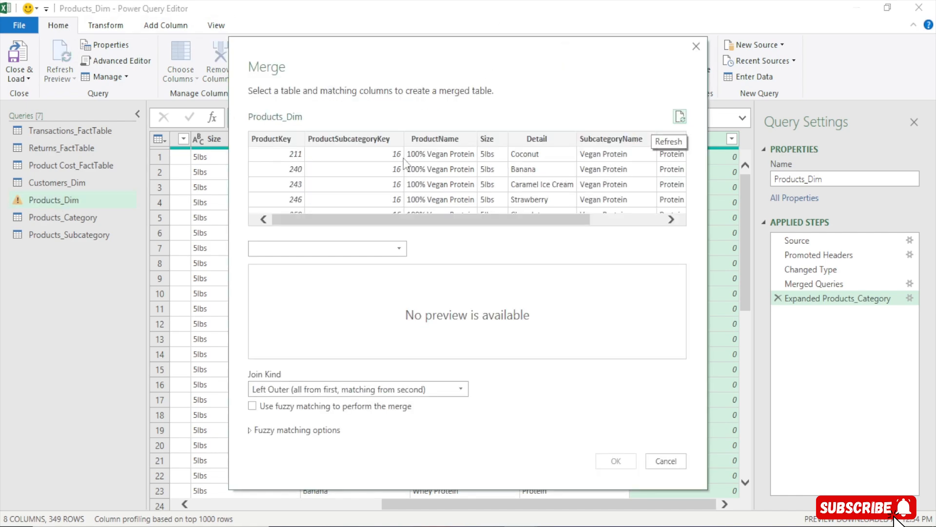
left_click(400, 250)
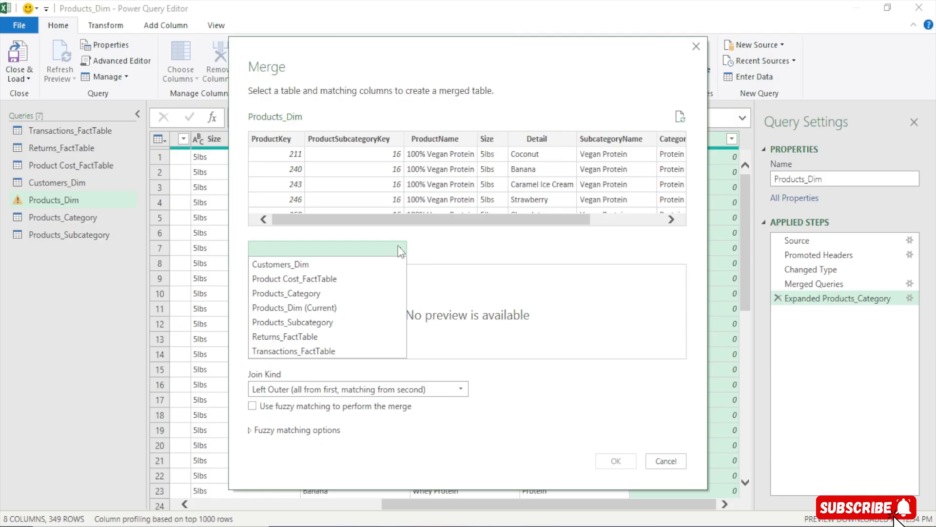
left_click(314, 324)
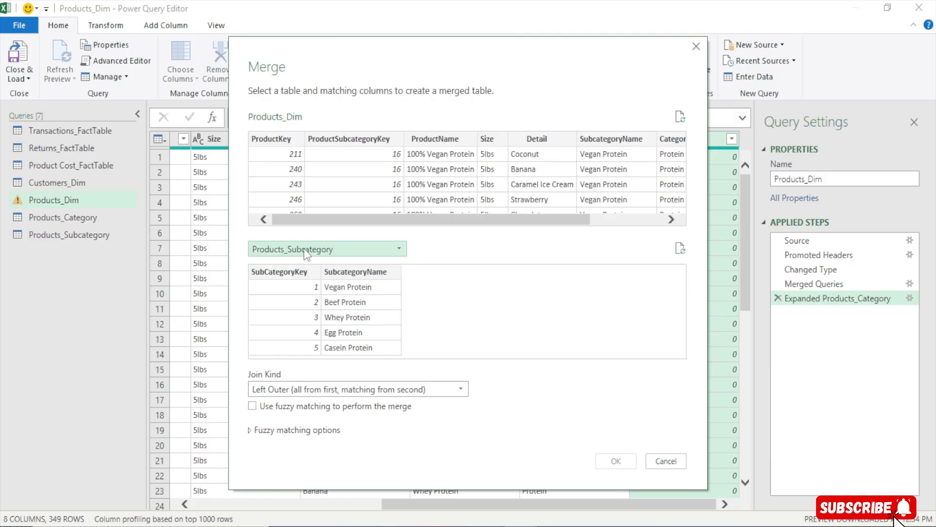
left_click(347, 272)
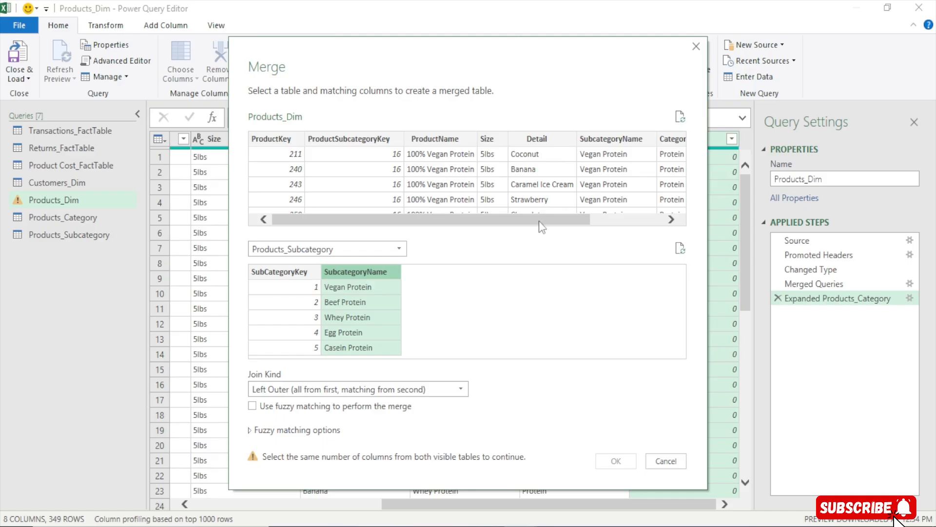
left_click_drag(541, 222, 614, 221)
left_click(518, 140)
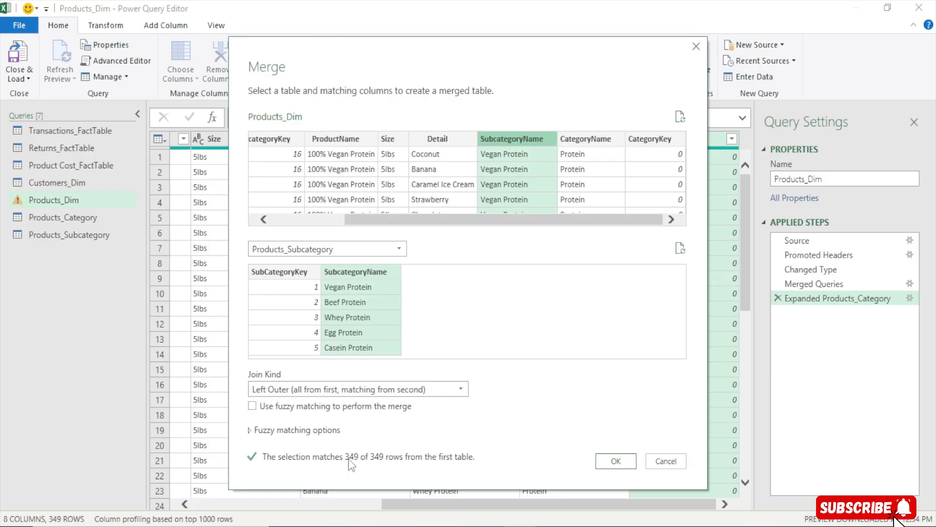
left_click(616, 463)
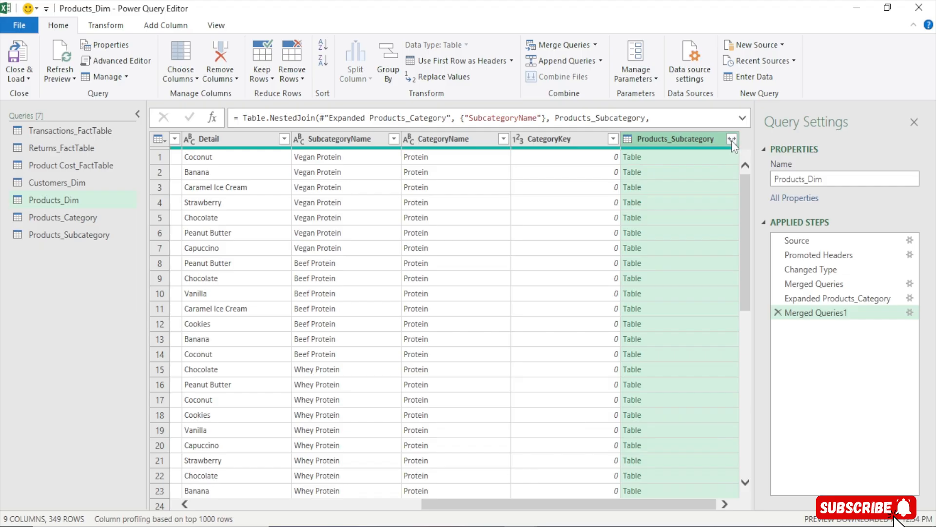
- Expand the merged Products_Subcategory column to SubCategoryKey only
left_click(731, 139)
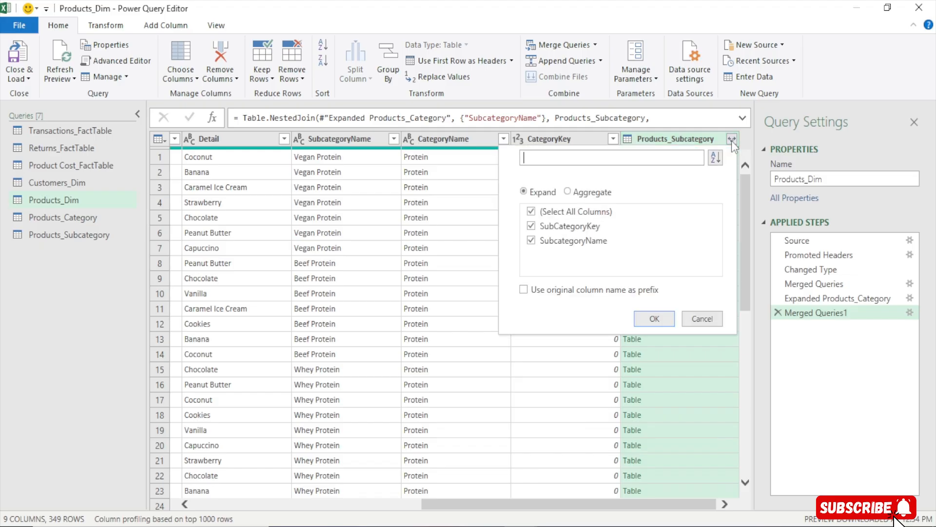
left_click(531, 212)
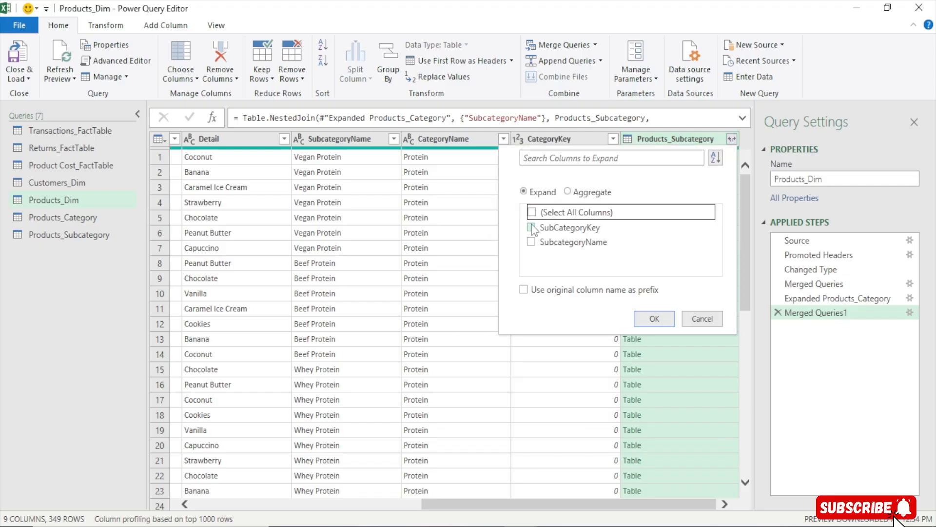
left_click(532, 227)
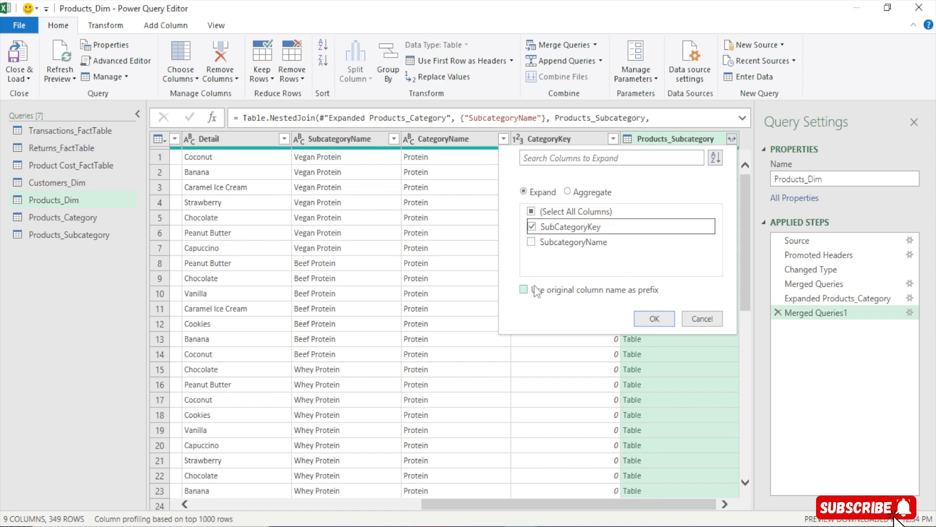
left_click(650, 321)
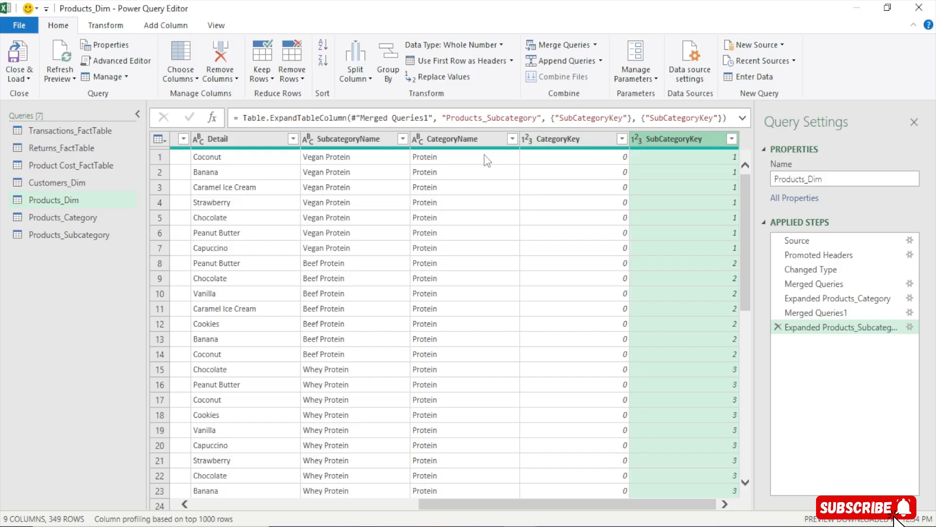
- Remove the SubcategoryName and CategoryName columns from Products_Dim
left_click(358, 141)
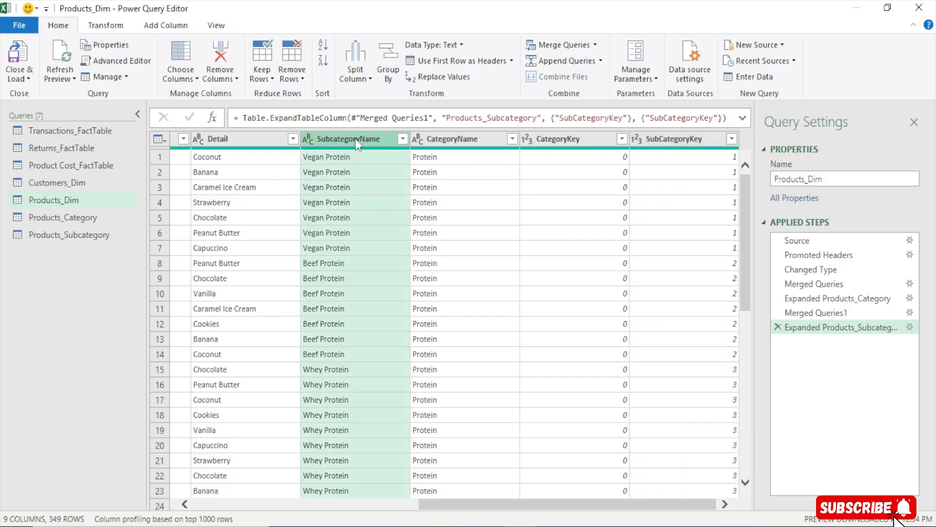
left_click(453, 141, "ctrl")
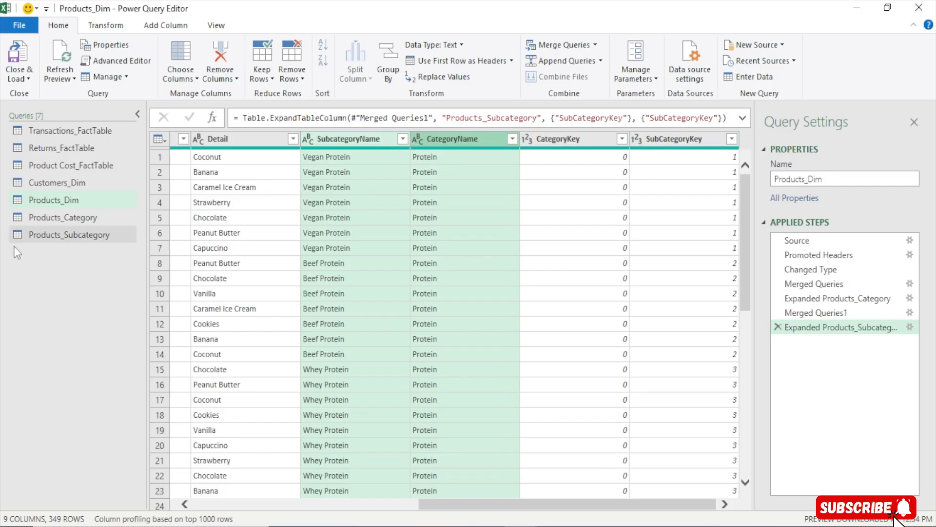
right_click(366, 145)
left_click(418, 166)
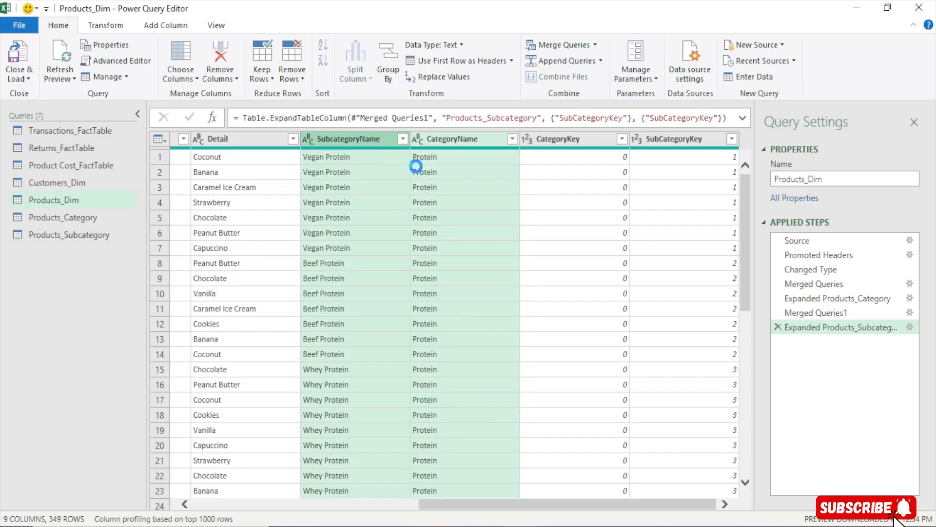
left_click_drag(530, 502, 575, 502)
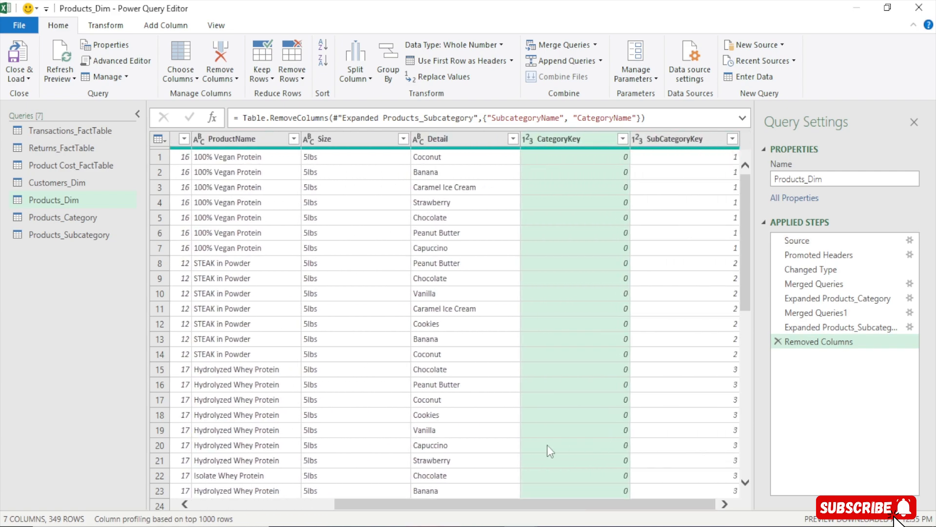
left_click_drag(538, 502, 307, 499)
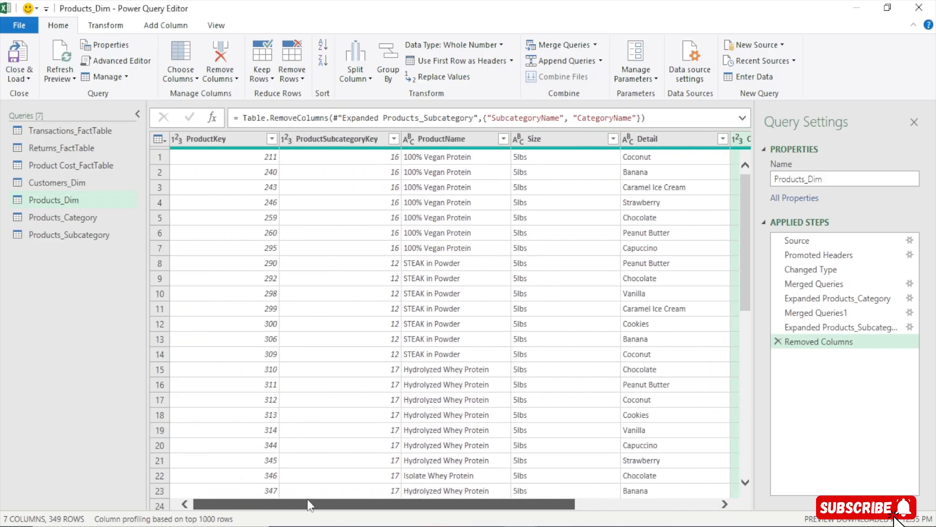
left_click_drag(546, 503, 355, 506)
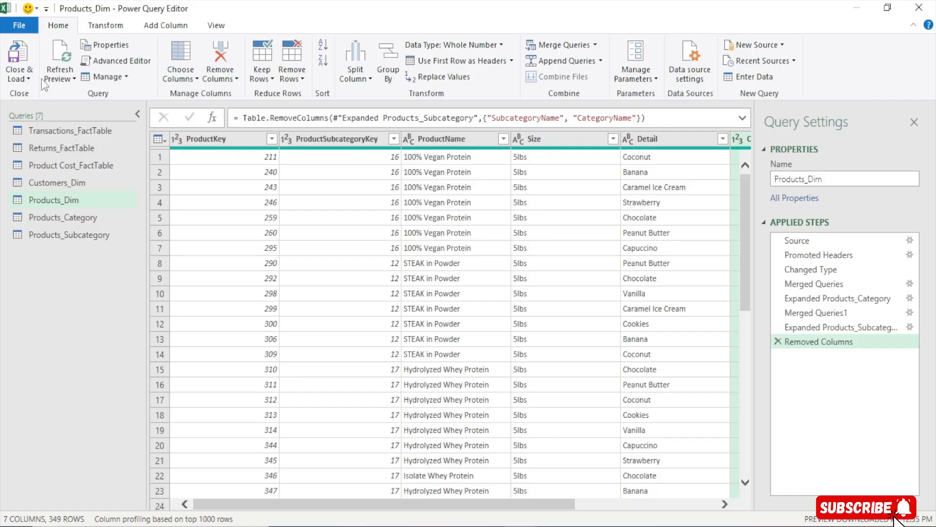
- Duplicate the Transactions_FactTable query
left_click(77, 131)
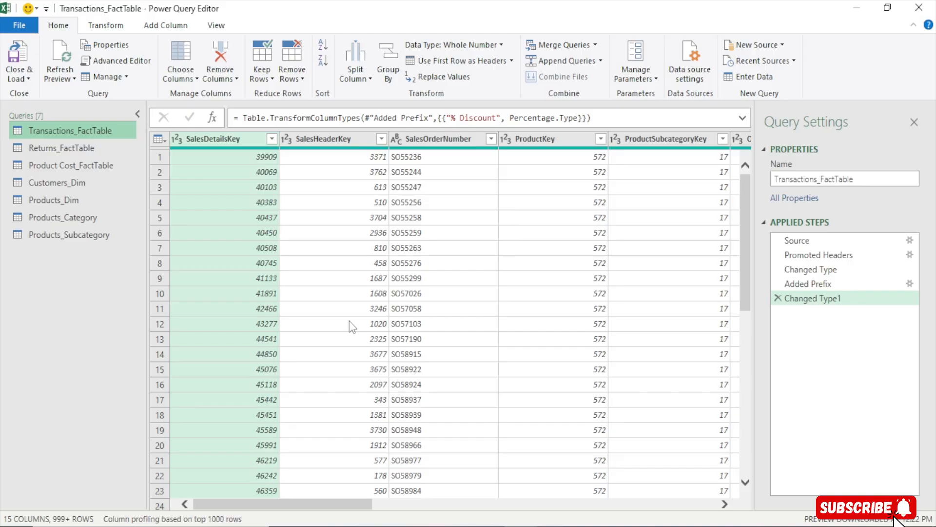
right_click(68, 128)
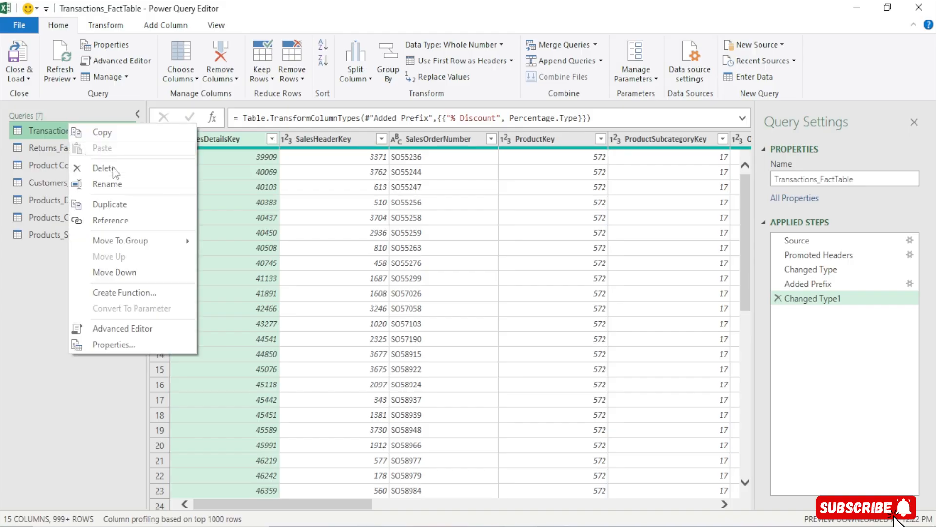
left_click(110, 207)
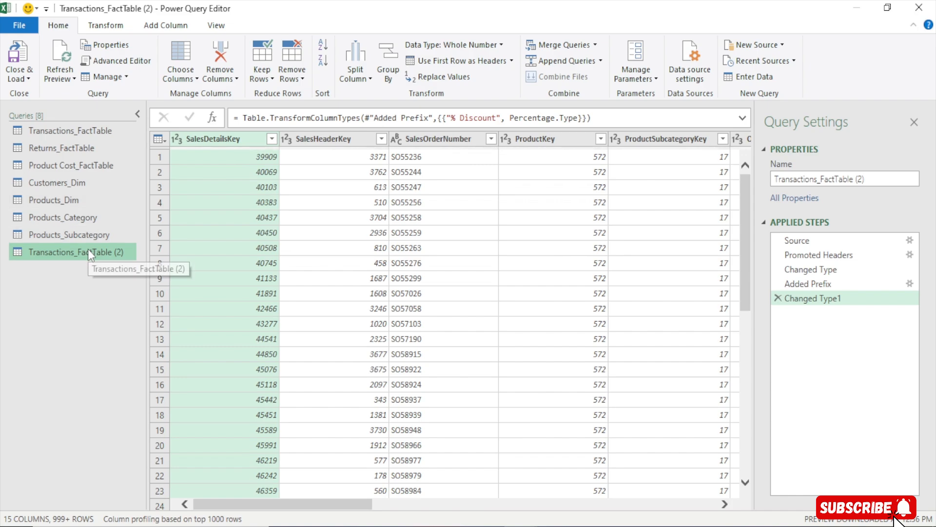
- Rename the duplicated transactions query as DateTable
left_click(897, 179)
type("D")
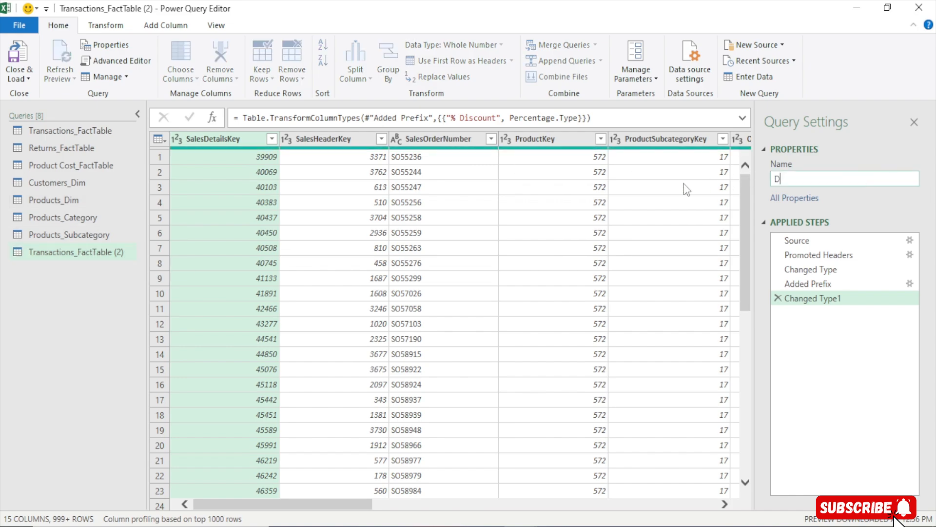
type("ateTAble")
key("BackSpace")
key("BackSpace")
key("BackSpace")
key("BackSpace")
type("able")
key("Return")
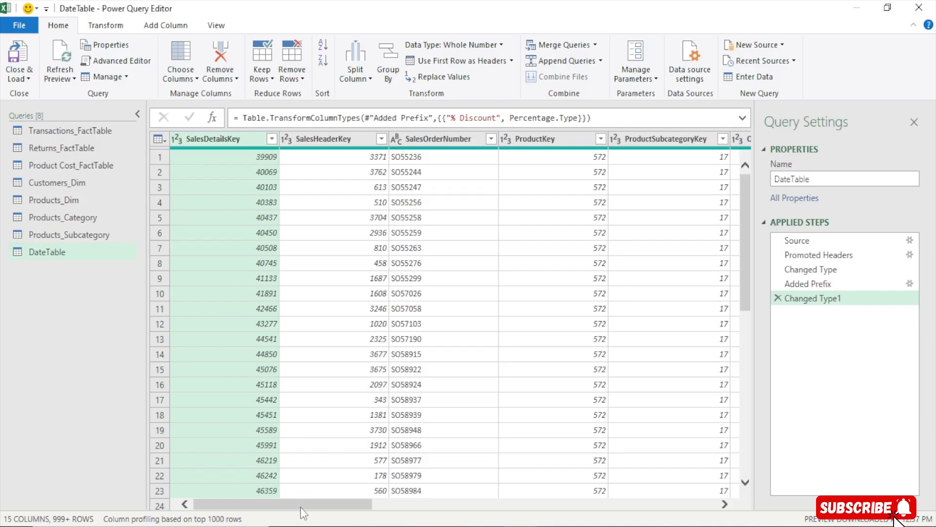
- Keep only the OrderDate column in DateTable by removing all other columns
left_click_drag(302, 506, 510, 517)
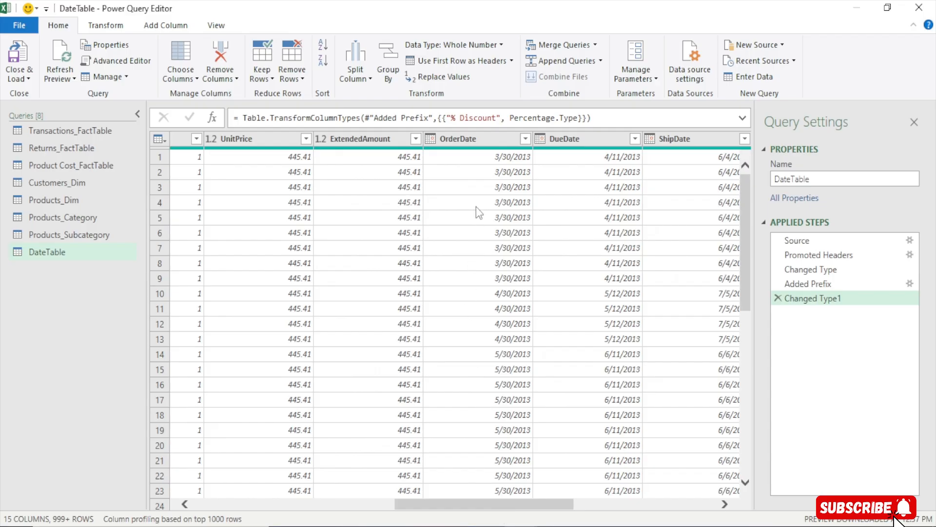
left_click(475, 139)
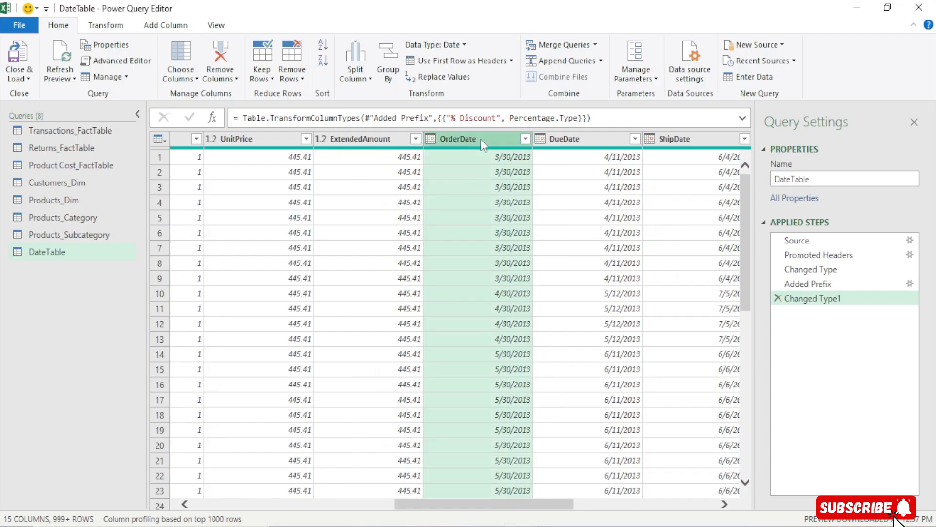
left_click(578, 136)
left_click(707, 139)
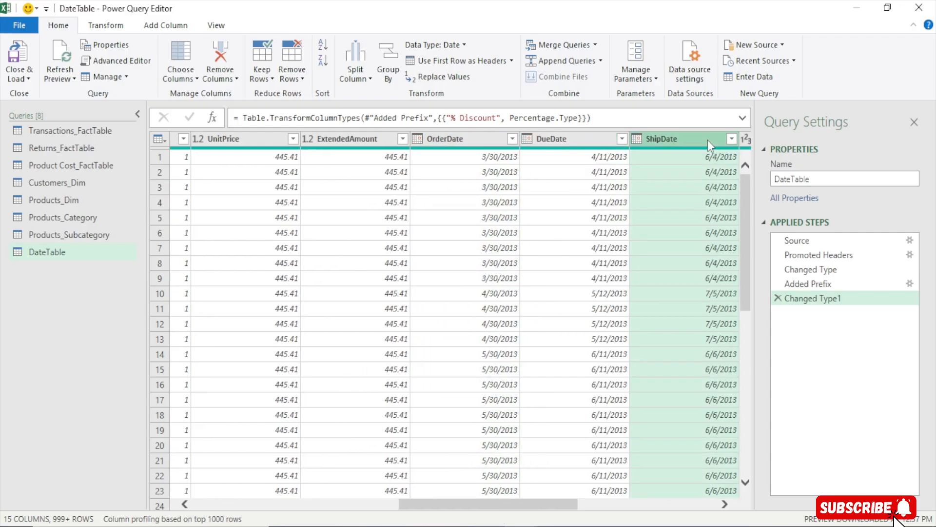
left_click(471, 139)
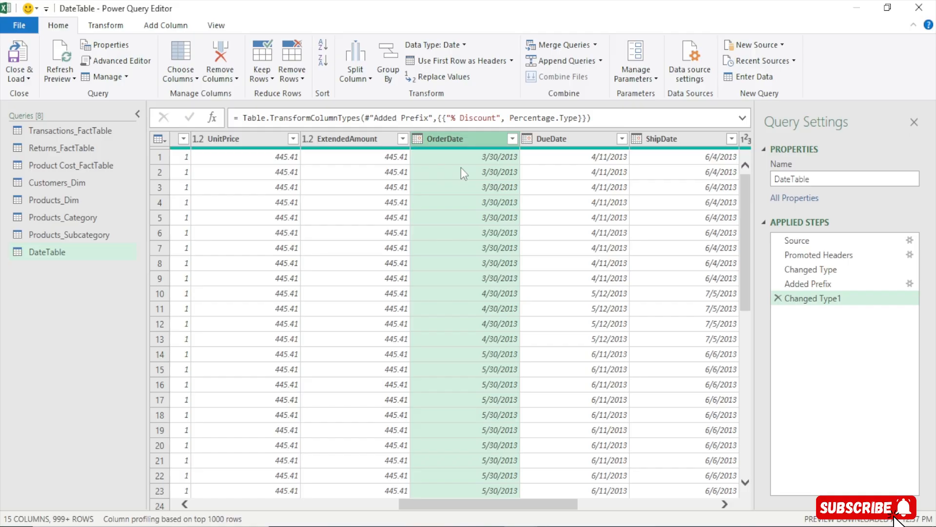
right_click(463, 138)
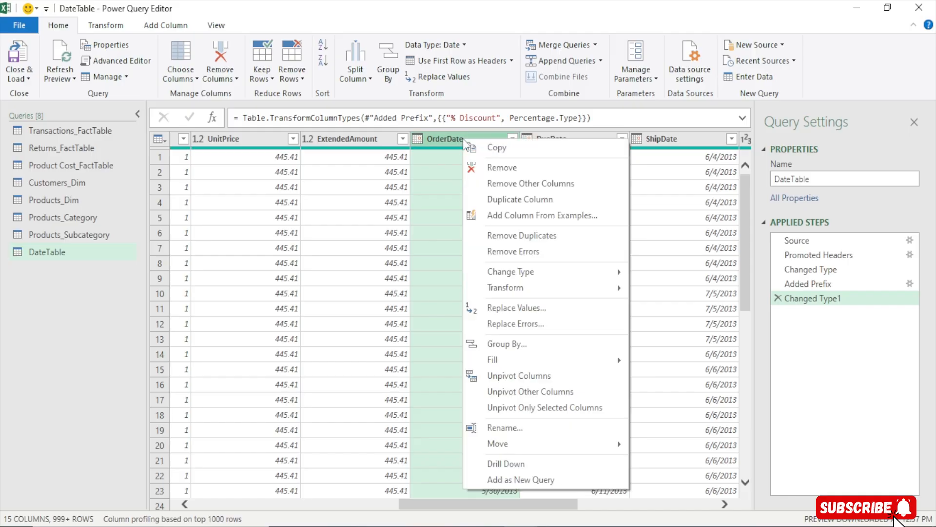
left_click(515, 183)
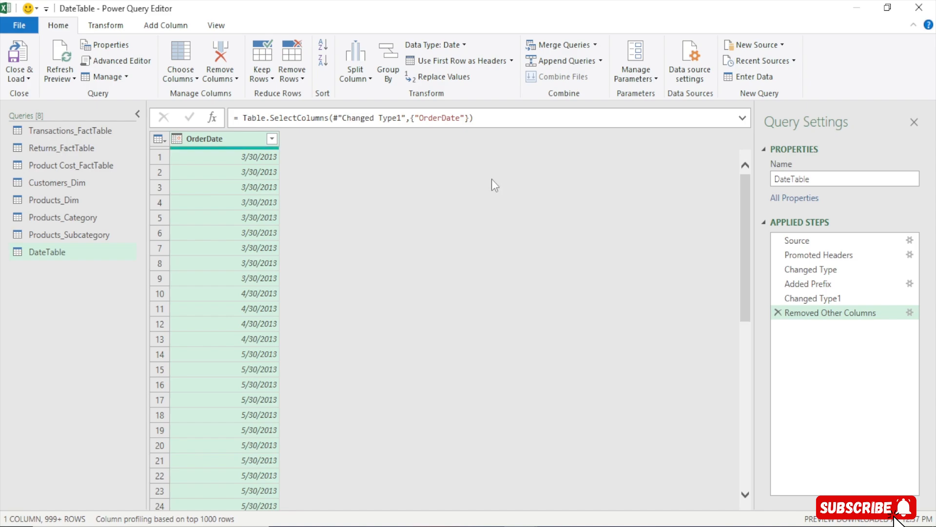
- Remove duplicates from the OrderDate column in DateTable and rename the column as Date
right_click(227, 141)
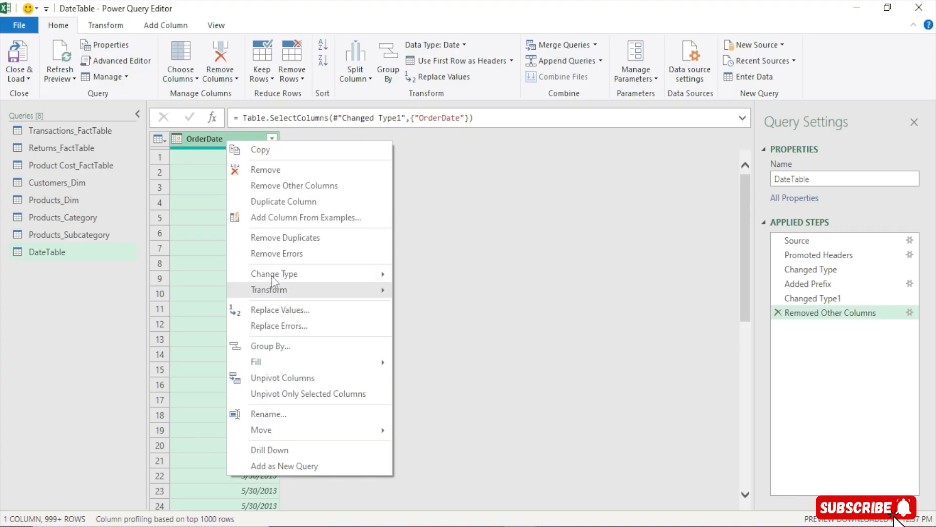
left_click(279, 238)
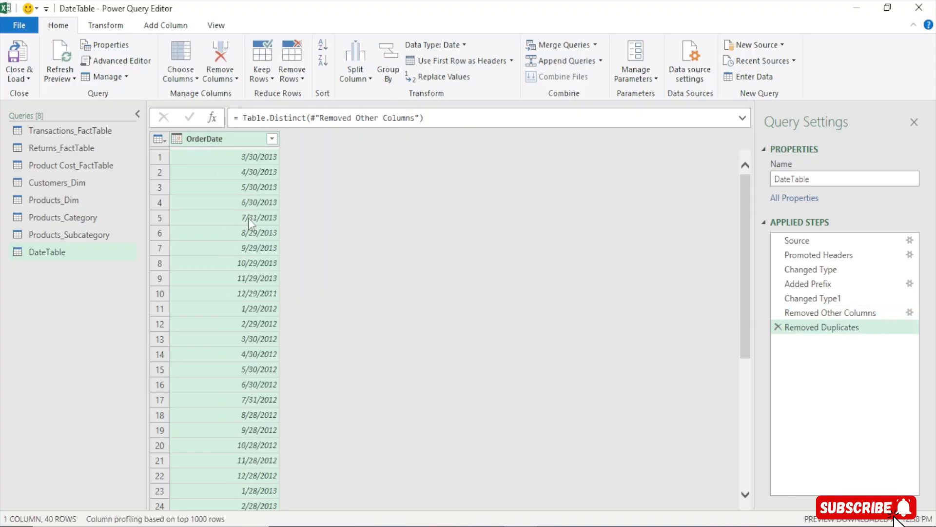
double_click(208, 140)
type("Date")
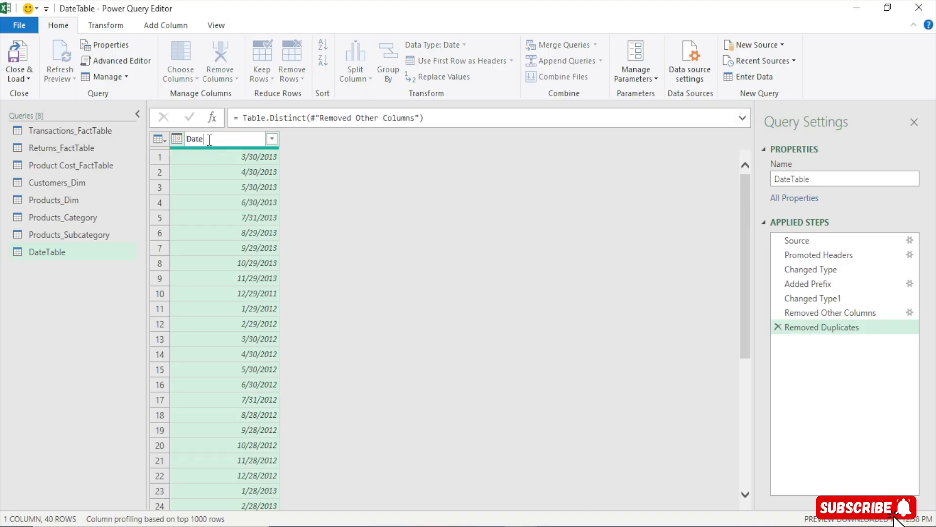
key("Return")
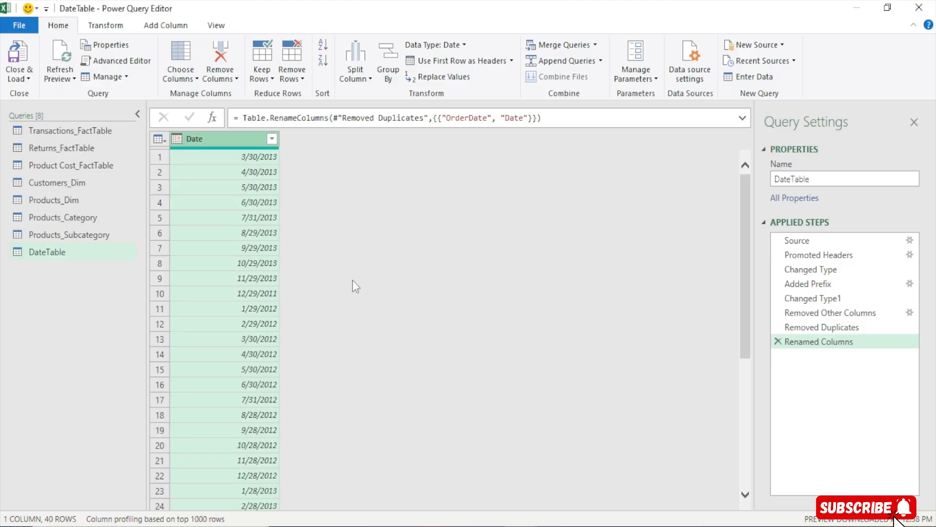
- Add a Year column to DateTable extracted from the Date column
left_click(159, 25)
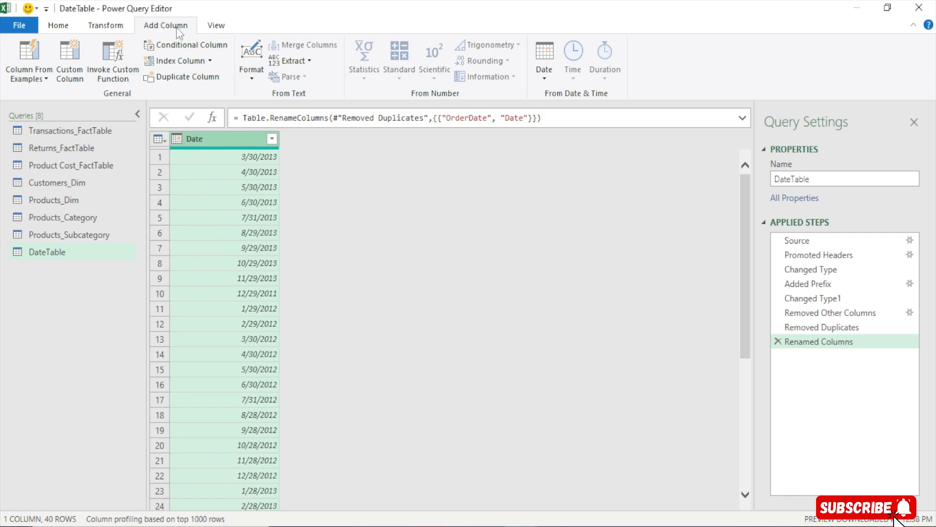
left_click(545, 77)
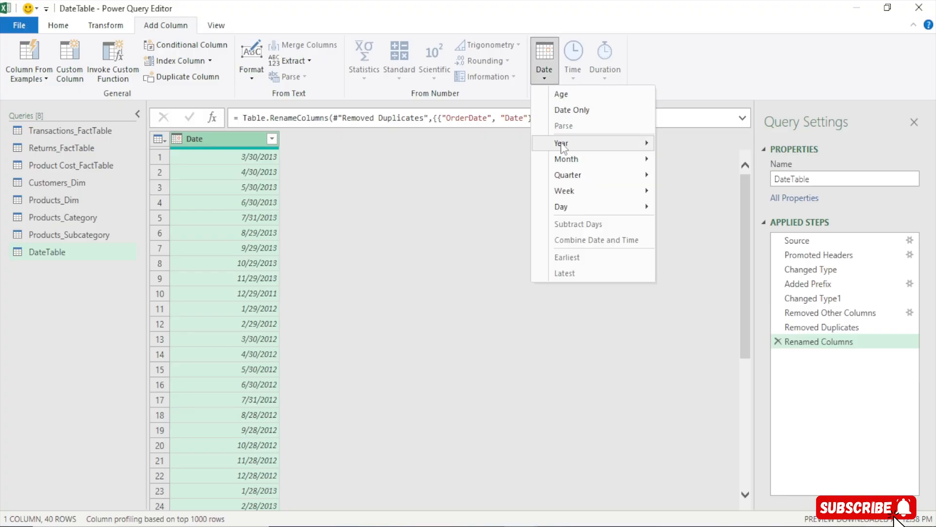
mouse_move(598, 149)
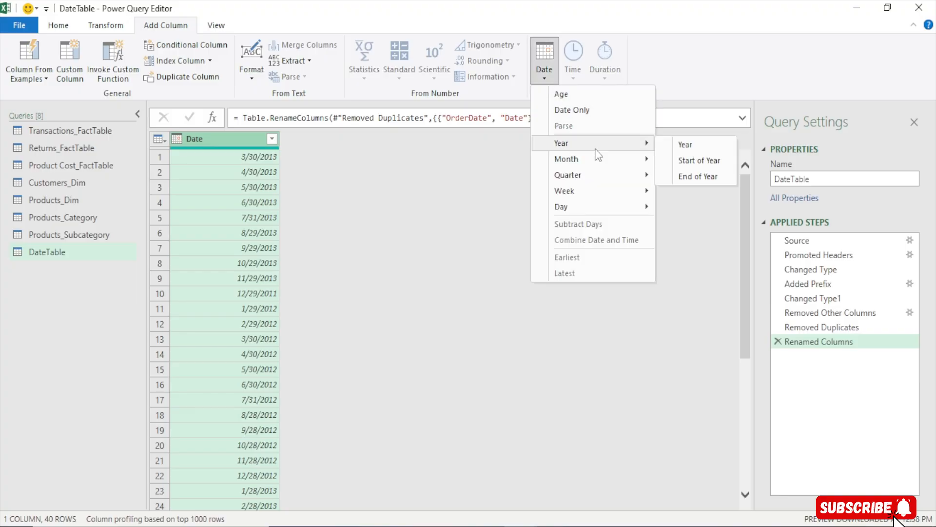
left_click(685, 145)
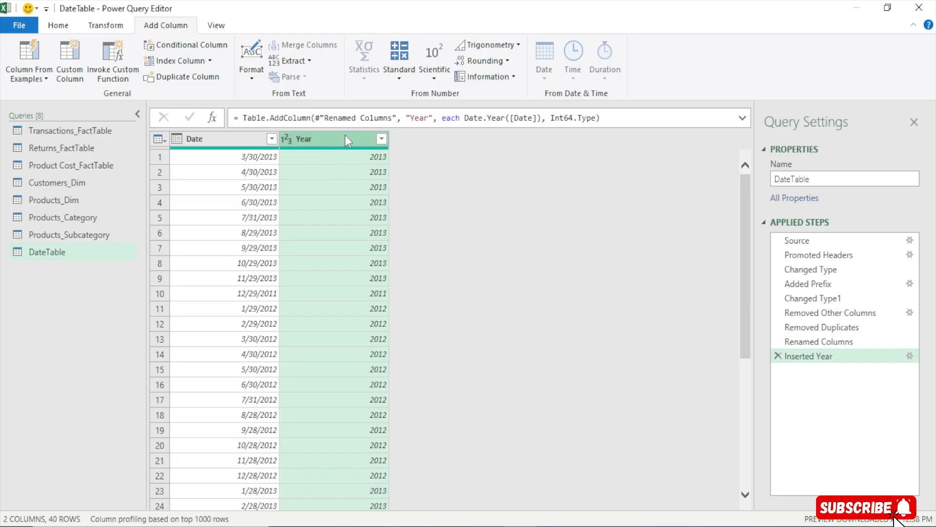
- Add a Month number column from the Date column and check its distinct values without filtering
left_click(236, 143)
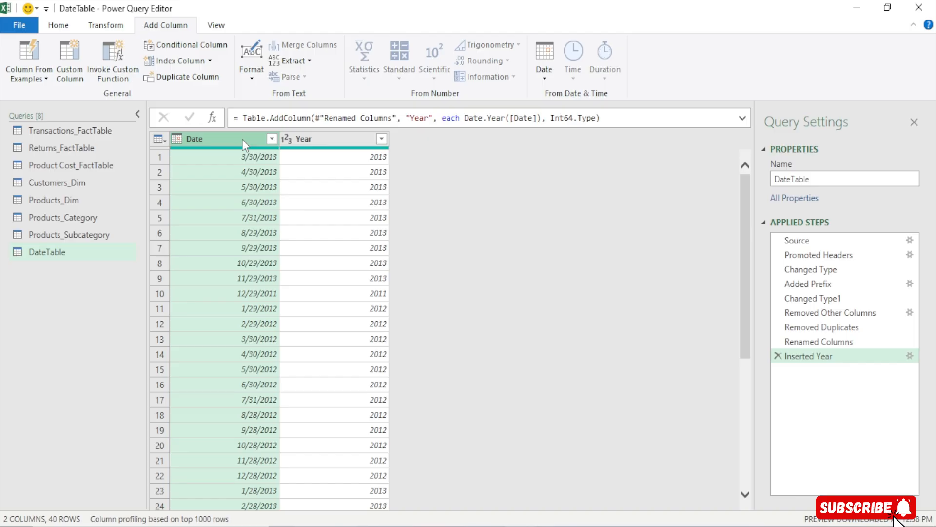
left_click(544, 82)
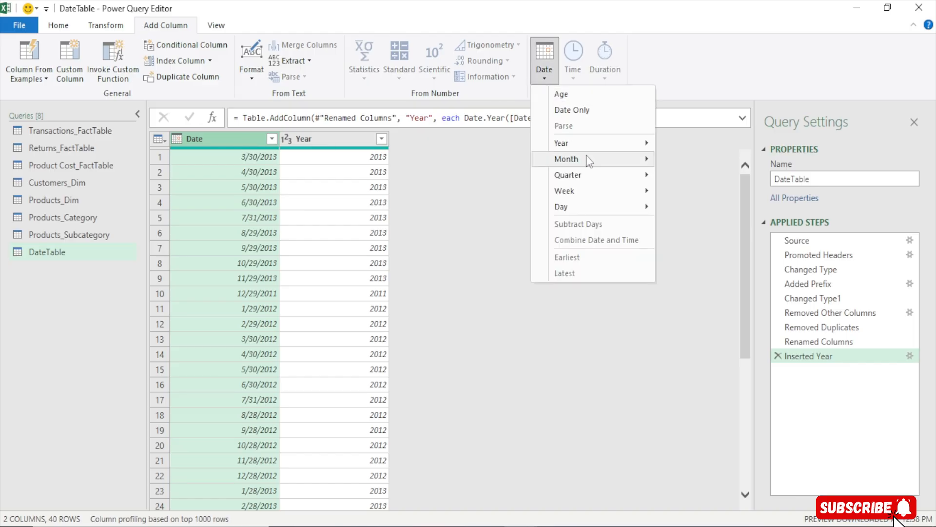
mouse_move(586, 157)
left_click(668, 160)
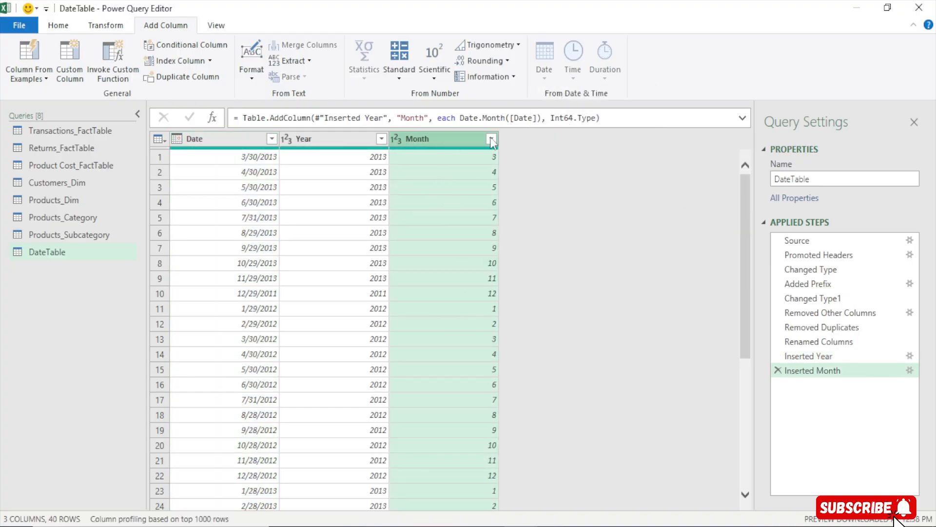
left_click(491, 138)
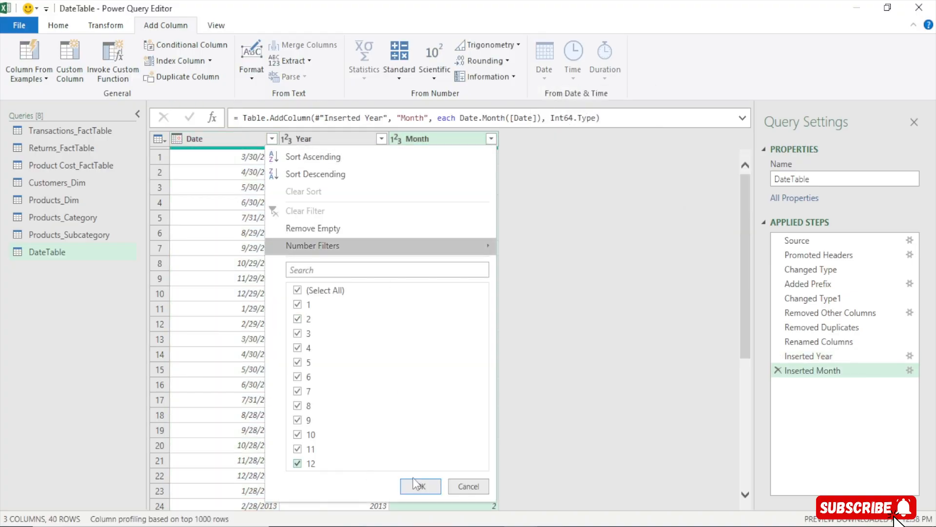
left_click(463, 487)
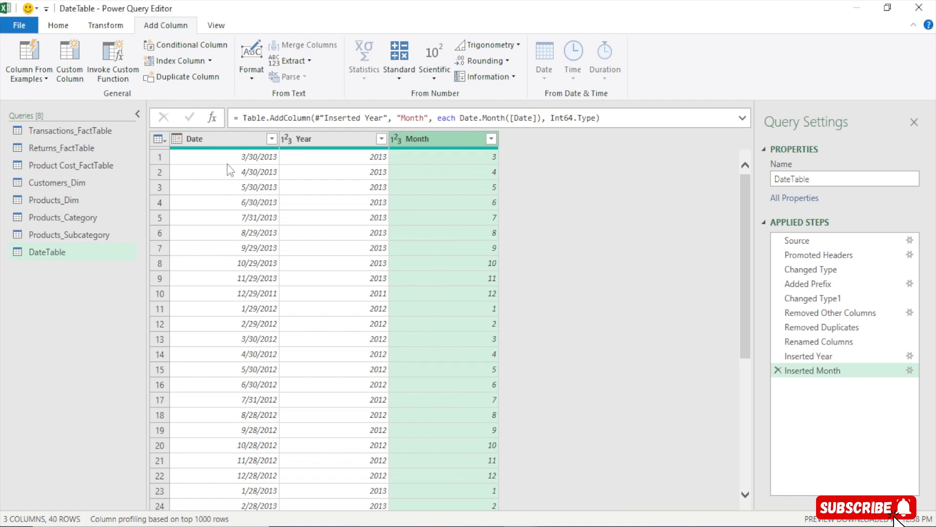
- Add a Month Name column to DateTable using the name of the month from the Date column
left_click(216, 138)
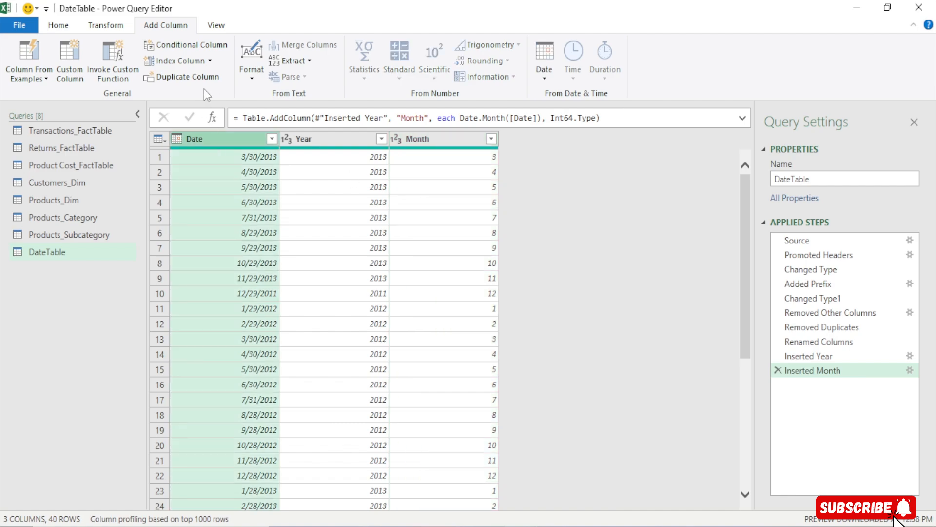
left_click(544, 78)
mouse_move(585, 159)
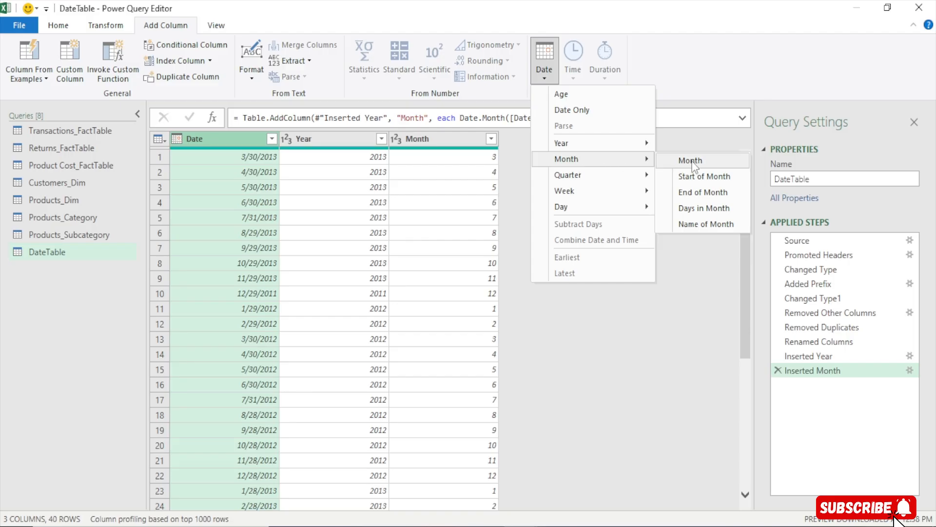
left_click(695, 225)
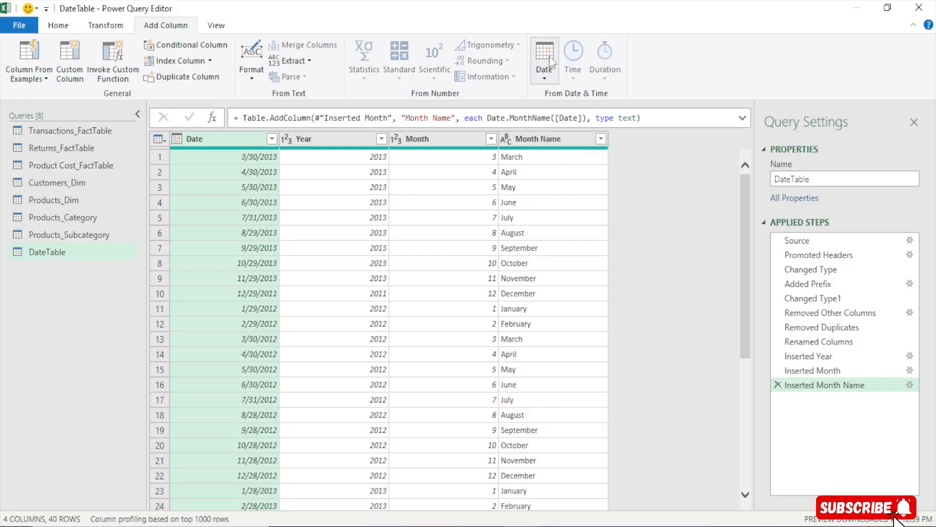
- Shorten the Month Name values in place by extracting their first 3 characters
left_click(555, 140)
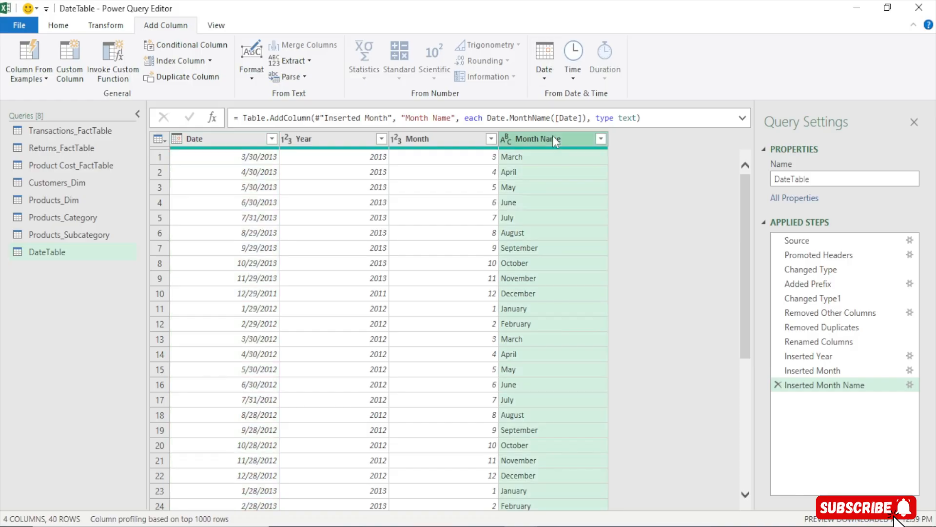
left_click(106, 26)
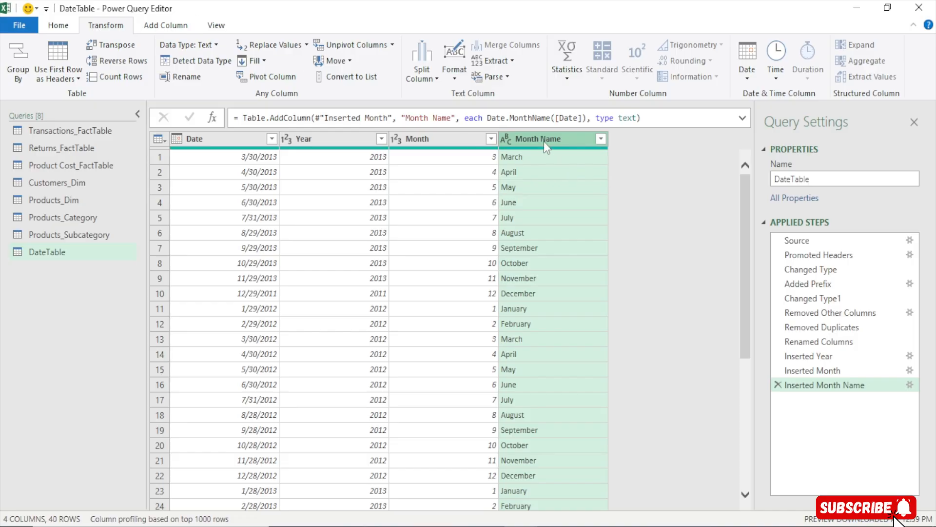
left_click(459, 81)
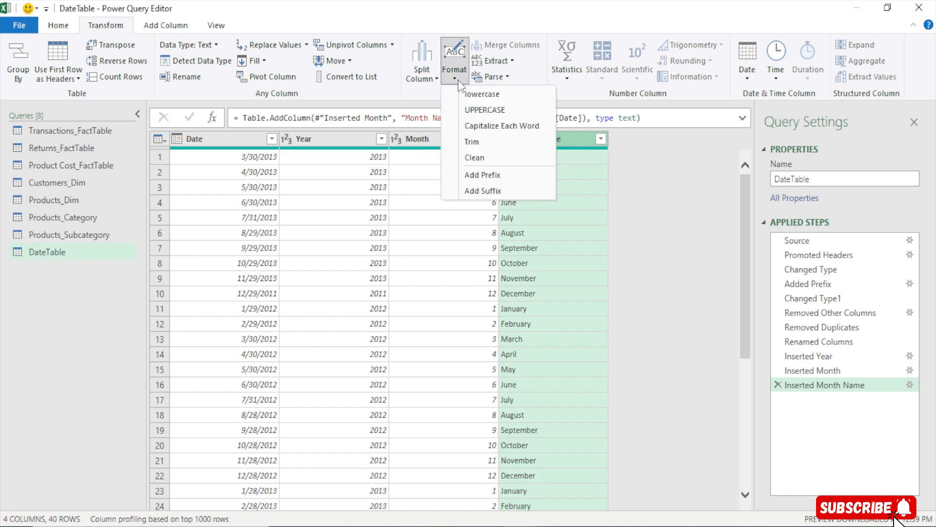
left_click(510, 65)
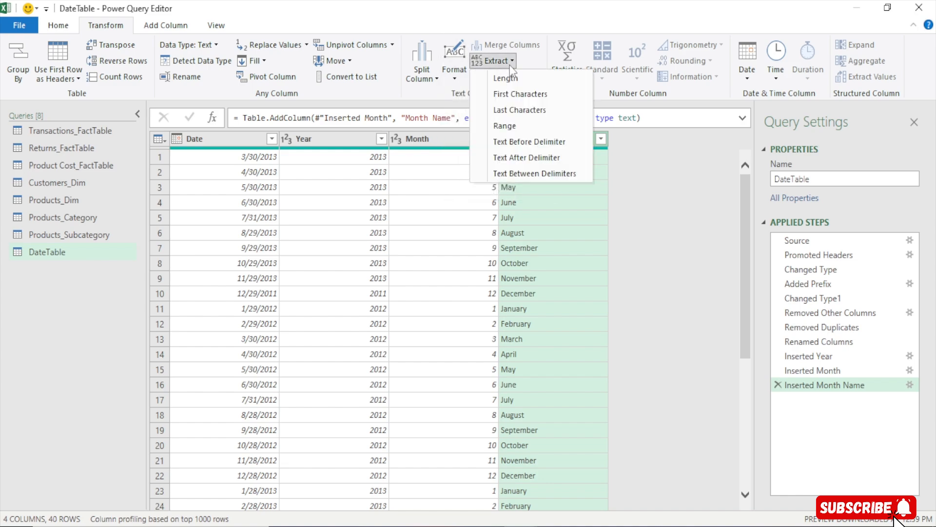
left_click(510, 95)
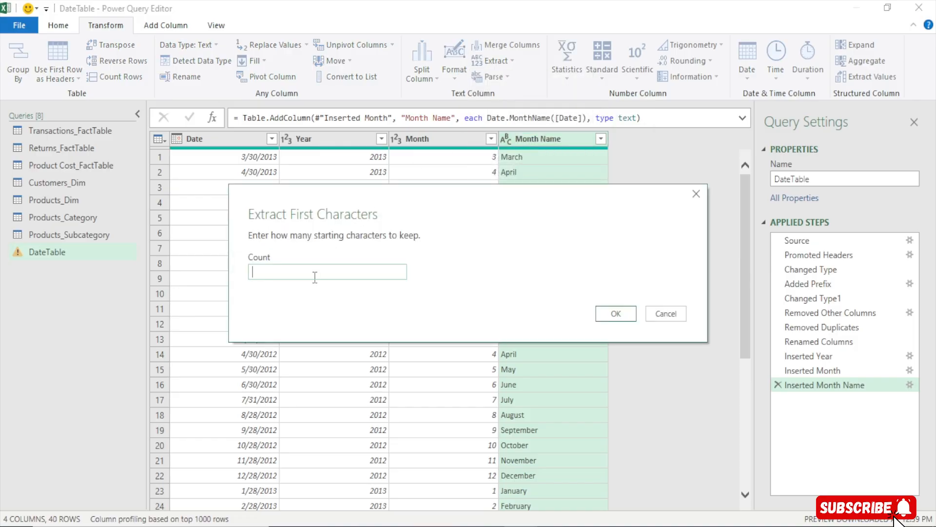
type("3")
left_click(614, 313)
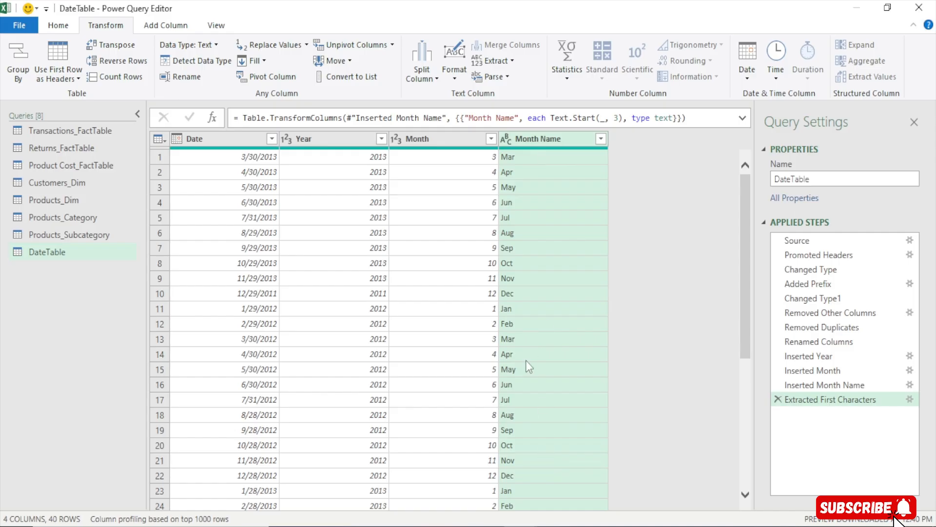
- Add a Quarter of Year column to DateTable from the Date column and check its distinct values without filtering
left_click(210, 138)
left_click(171, 26)
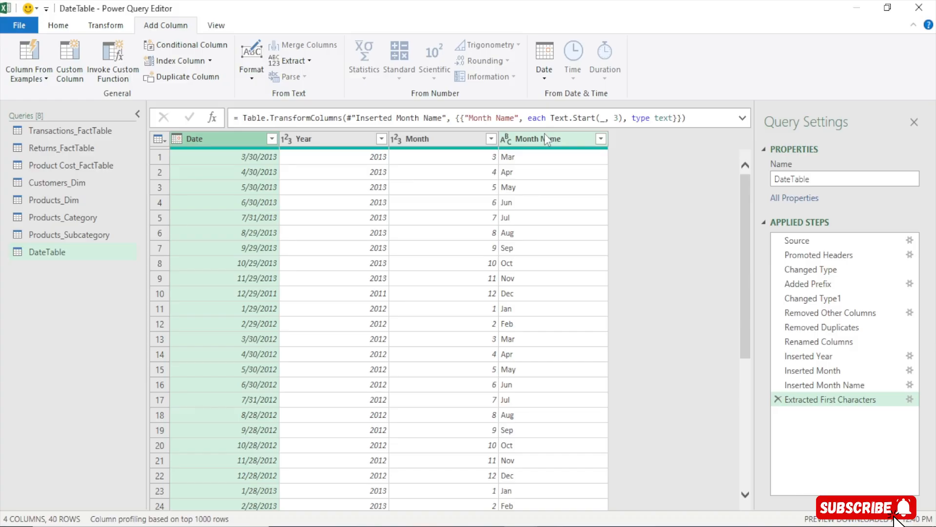
left_click(546, 80)
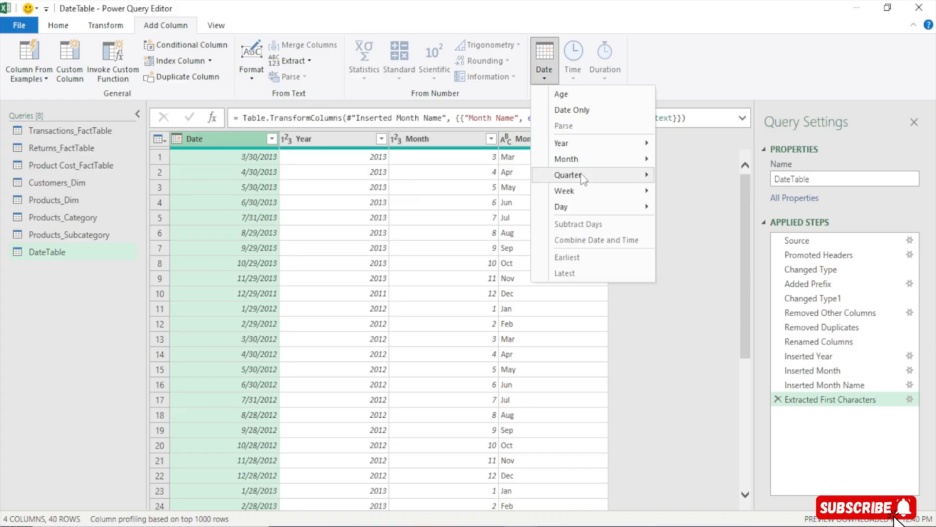
mouse_move(581, 174)
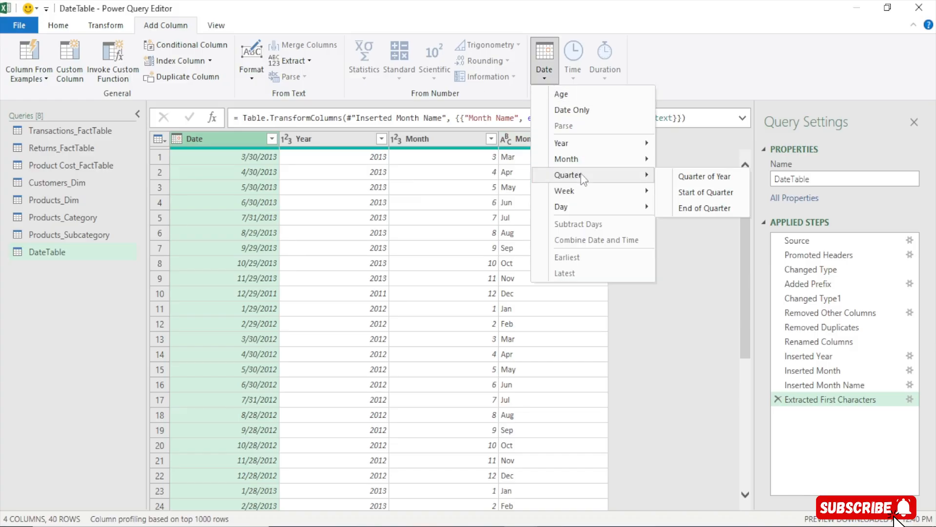
left_click(702, 177)
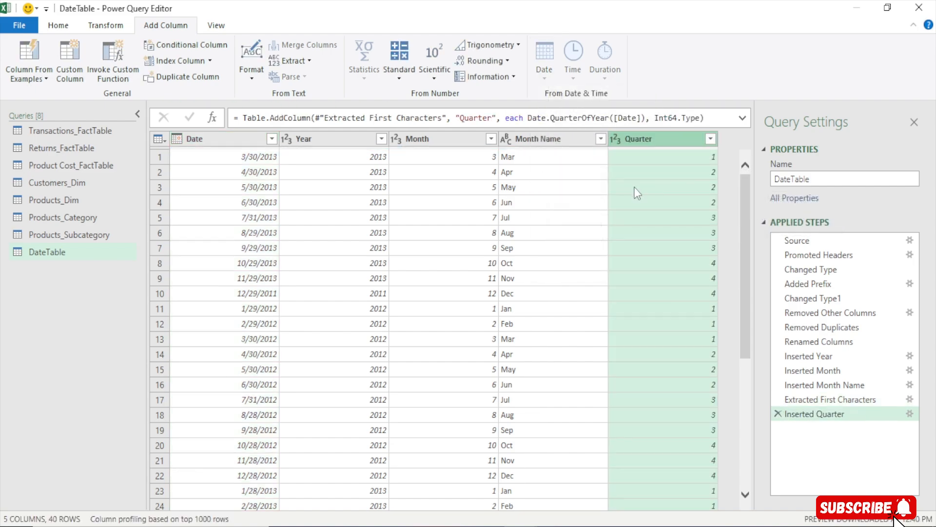
left_click(711, 139)
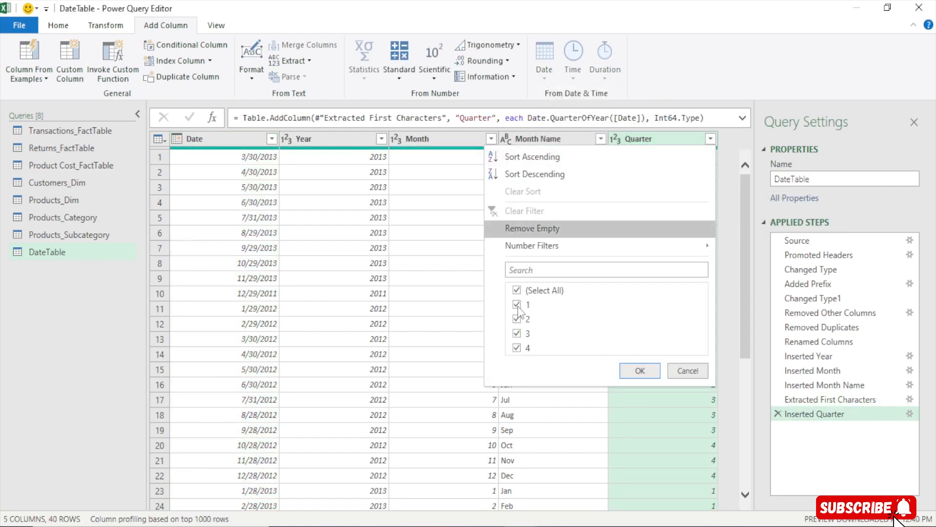
left_click(687, 370)
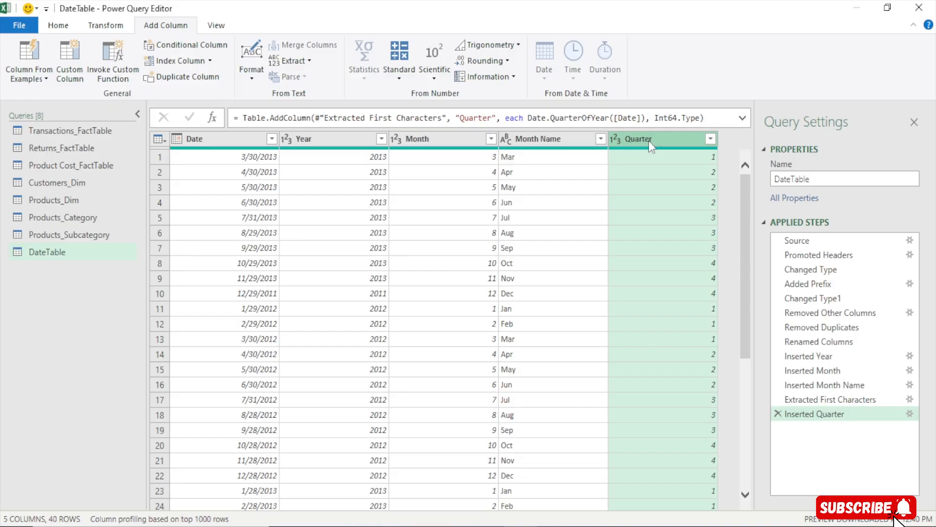
- Add the prefix "Qtr-" to the Quarter column's values in place
left_click(112, 29)
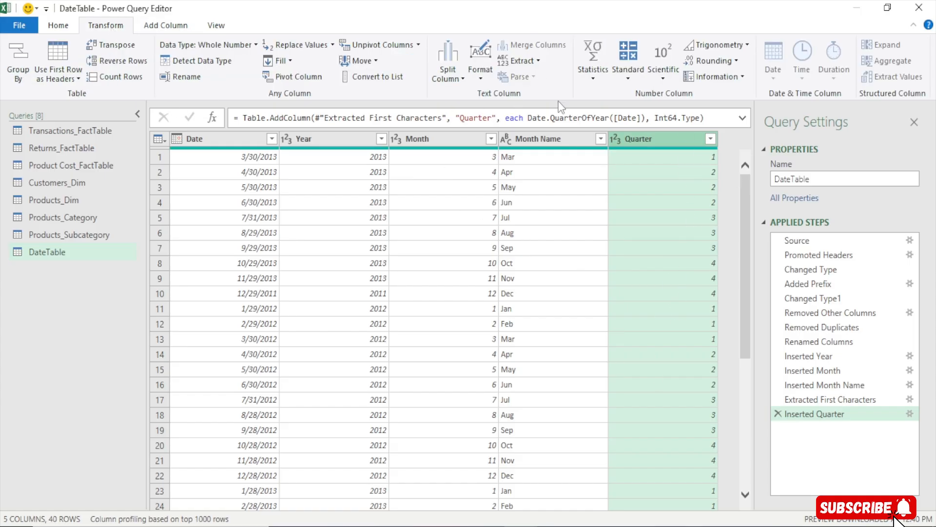
left_click(480, 77)
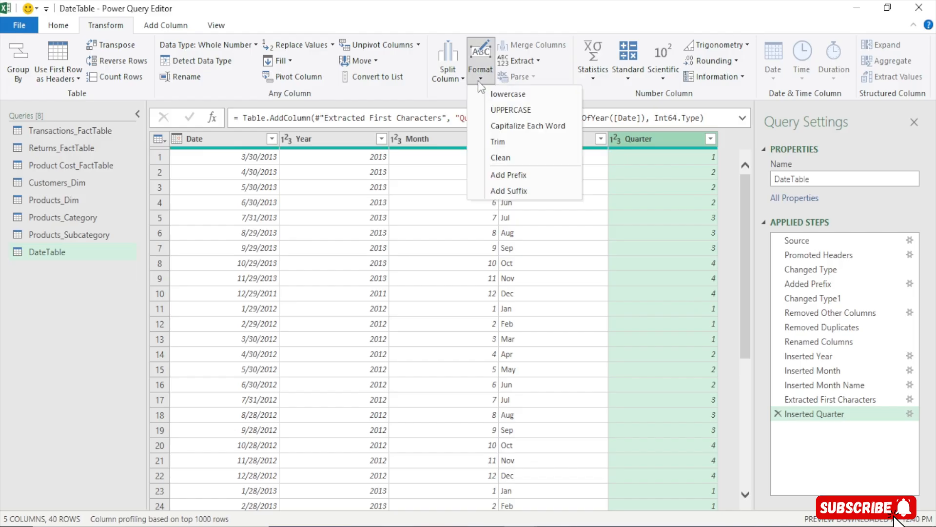
left_click(516, 175)
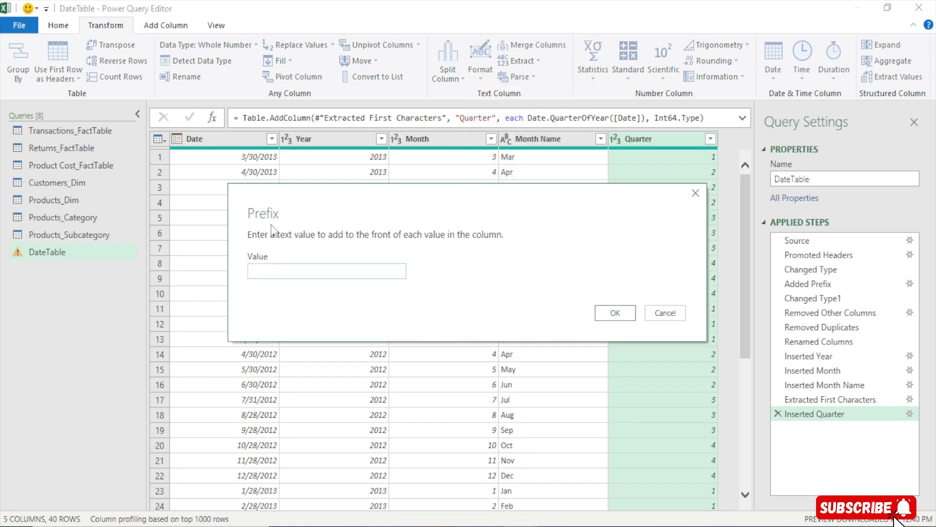
type("Qtr-")
left_click(616, 313)
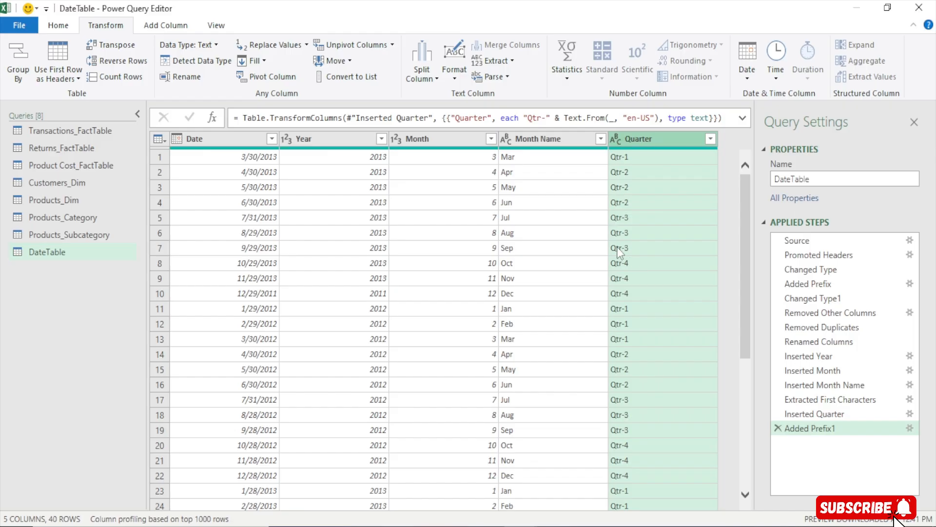
- Add a Day of Week number column from the Date column and check its distinct values without filtering
left_click(232, 140)
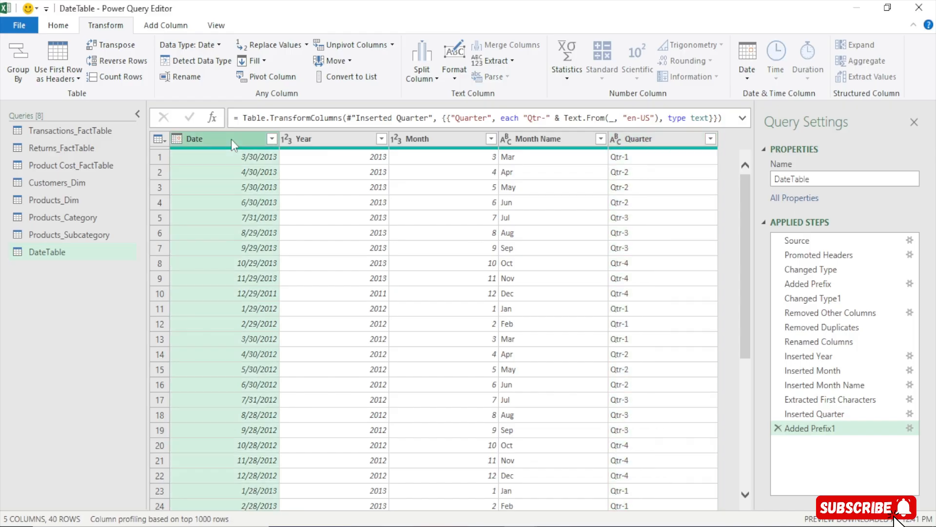
left_click(149, 27)
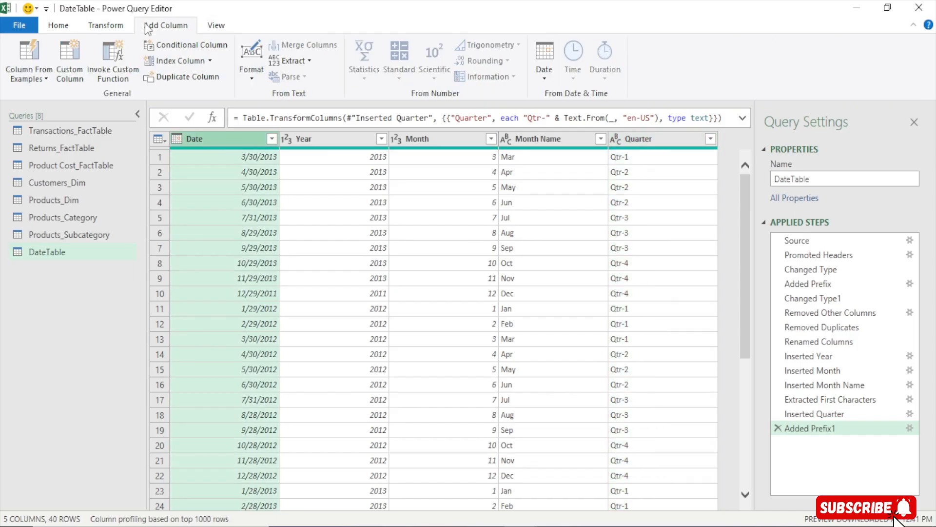
left_click(542, 82)
mouse_move(601, 212)
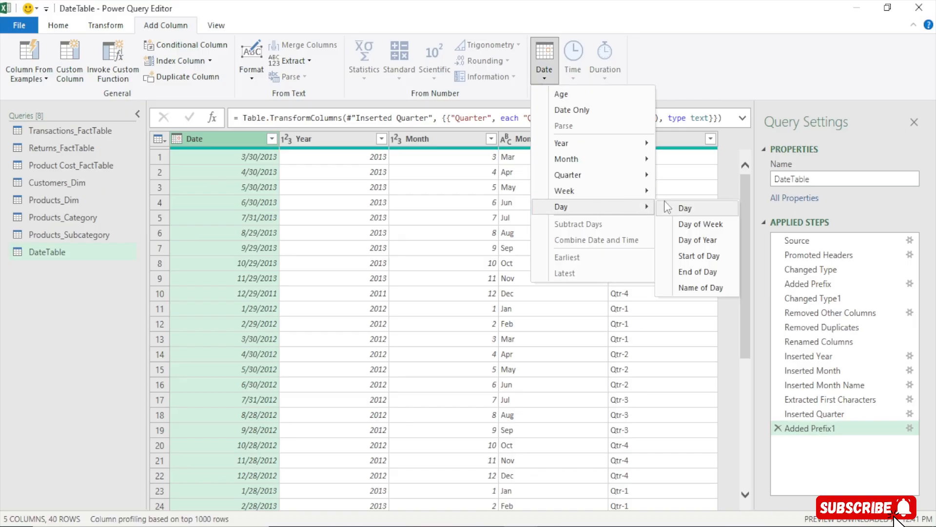
left_click(701, 223)
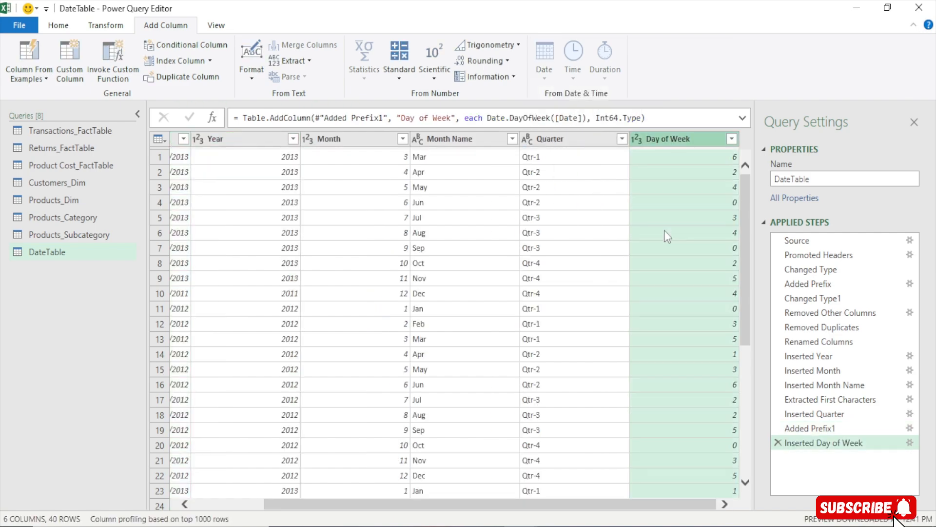
left_click(732, 140)
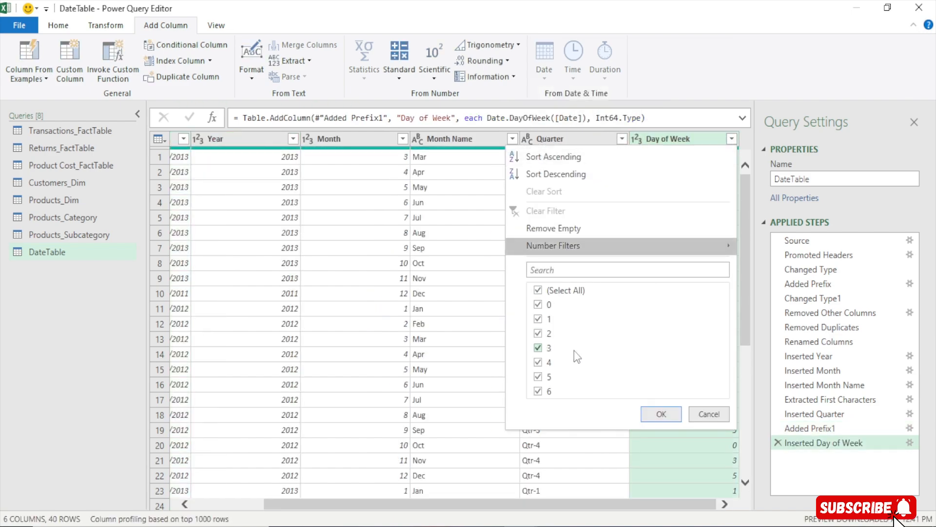
left_click(709, 414)
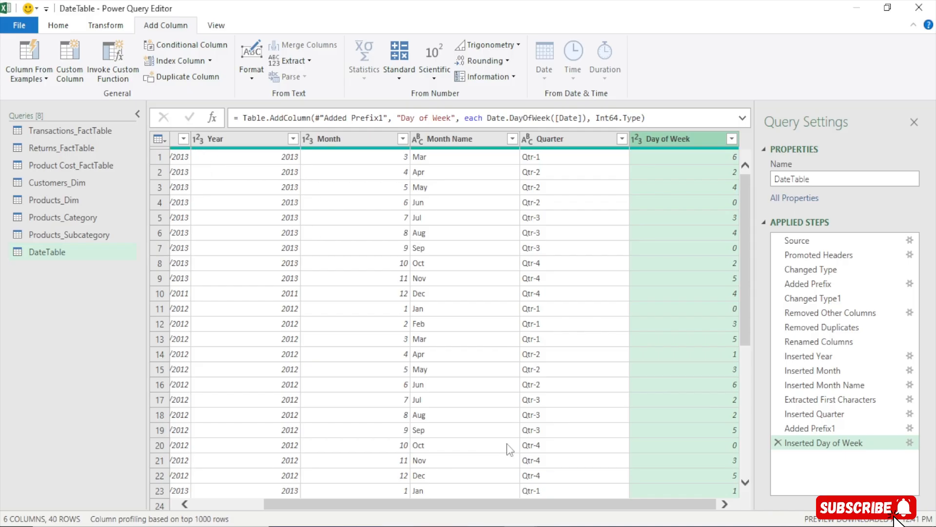
- Add a Day Name column to DateTable using the name of the day from the Date column
left_click_drag(569, 504, 410, 504)
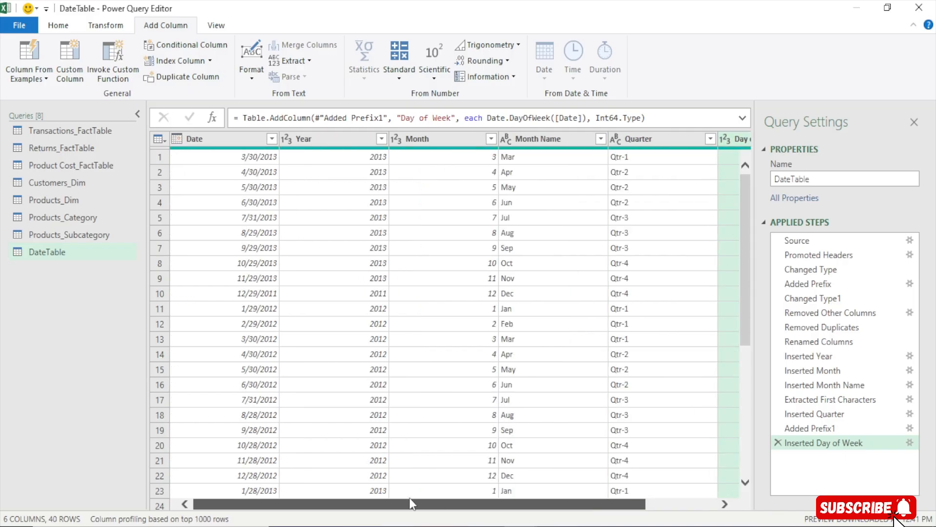
left_click(230, 142)
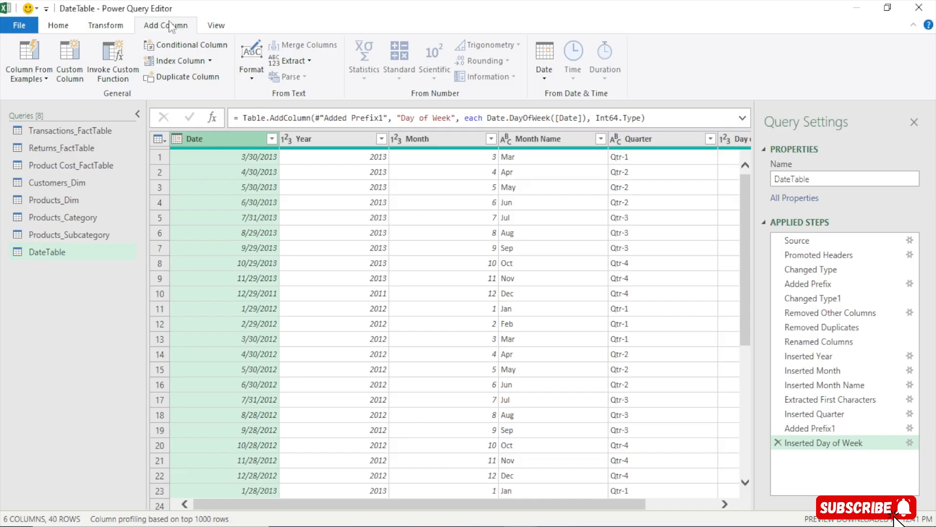
left_click(543, 81)
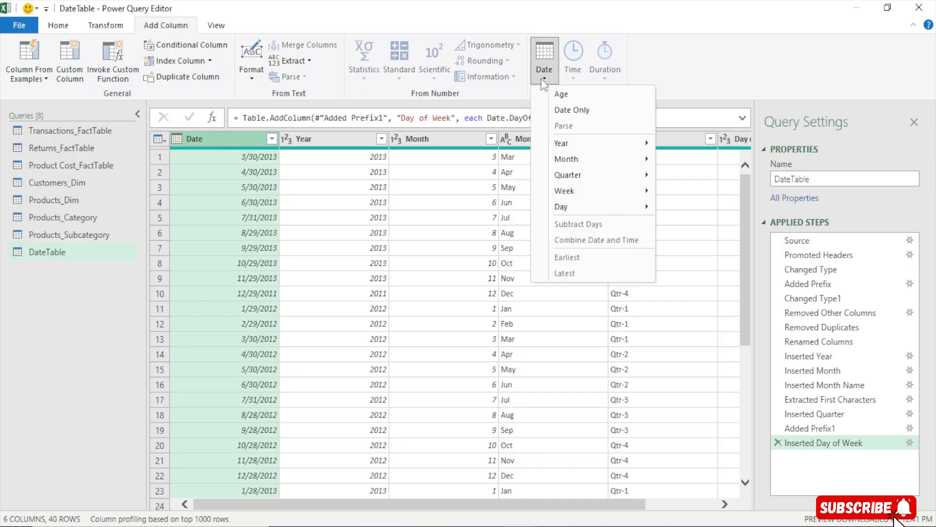
mouse_move(579, 206)
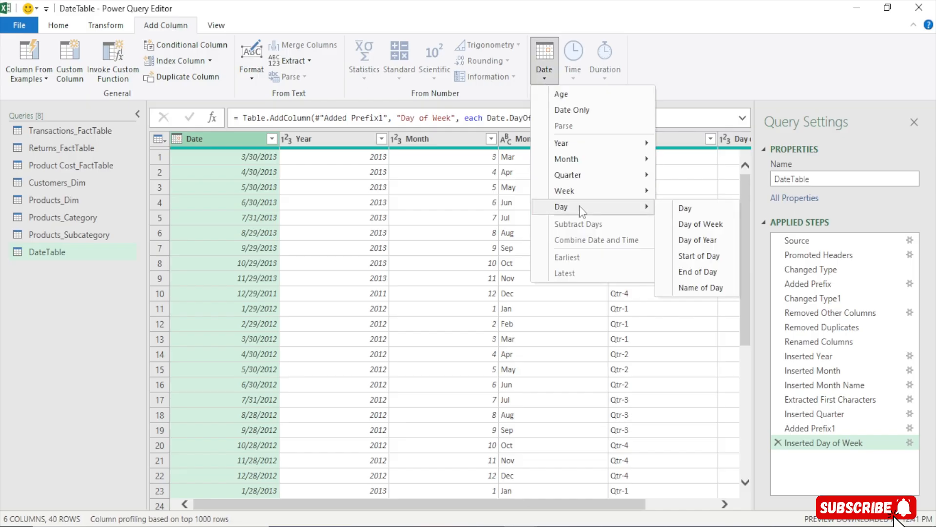
left_click(696, 286)
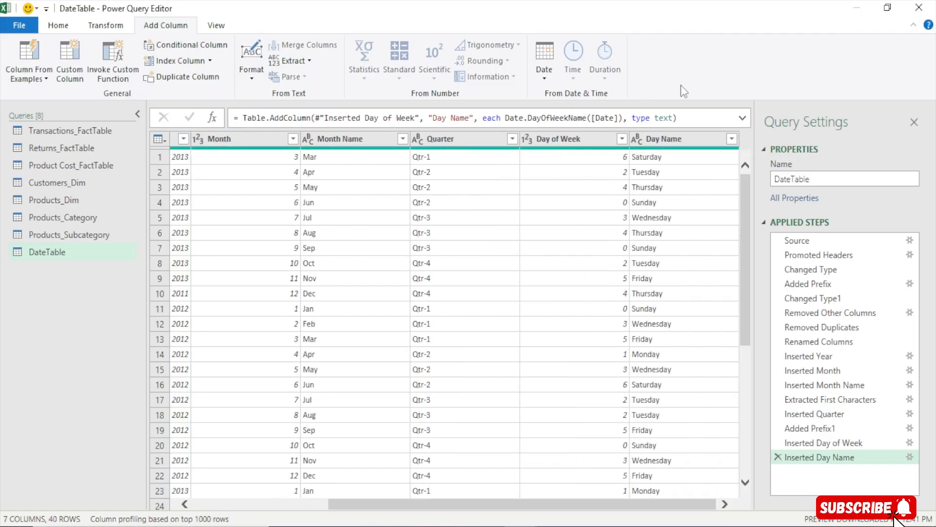
- Shorten the Day Name values in place by extracting their first 3 characters
left_click(672, 138)
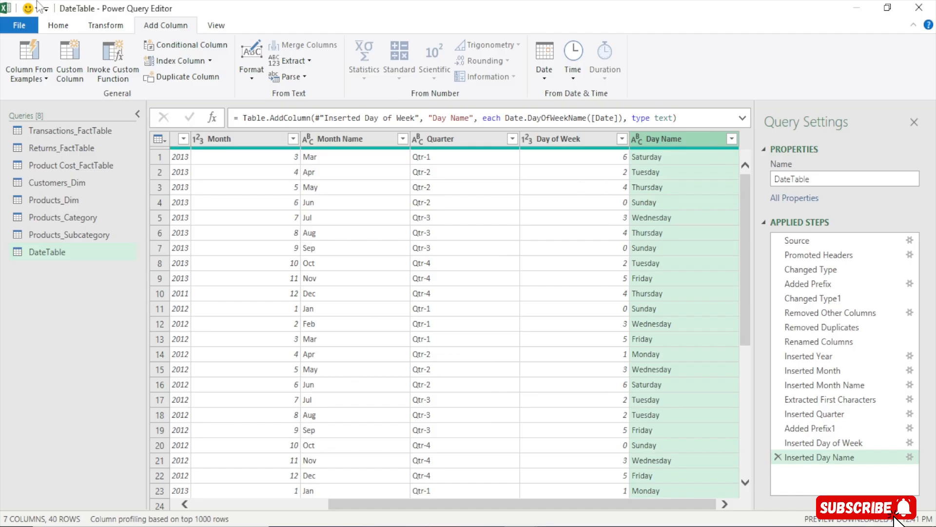
left_click(107, 27)
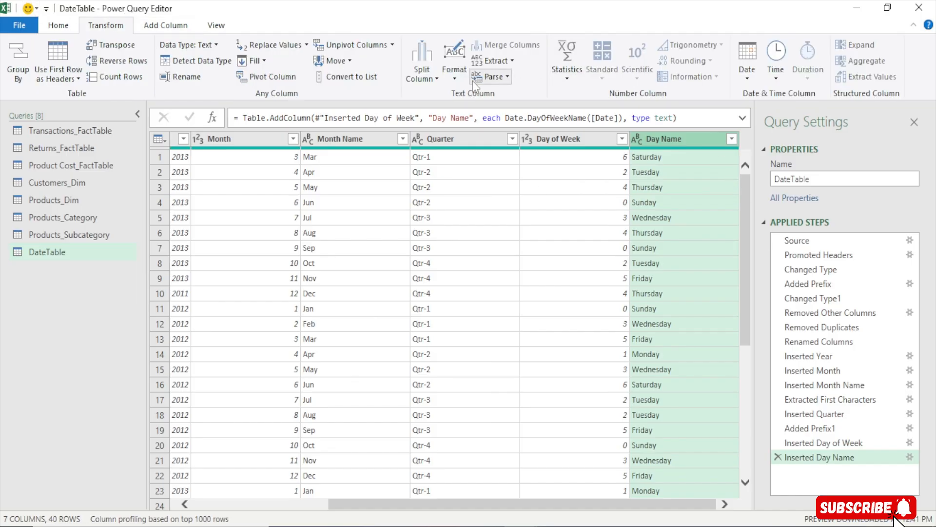
left_click(495, 62)
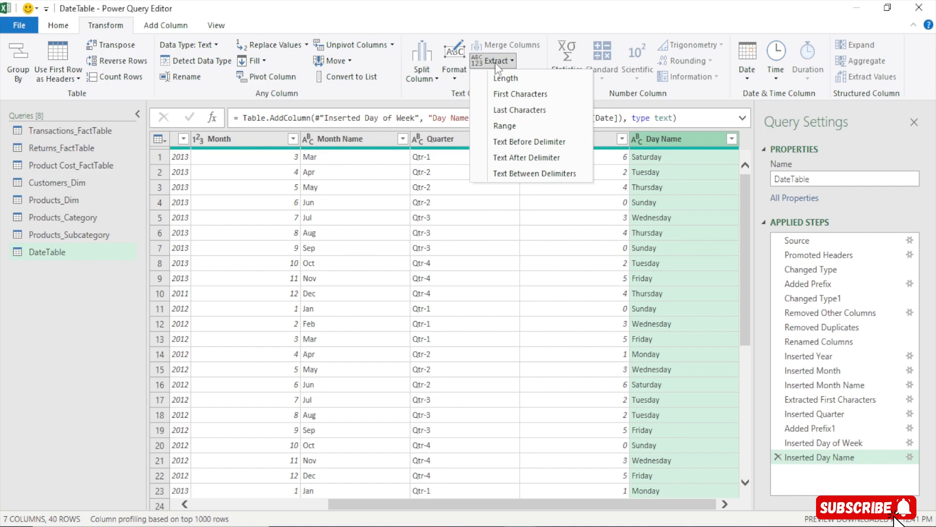
left_click(506, 92)
type("3")
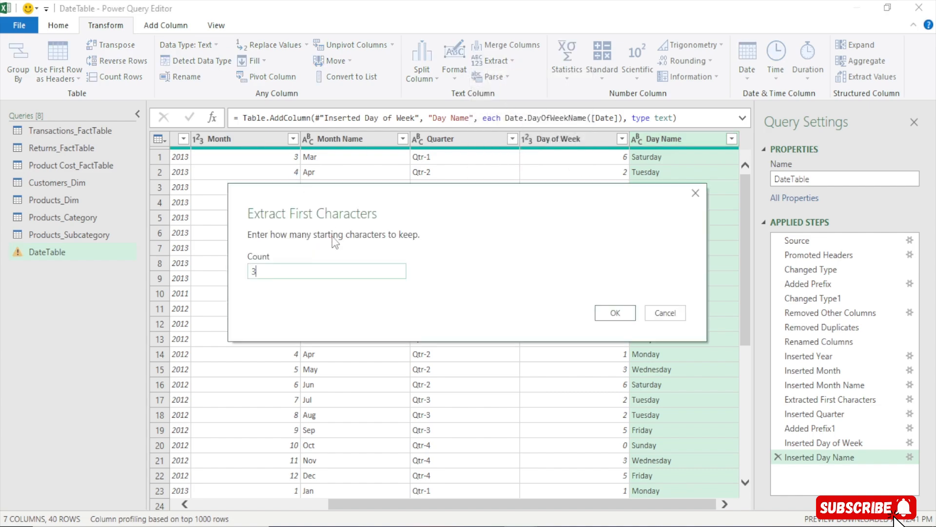
left_click(612, 315)
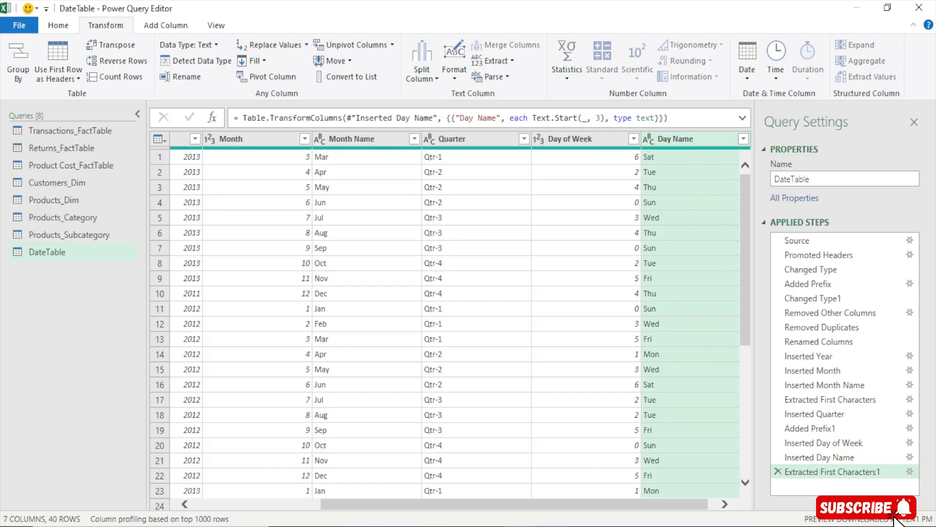
left_click_drag(563, 498, 414, 507)
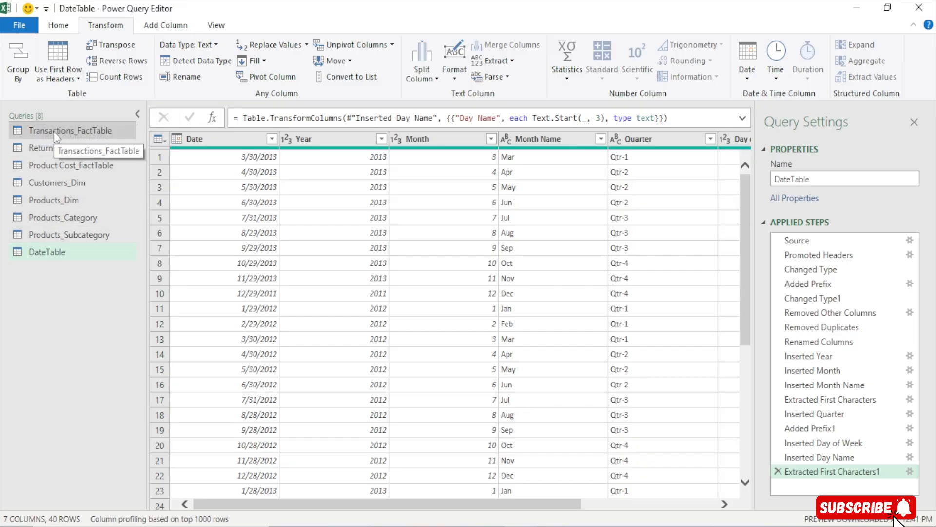
- Close Power Query and load all queries to Excel as connections only, adding the data to the data model
left_click(60, 26)
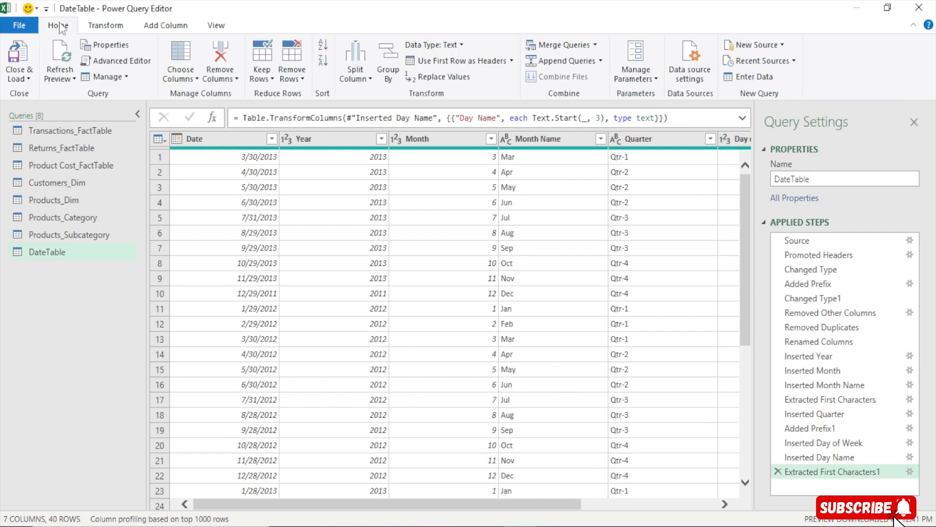
left_click(28, 79)
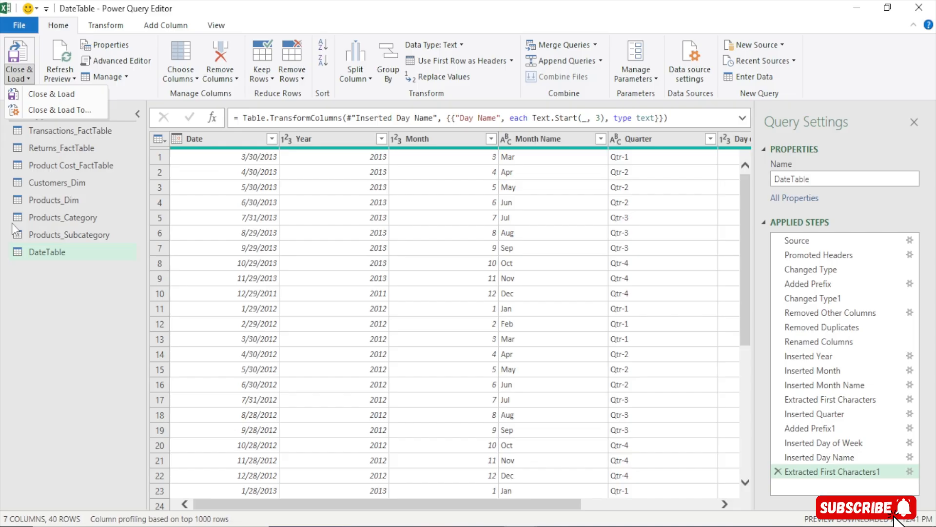
left_click(56, 110)
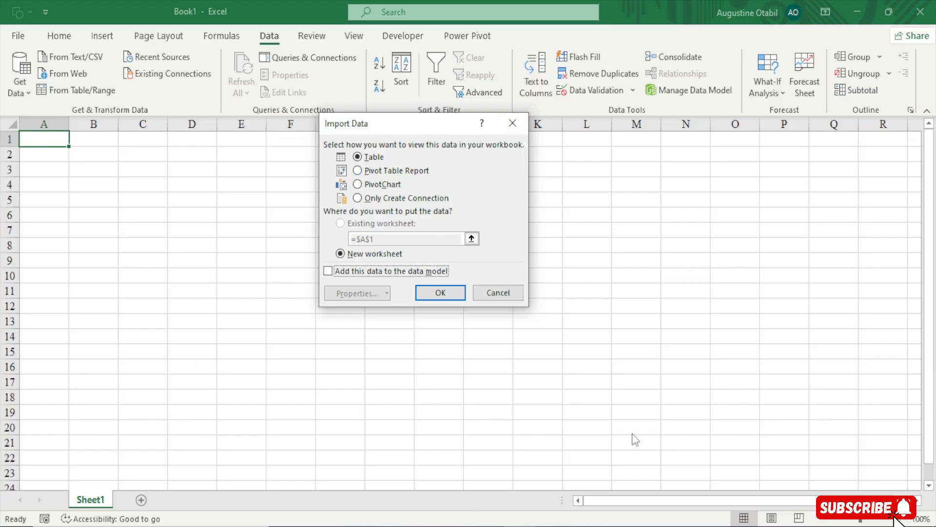
left_click(358, 198)
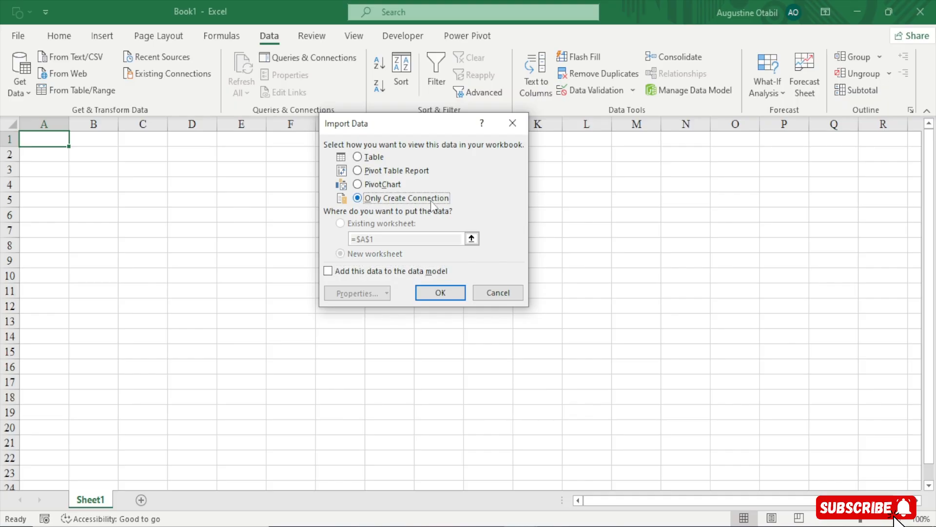
left_click(333, 271)
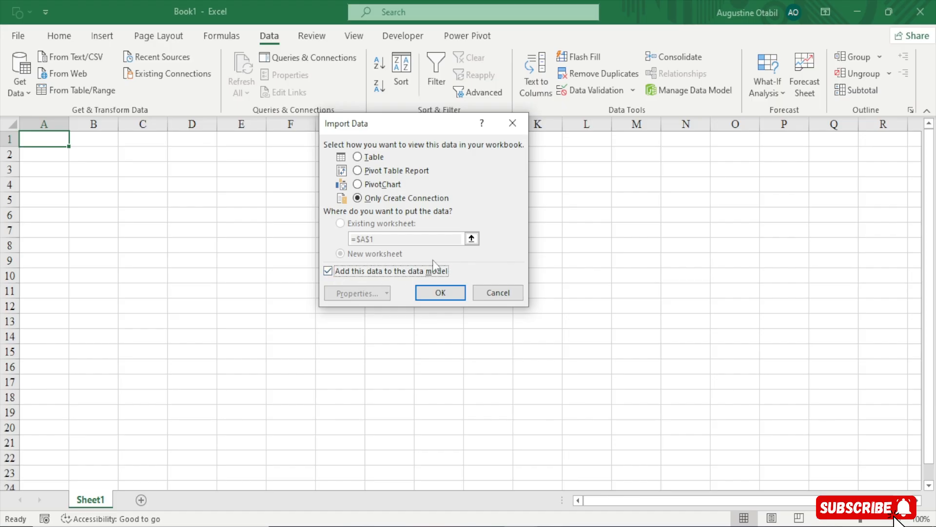
left_click(440, 293)
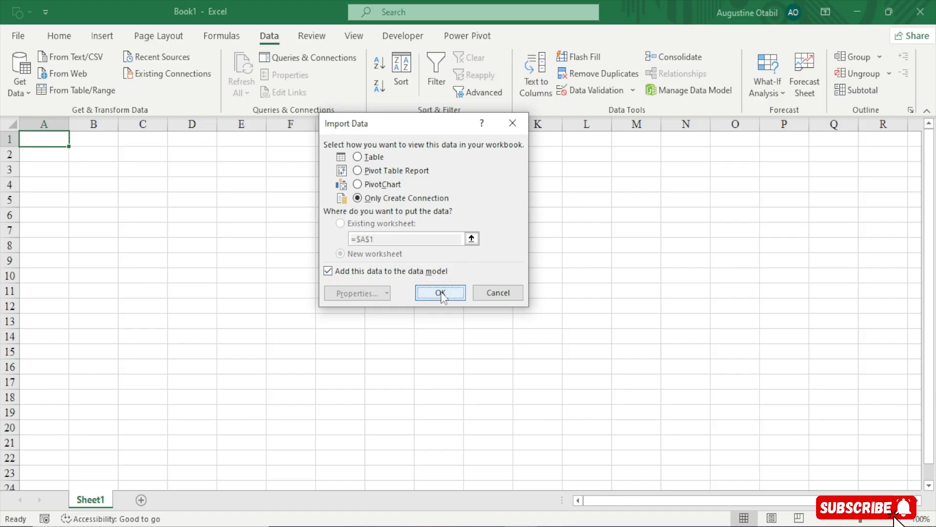
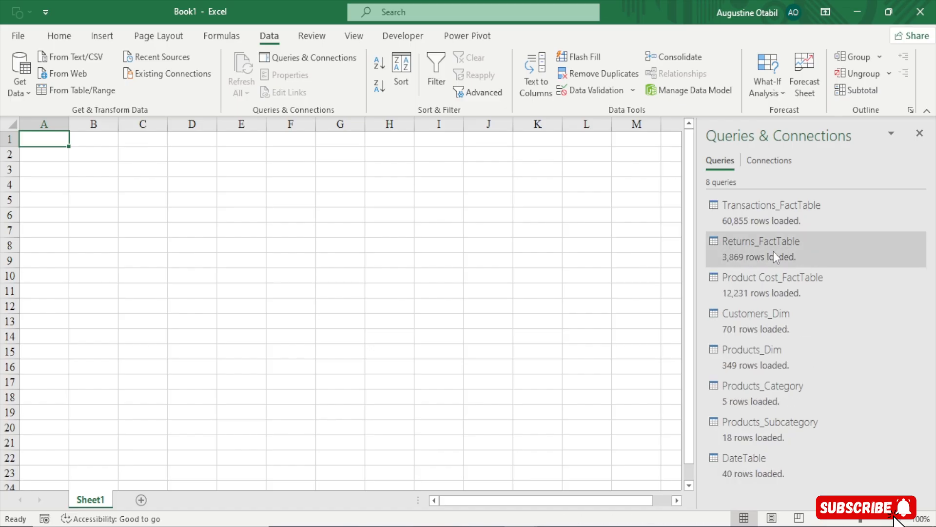
mouse_move(729, 229)
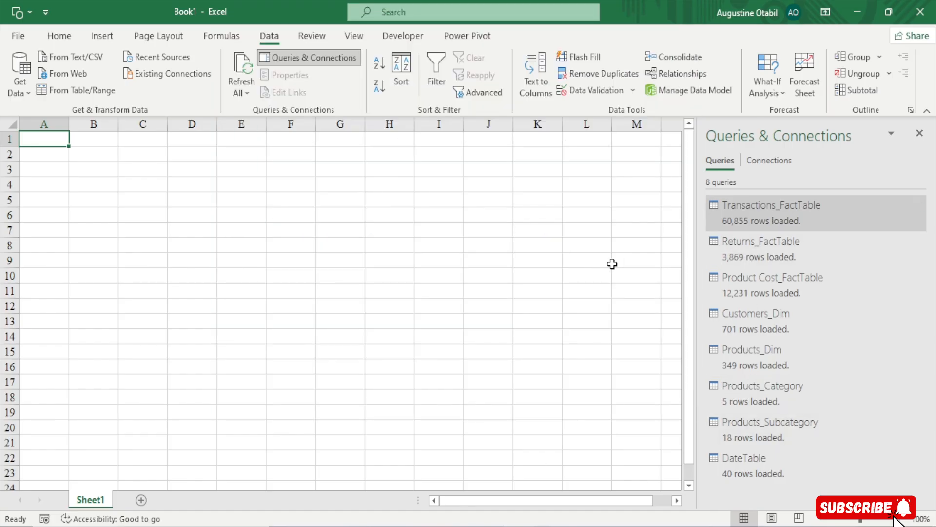
- Preview the Transactions_FactTable and Returns_FactTable query details and close the Queries & Connections pane
mouse_move(765, 208)
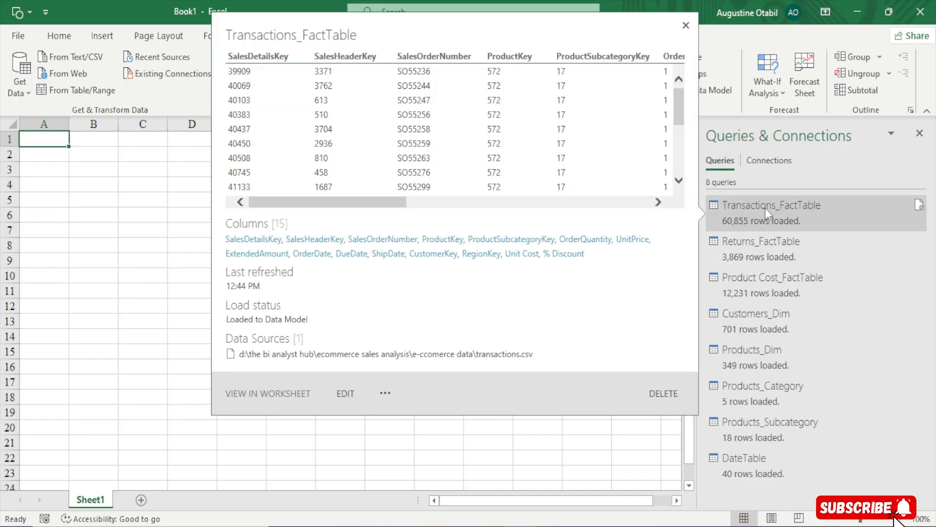
mouse_move(756, 246)
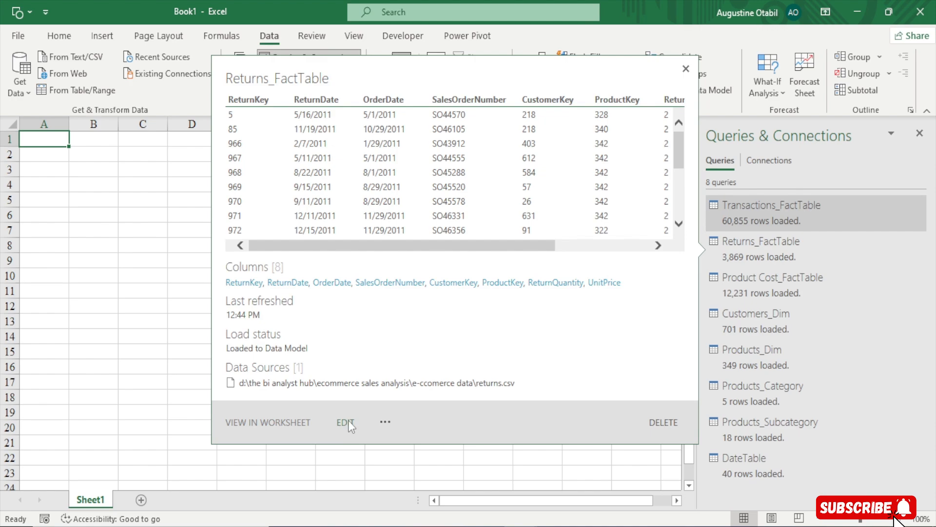
left_click(194, 243)
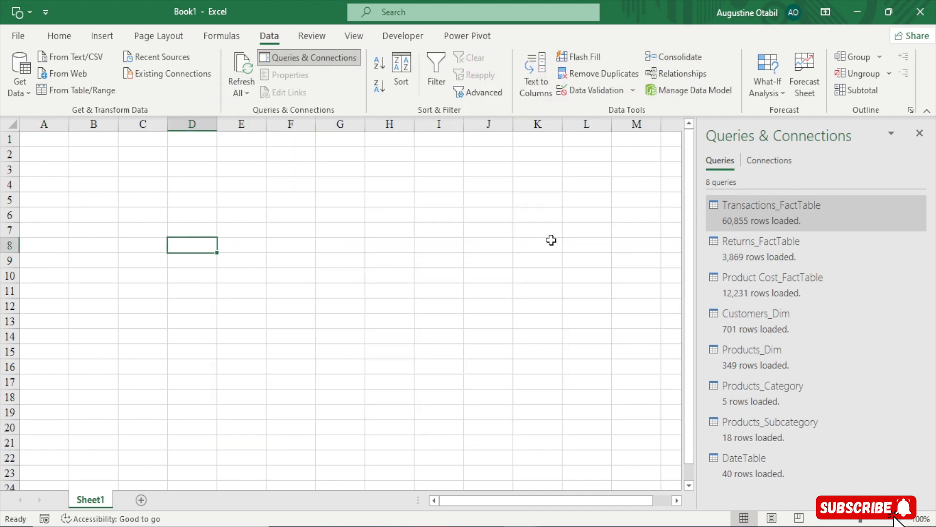
left_click(920, 132)
left_click(920, 133)
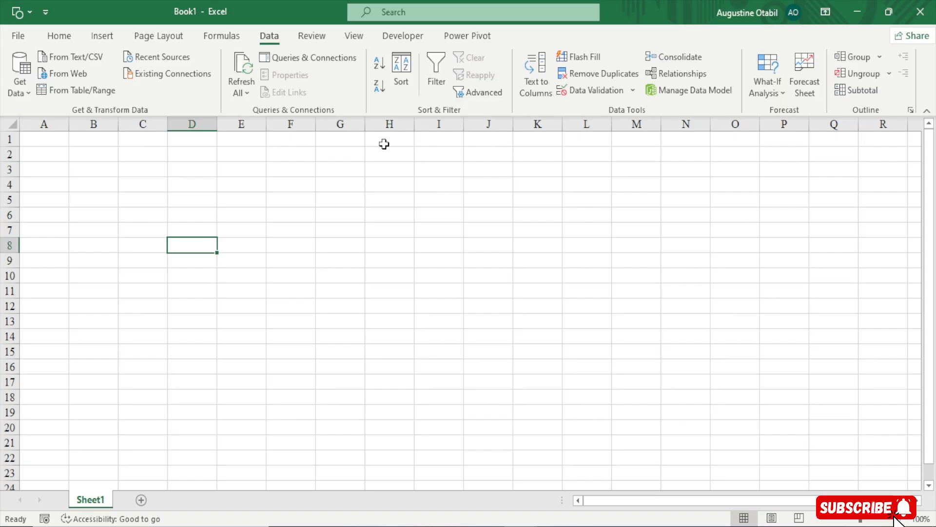
- Open the workbook's data model in the Power Pivot window
left_click(461, 40)
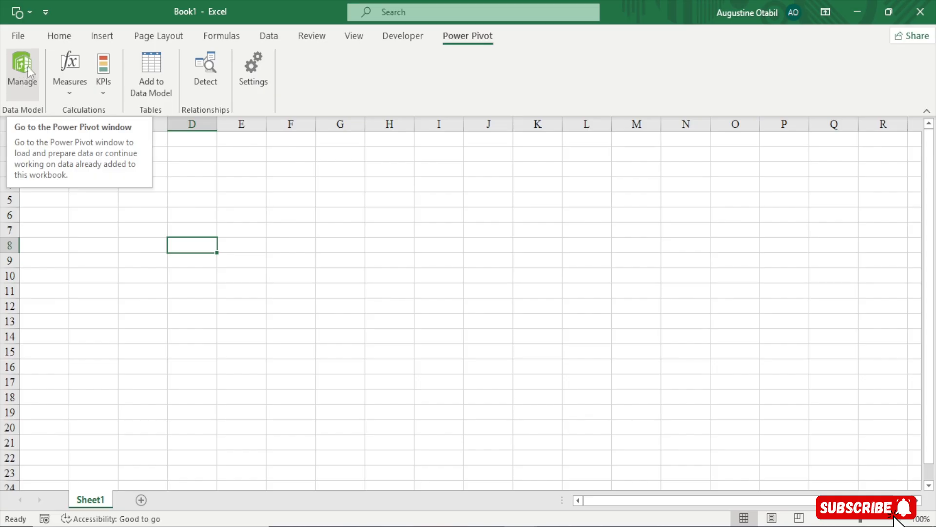
left_click(268, 38)
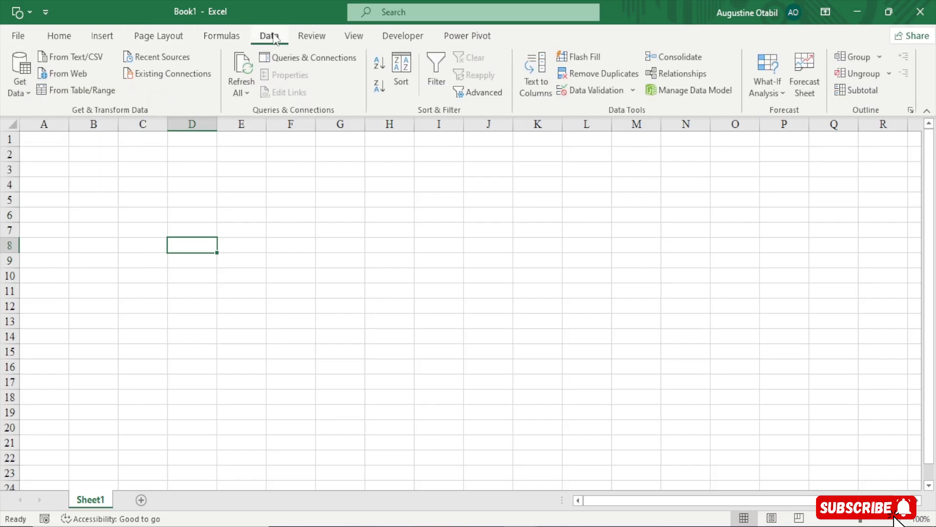
left_click(692, 92)
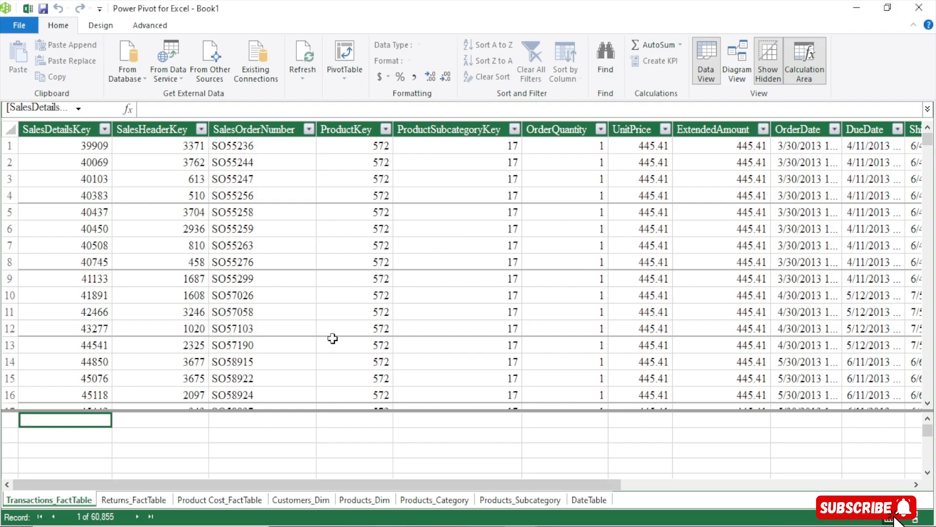
- Review the fact, dimension and date tables in the data model, ending on Transactions_FactTable
left_click(139, 501)
left_click(220, 501)
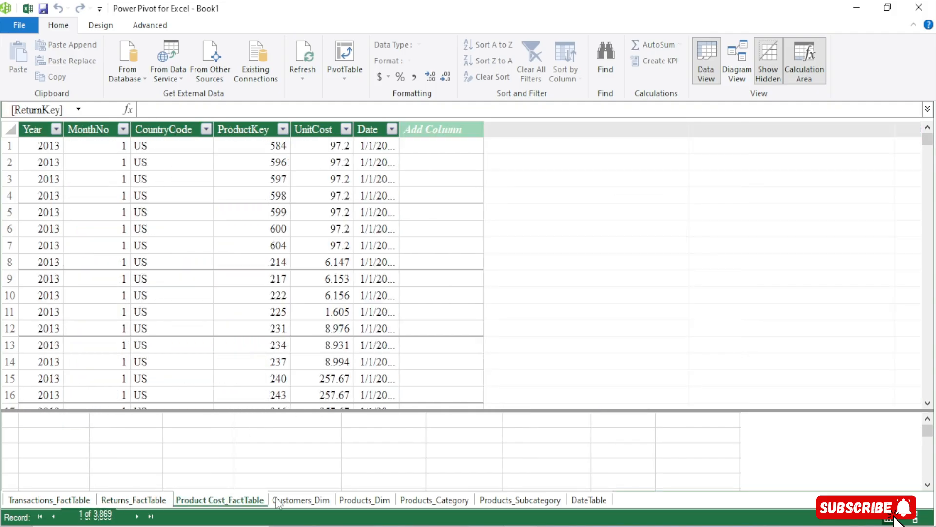
left_click(301, 501)
left_click(365, 500)
left_click(408, 501)
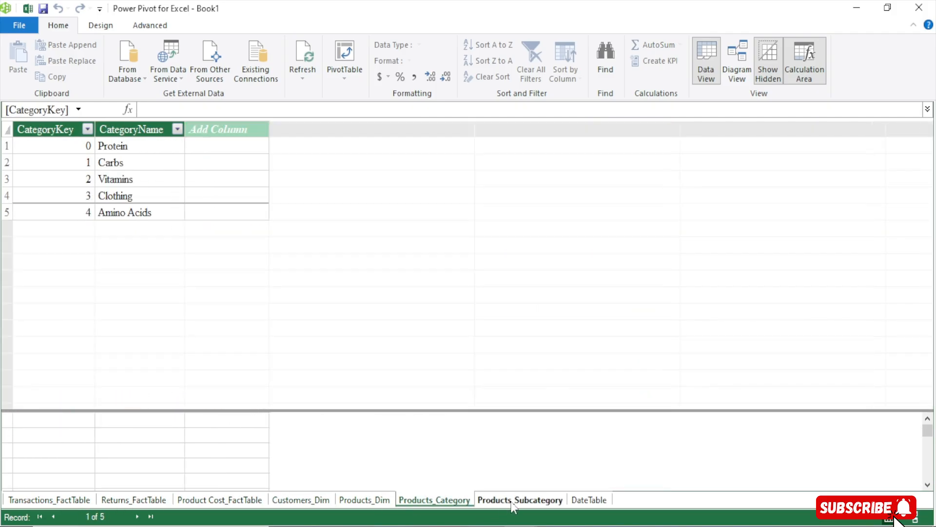
left_click(520, 500)
left_click(589, 500)
left_click(443, 502)
left_click(359, 503)
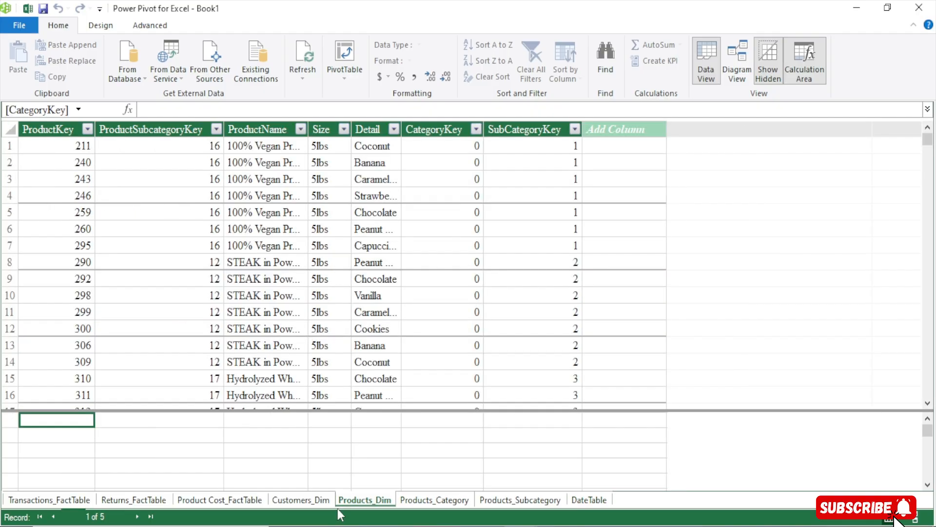
left_click(289, 495)
left_click(217, 501)
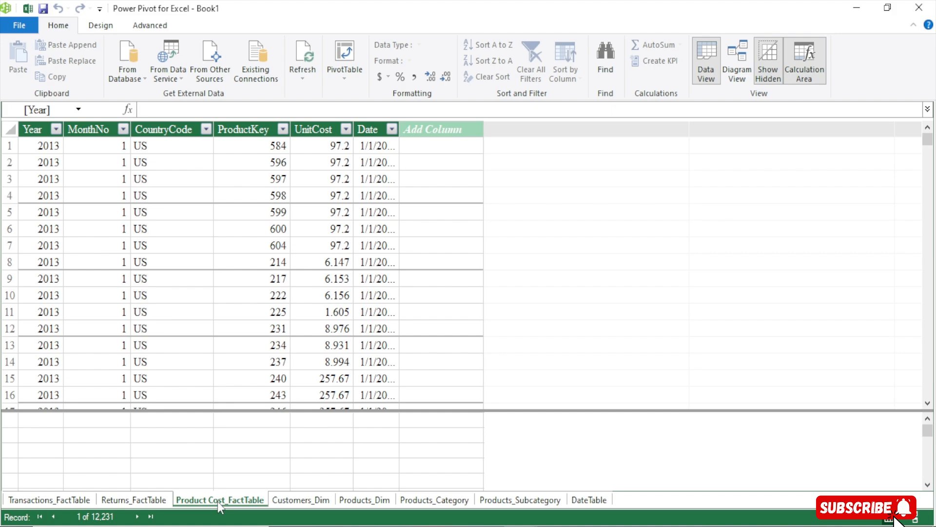
left_click(131, 504)
left_click(62, 502)
left_click(210, 500)
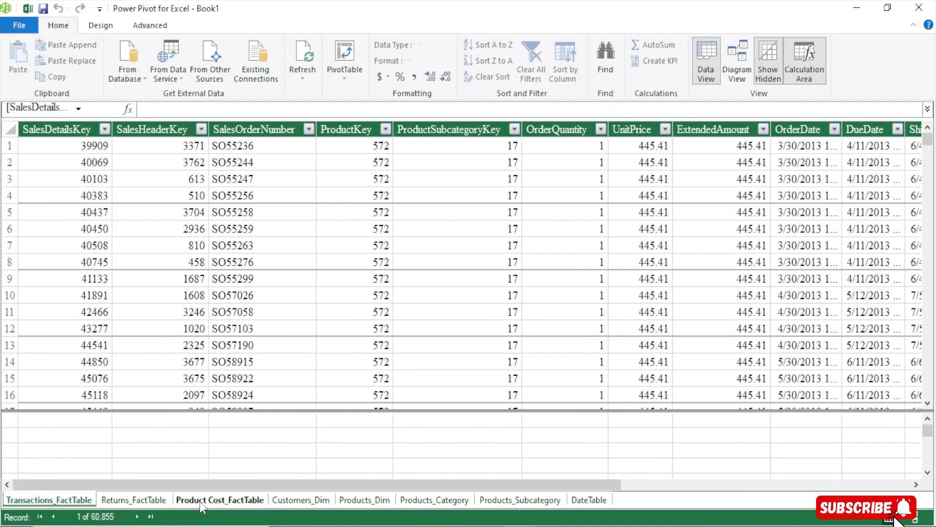
left_click(299, 504)
left_click(350, 504)
left_click(134, 502)
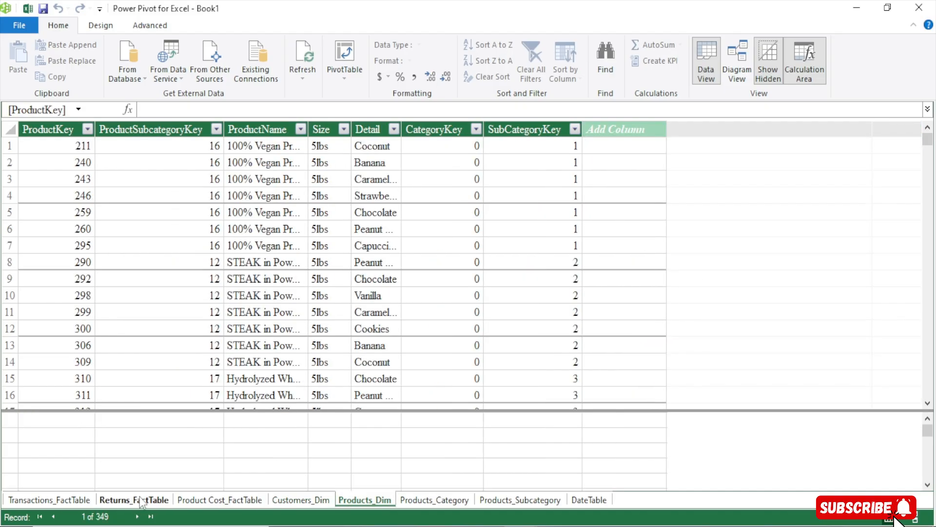
left_click(46, 502)
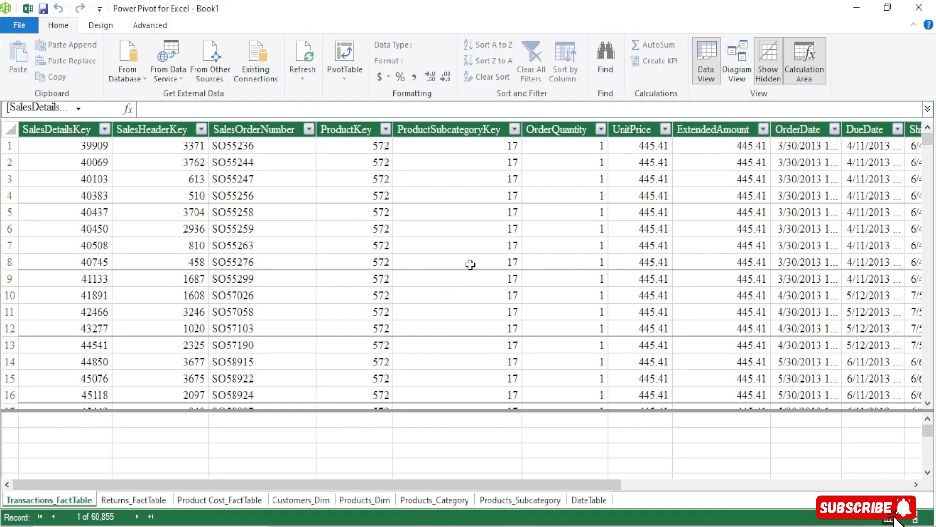
- Show the model as a diagram and line up Product Cost_FactTable, Transactions_FactTable and Returns_FactTable in a lower row
left_click(740, 62)
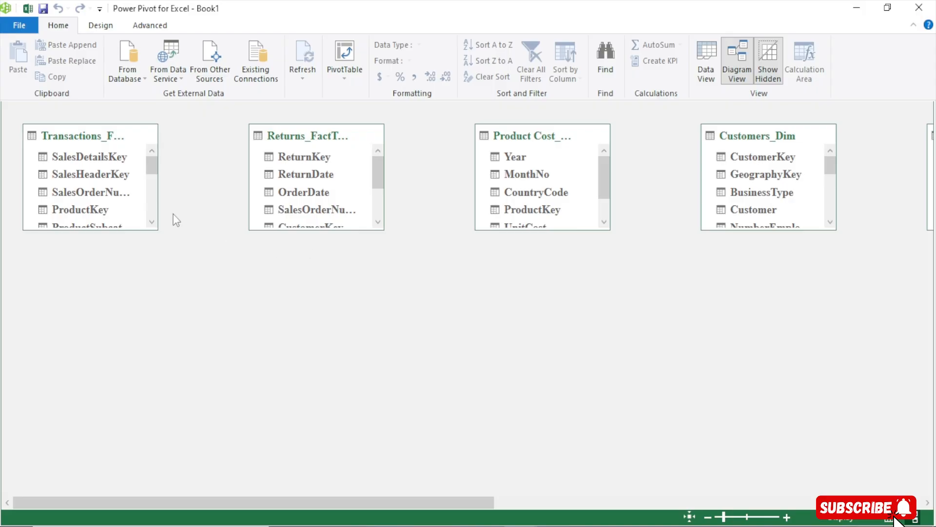
mouse_move(162, 192)
left_mouse_down()
mouse_move(184, 190)
mouse_move(163, 191)
left_mouse_up()
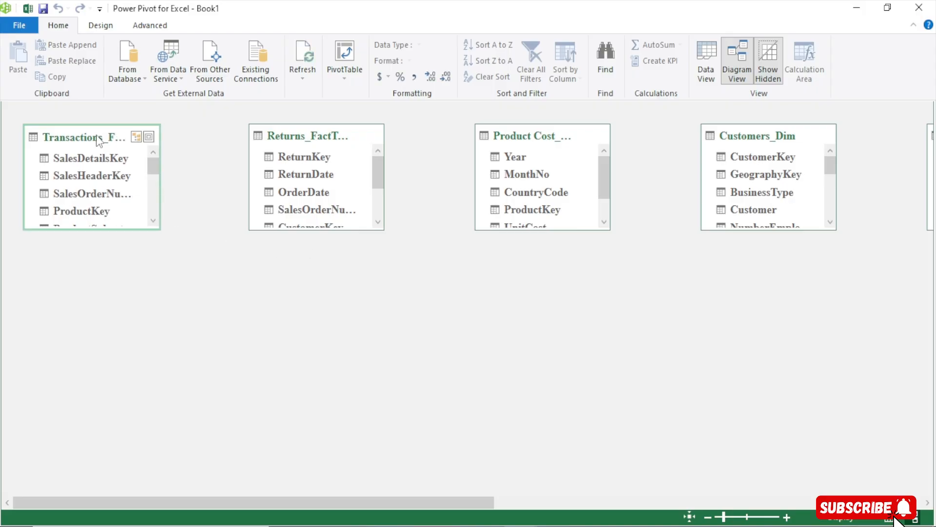
left_click_drag(98, 141, 482, 341)
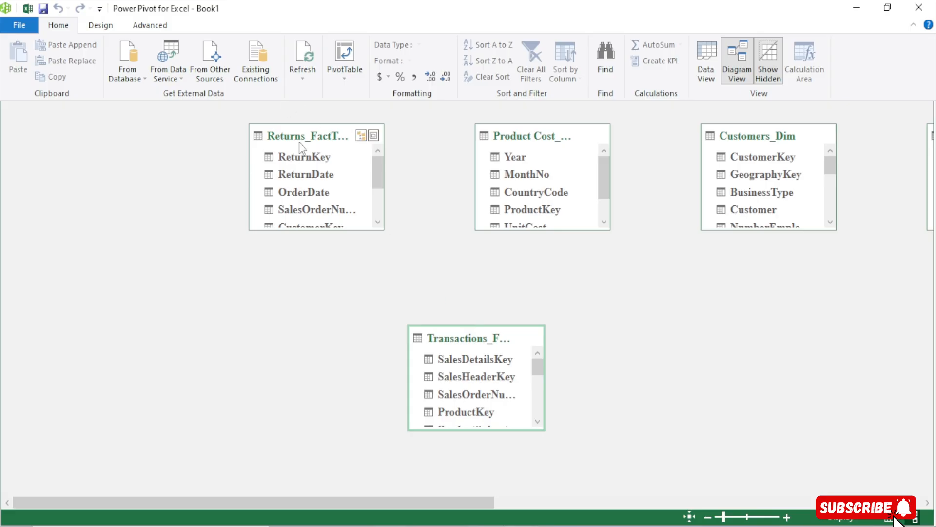
left_click_drag(296, 131, 617, 340)
left_click_drag(489, 342, 399, 350)
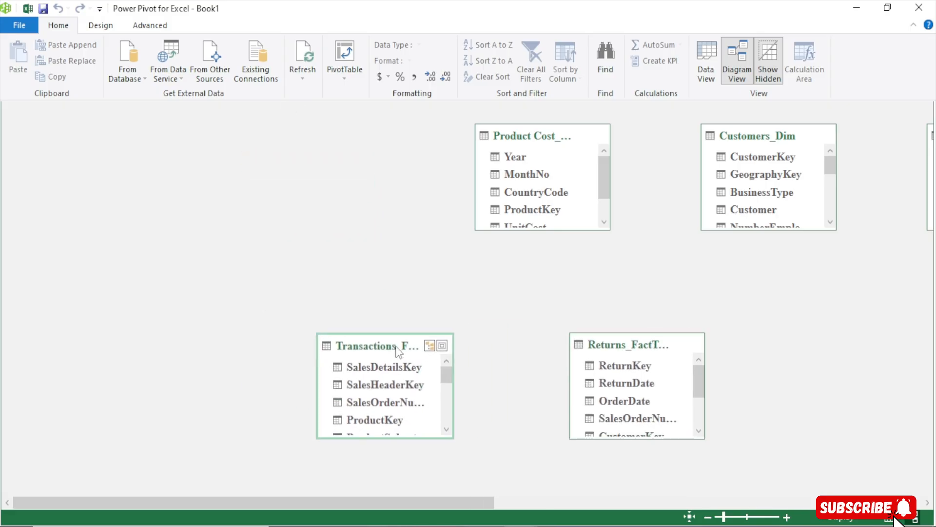
left_click_drag(607, 343, 548, 338)
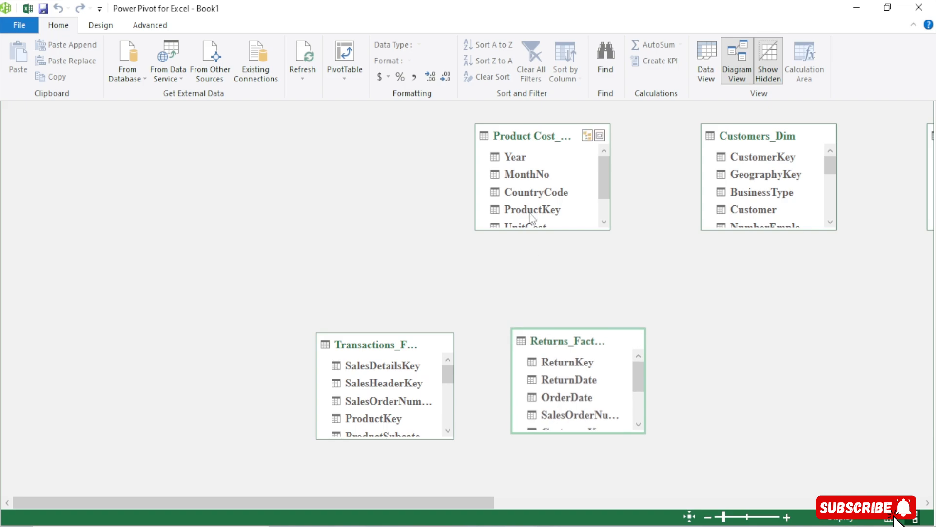
left_click_drag(530, 140, 174, 350)
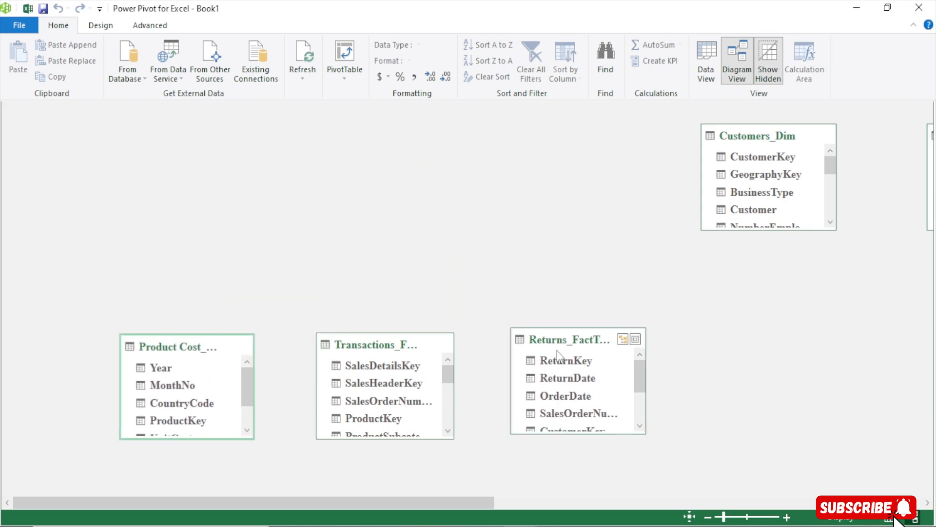
left_click_drag(563, 344, 617, 348)
left_click_drag(404, 344, 439, 341)
left_click_drag(209, 346, 241, 347)
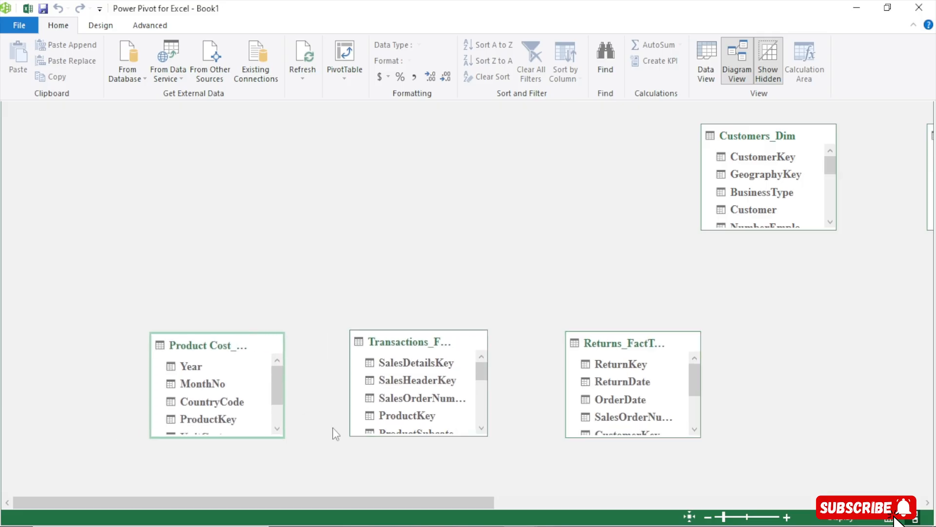
- Bring Customers_Dim, Products_Dim, Products_Category, Products_Subcategory and DateTable closer together in a row above the fact tables
left_click_drag(426, 501, 581, 507)
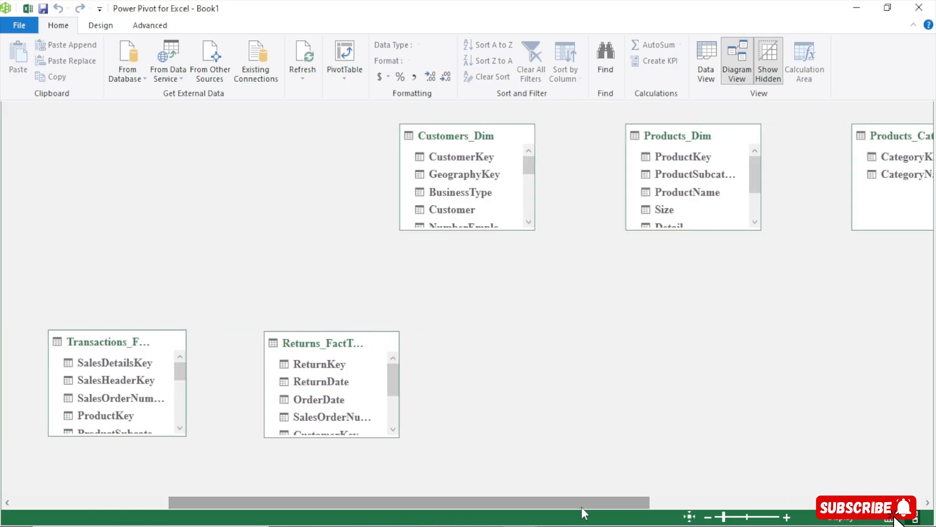
left_click(445, 138)
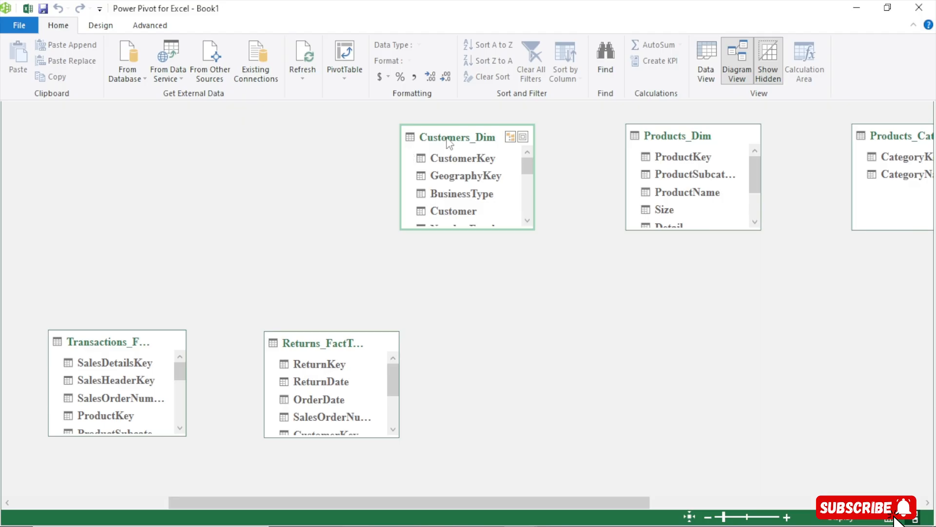
left_click_drag(449, 143, 4, 143)
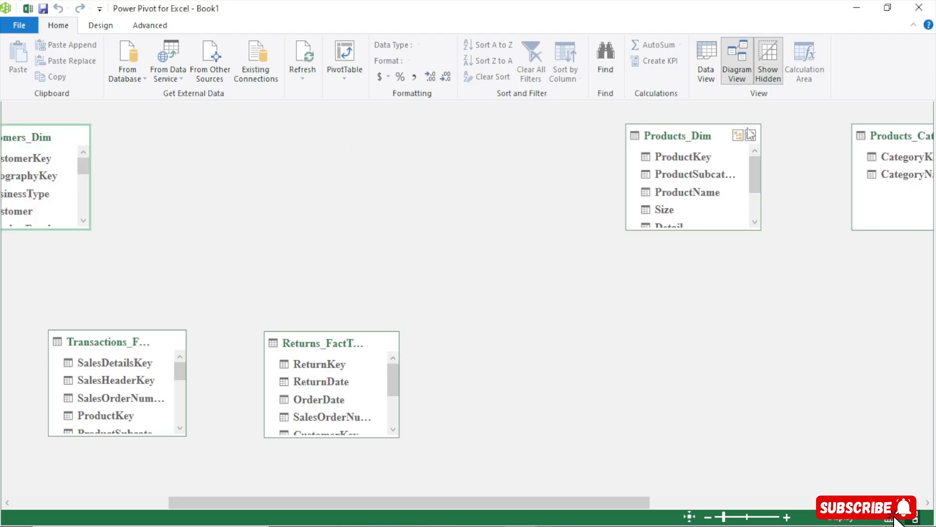
left_click_drag(676, 143, 176, 144)
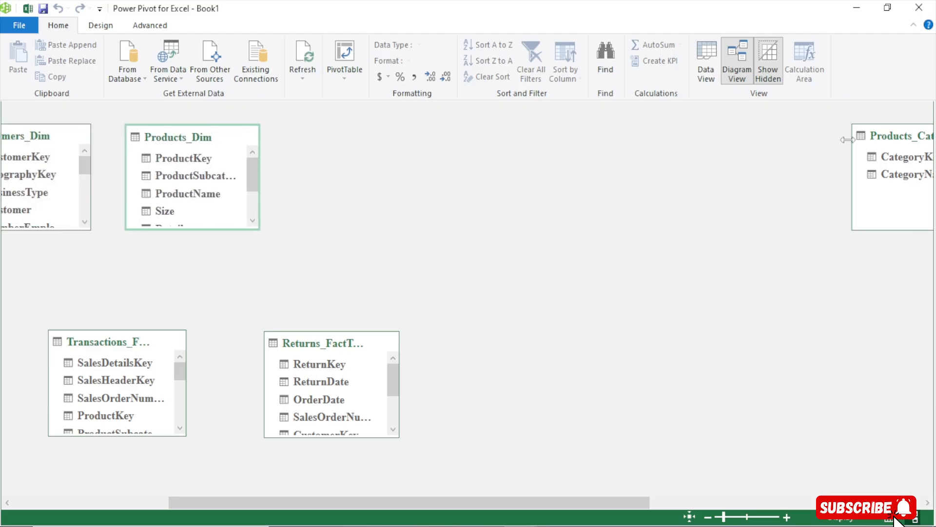
left_click_drag(906, 144, 375, 146)
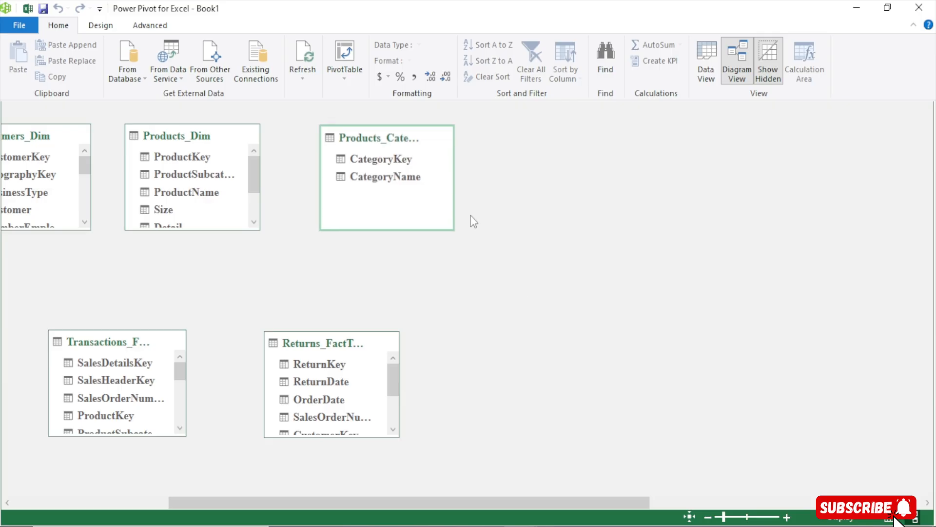
left_click_drag(628, 499, 900, 502)
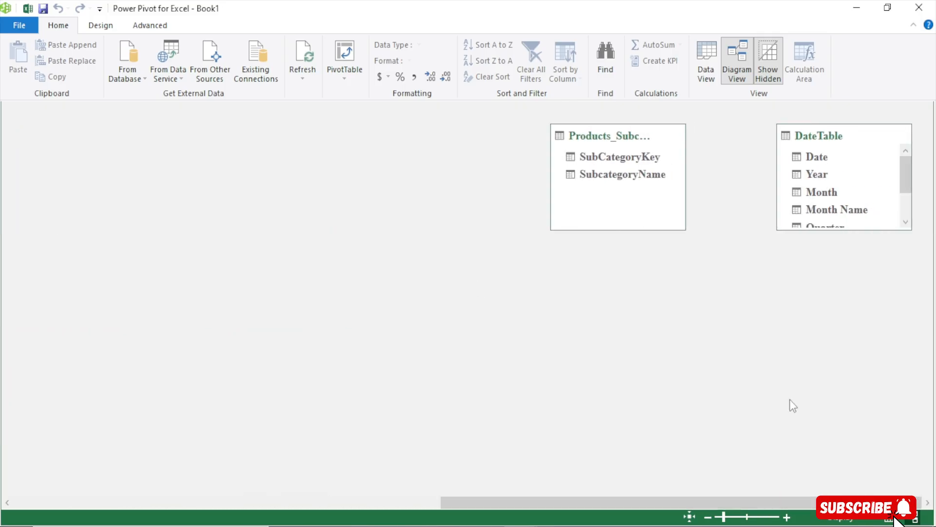
left_click_drag(606, 138, 96, 139)
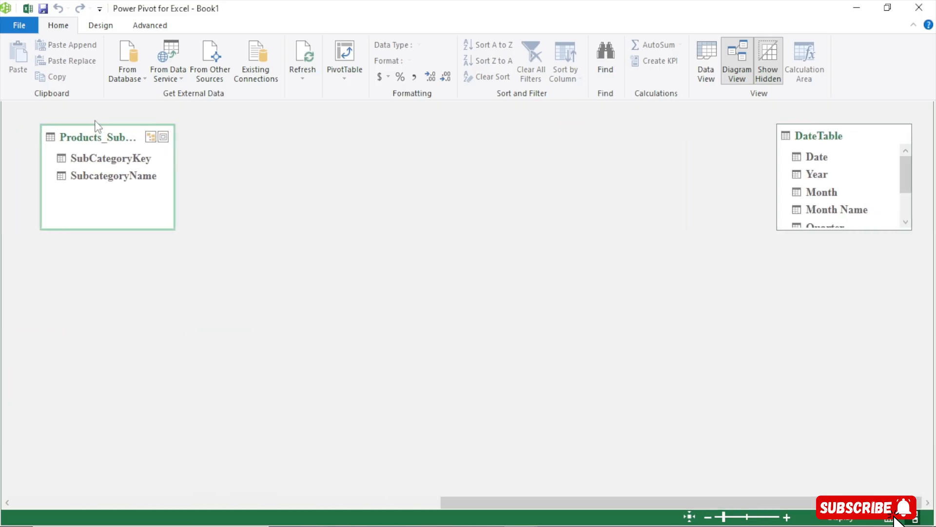
left_click_drag(817, 132, 158, 149)
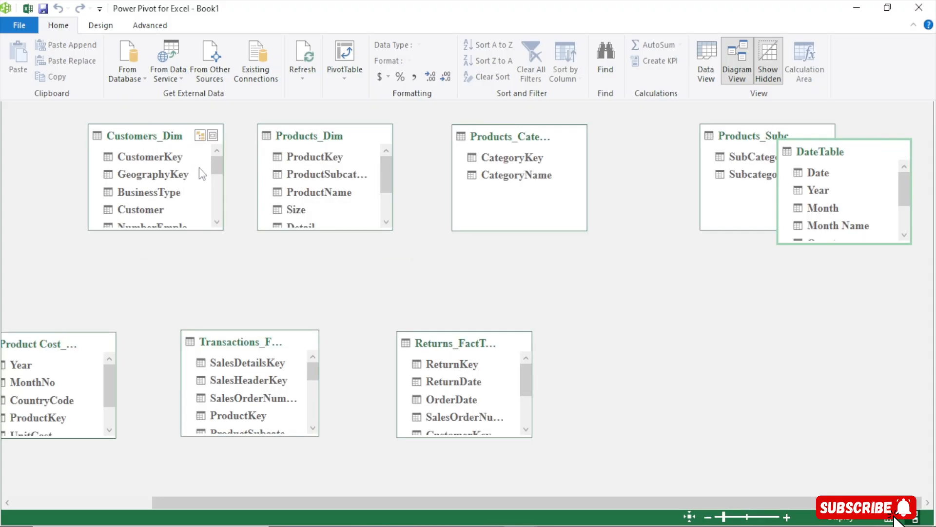
- Reorder the upper row as Customers_Dim, DateTable, Products_Dim and Products_Category, with Products_Category beside Products_Subcategory
left_click_drag(480, 501, 405, 502)
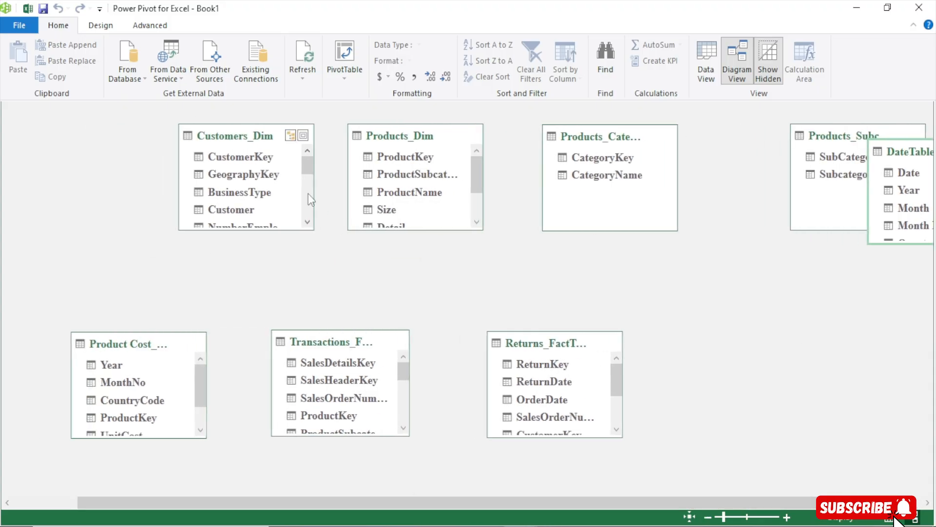
left_click_drag(420, 142, 825, 295)
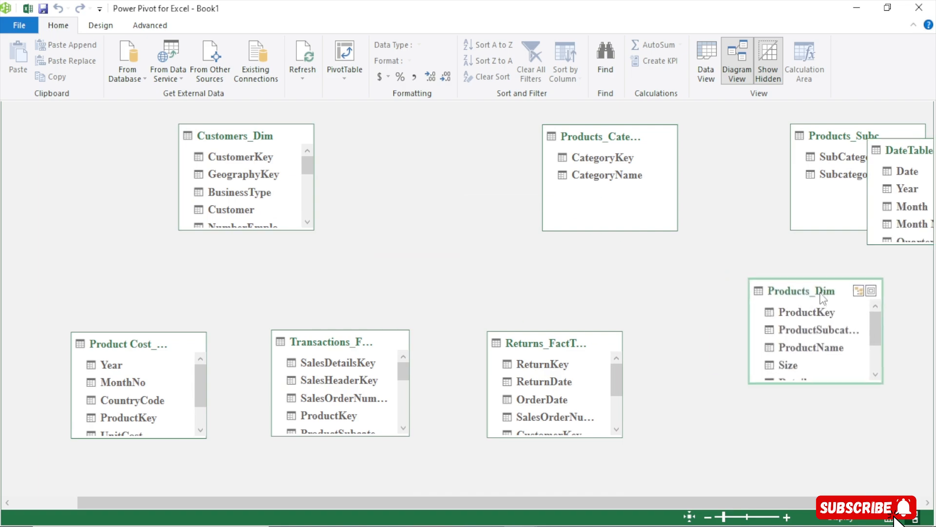
left_click_drag(906, 152, 373, 141)
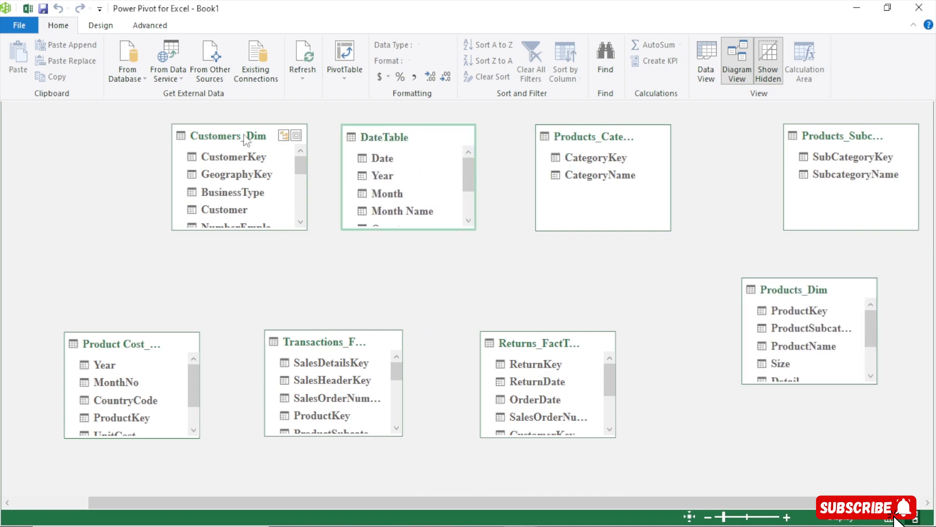
left_click_drag(232, 138, 190, 138)
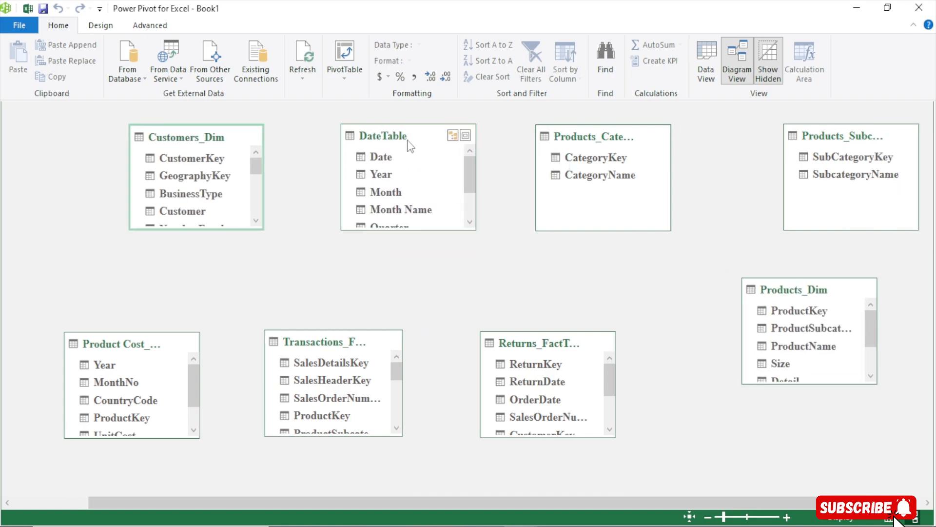
left_click_drag(408, 141, 374, 142)
left_click_drag(576, 140, 693, 142)
left_click_drag(769, 291, 507, 138)
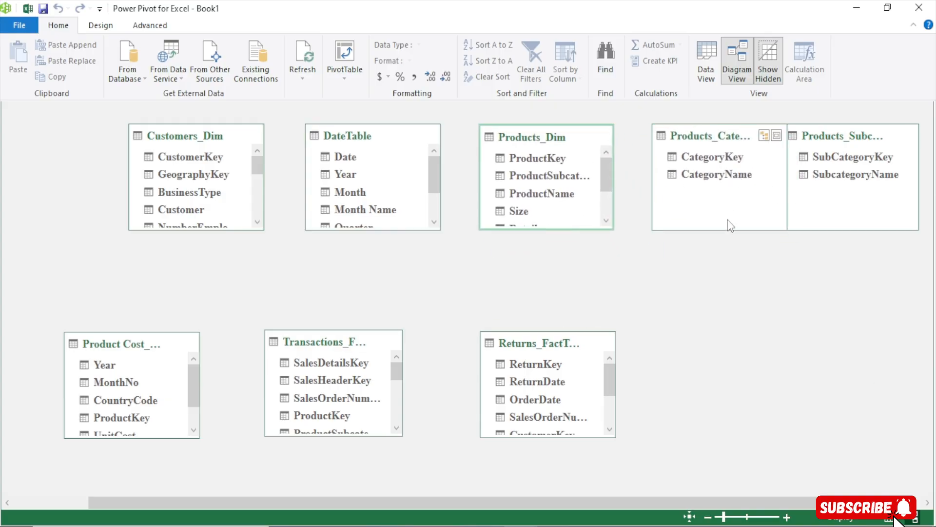
- Shorten the Products_Category and Products_Subcategory boxes and stack Products_Subcategory directly below Products_Category
left_click_drag(727, 229, 721, 197)
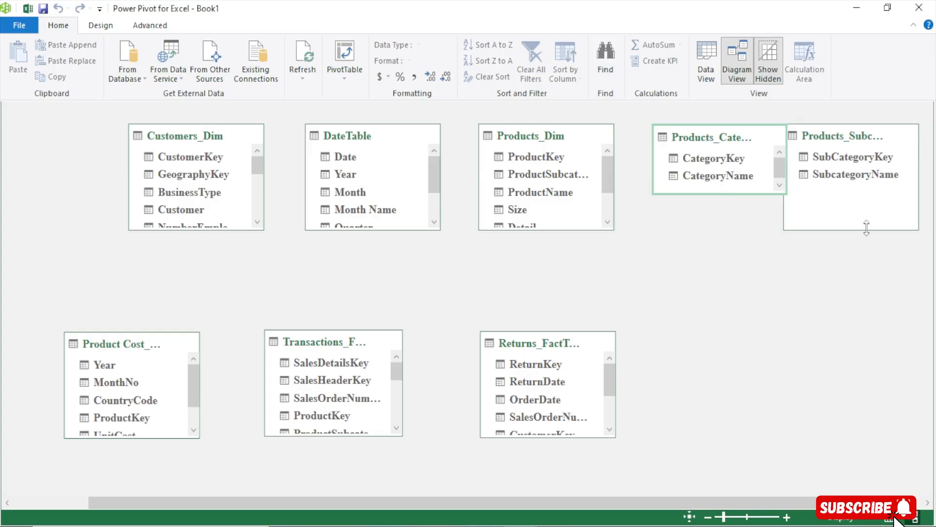
left_click_drag(867, 228, 875, 195)
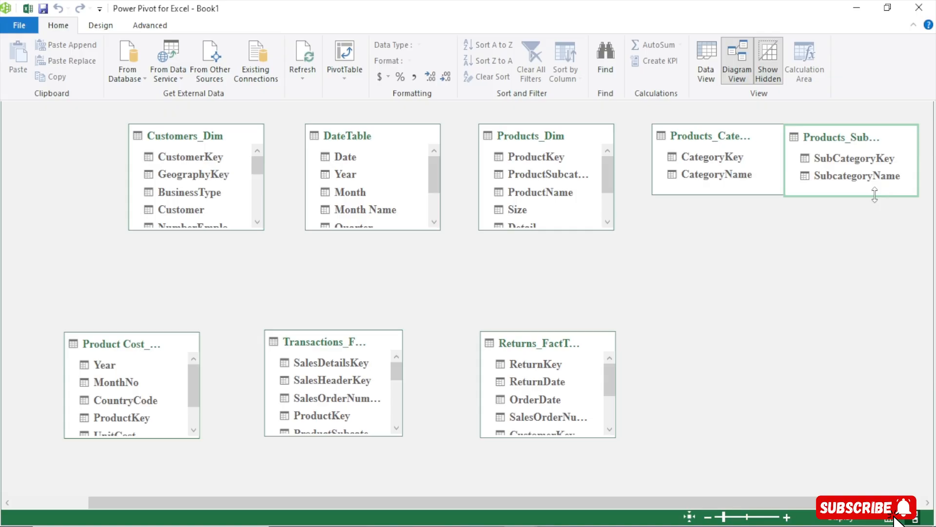
left_click_drag(838, 142, 706, 218)
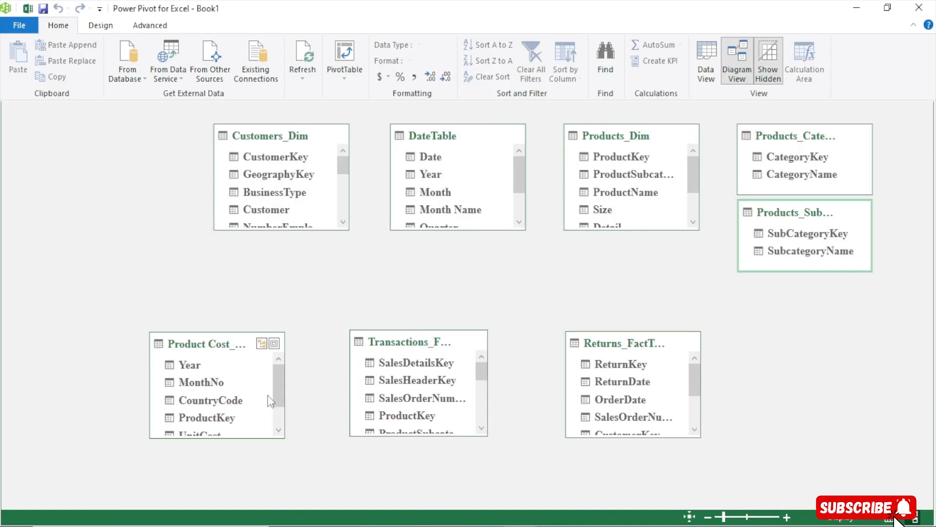
- Shift Product Cost_FactTable, Transactions_FactTable and Returns_FactTable slightly left and down within the lower row
left_click_drag(236, 352, 183, 357)
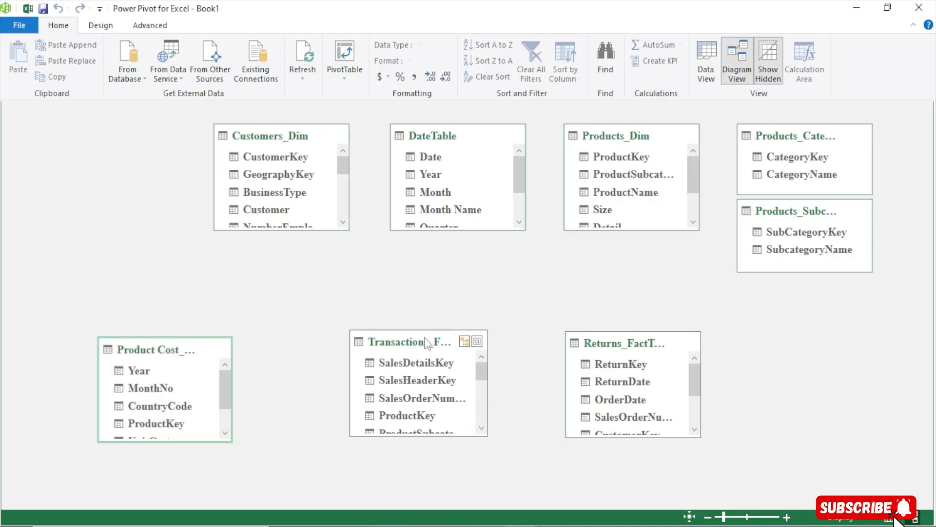
left_click_drag(425, 344, 383, 352)
left_click_drag(623, 350, 570, 361)
- Spread Customers_Dim, DateTable and Products_Dim leftward along the upper row and move the stacked category tables closer to them
left_click_drag(254, 143, 73, 140)
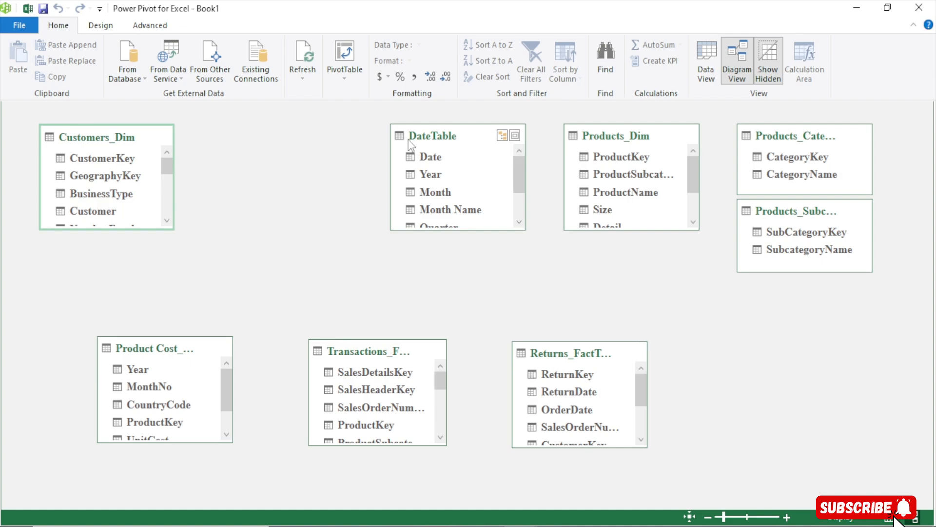
left_click(391, 141)
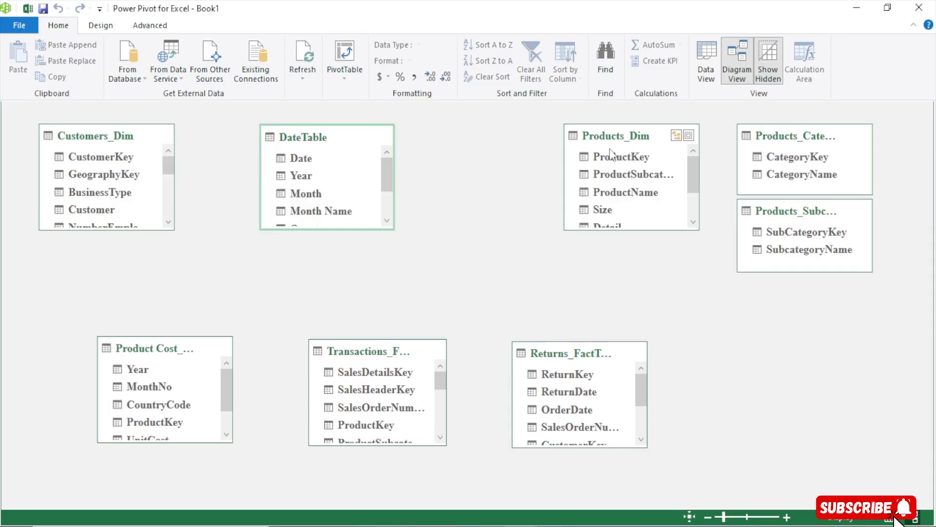
left_click_drag(603, 137, 503, 137)
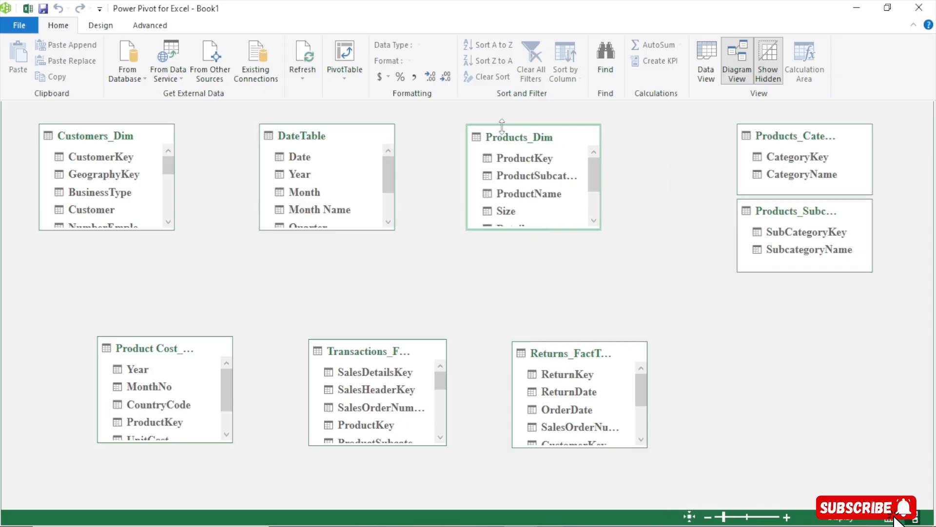
left_click_drag(768, 145, 721, 148)
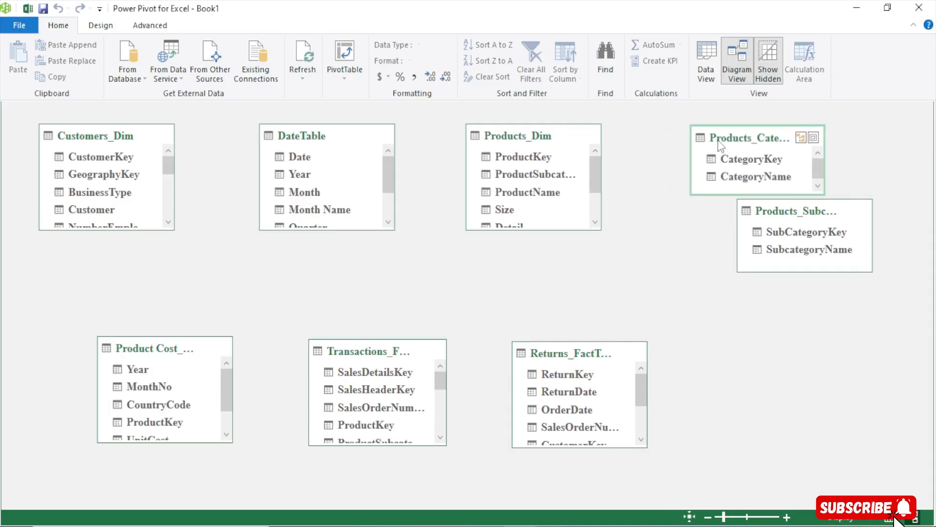
left_click_drag(739, 213, 733, 216)
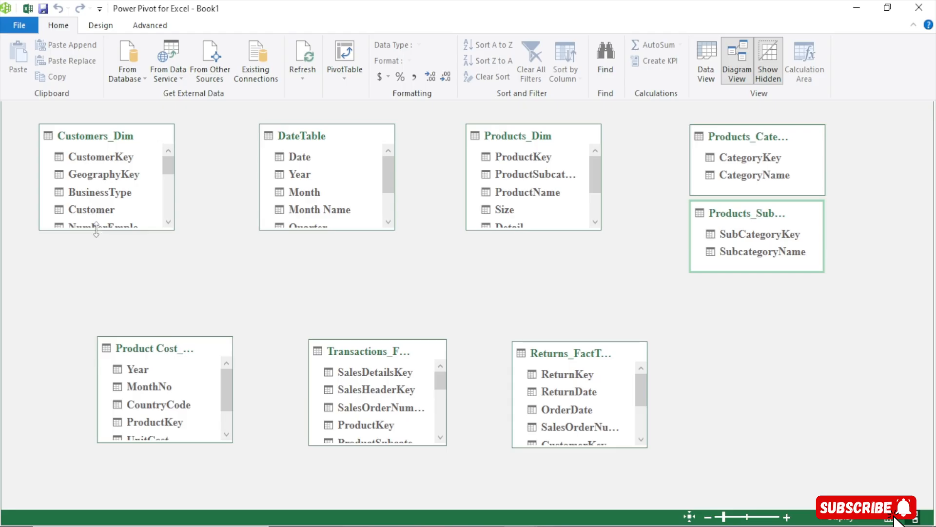
- Lengthen the Customers_Dim, DateTable and Products_Dim boxes to show about seven fields each
left_click_drag(95, 229, 96, 270)
left_click_drag(302, 228, 301, 273)
left_click_drag(511, 229, 503, 277)
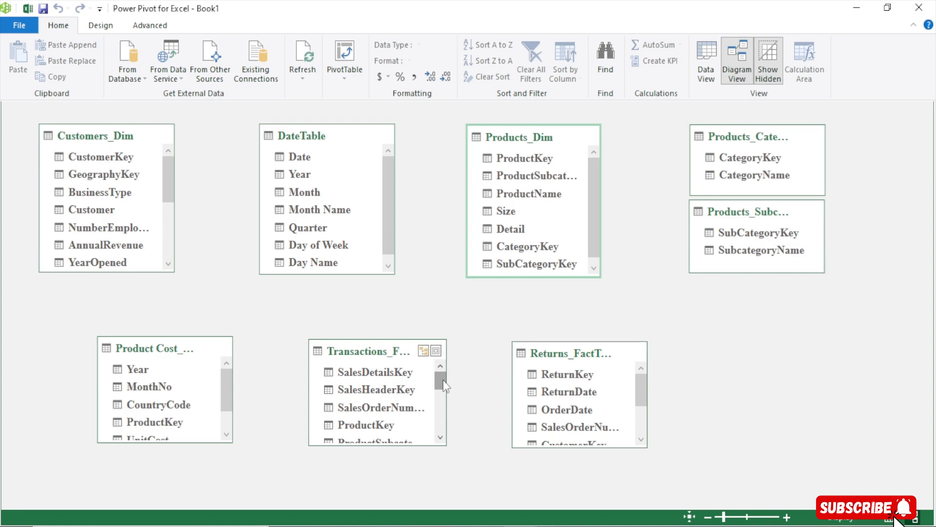
- Relate CustomerKey in Customers_Dim to CustomerKey in Transactions_FactTable, and shift Product Cost_FactTable a little left and down
left_click_drag(443, 380, 440, 426)
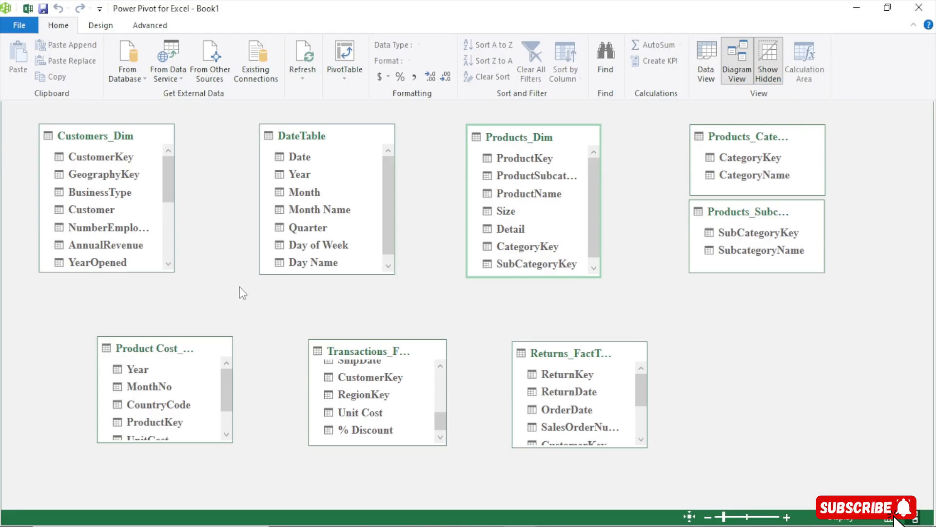
left_click(97, 157)
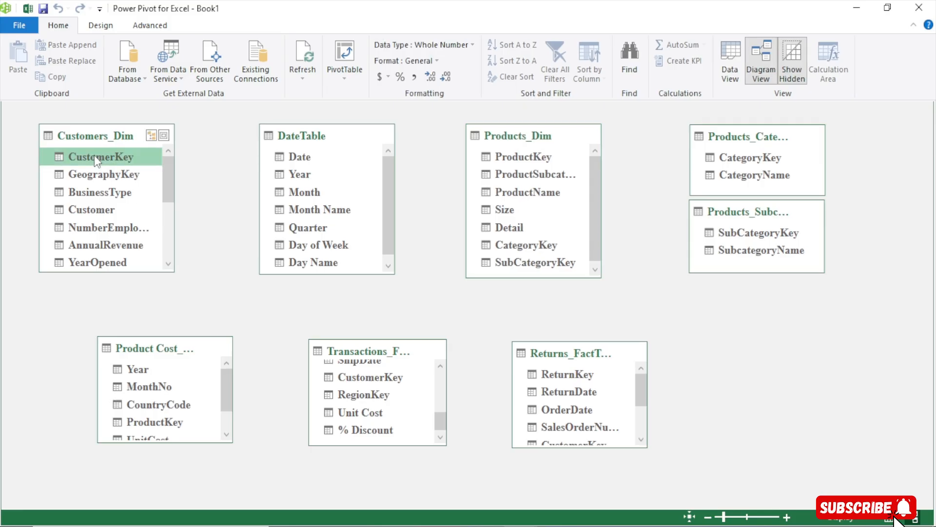
mouse_move(365, 365)
left_mouse_down()
mouse_move(378, 385)
mouse_move(373, 380)
left_mouse_up()
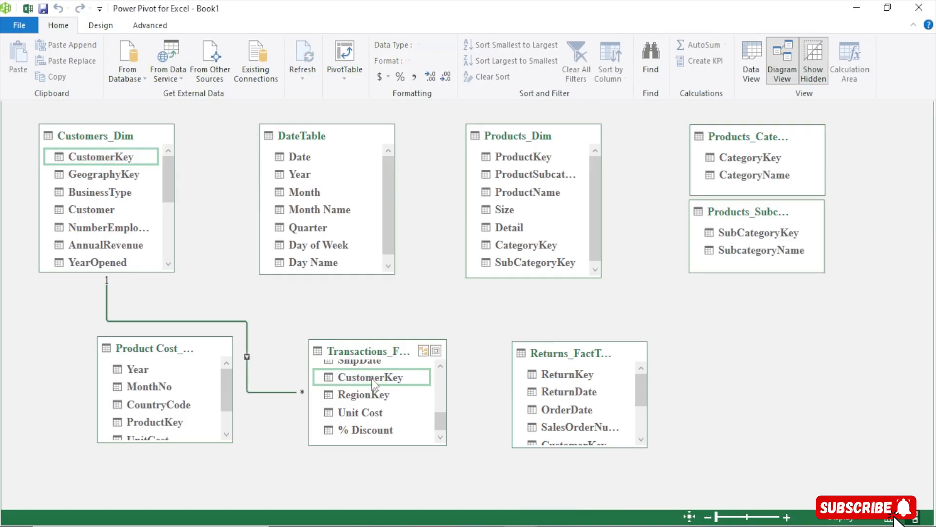
left_click(150, 345)
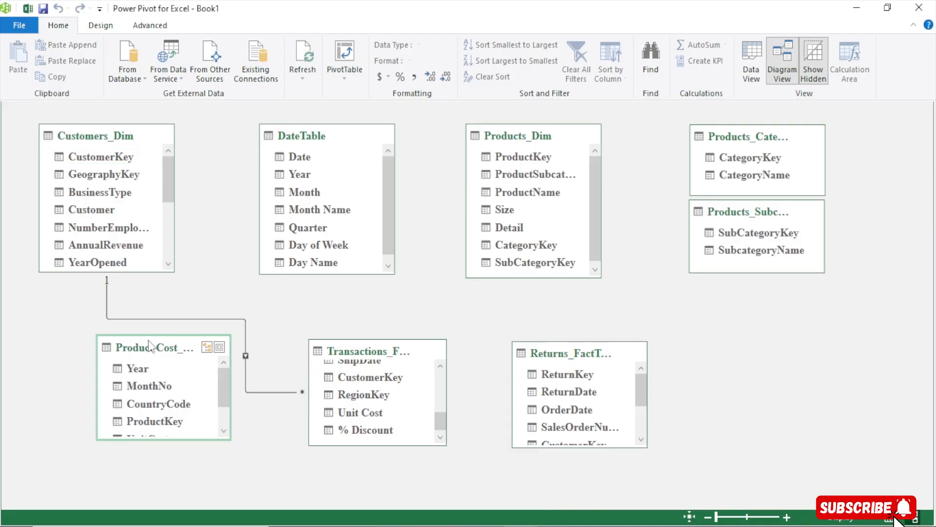
left_click_drag(149, 342, 130, 349)
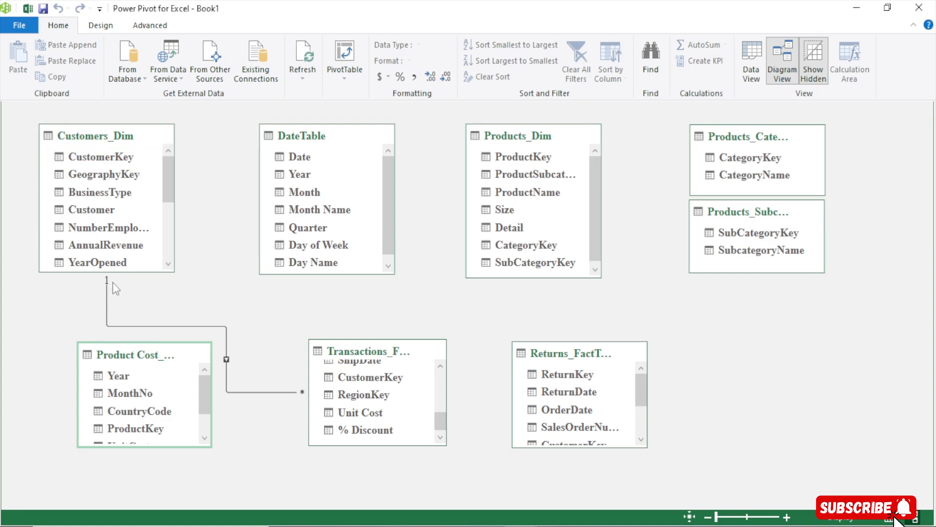
- Relate CustomerKey in Customers_Dim to CustomerKey in Returns_FactTable
mouse_move(104, 282)
left_click(109, 327)
left_click_drag(644, 390, 643, 405)
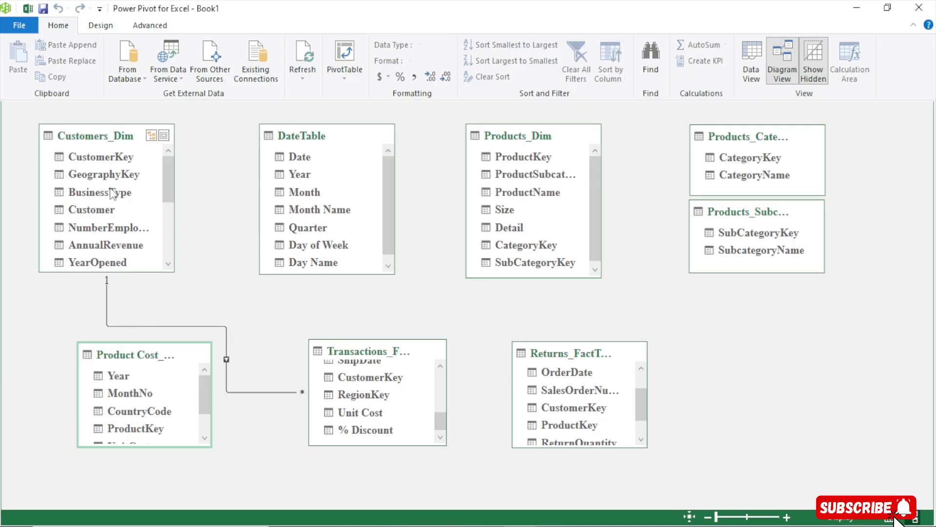
left_click(108, 159)
left_click_drag(108, 161, 571, 406)
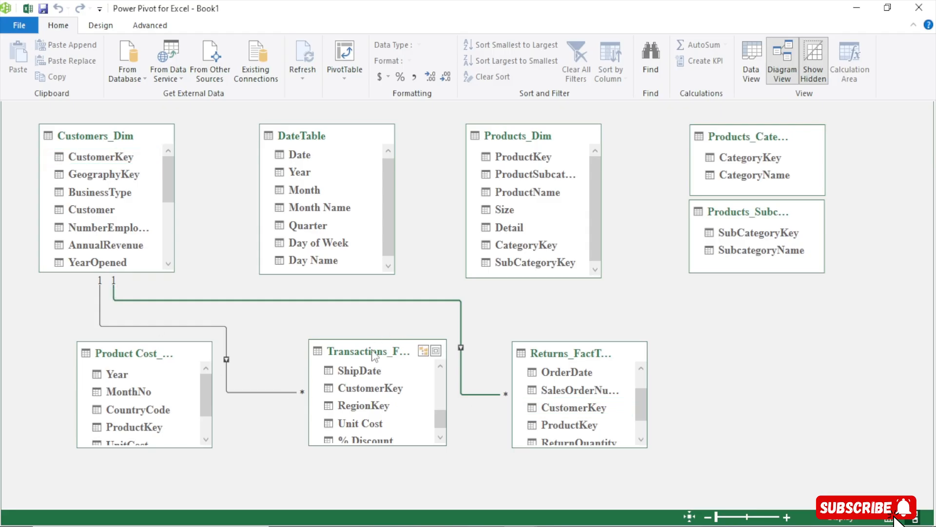
- Move Transactions_FactTable, Returns_FactTable and Product Cost_FactTable further down to leave more room for relationship lines
left_click_drag(372, 351, 370, 386)
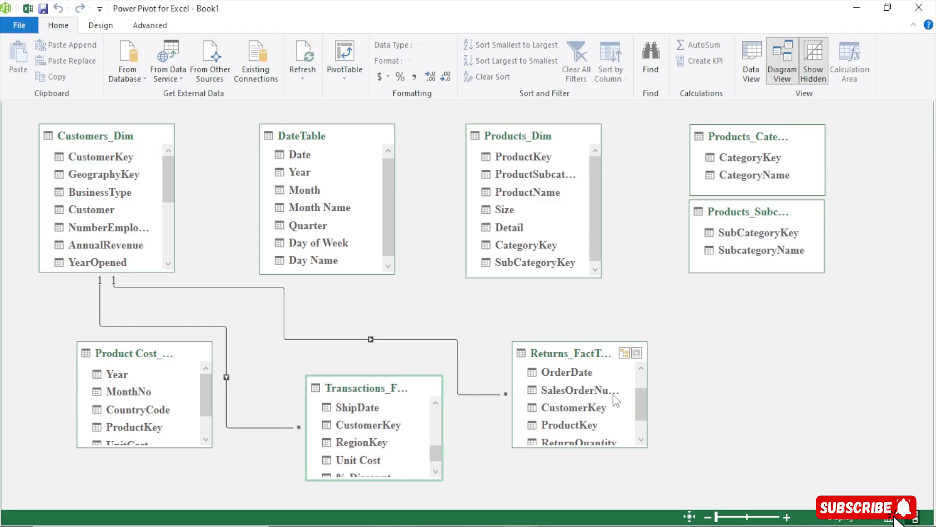
left_click_drag(563, 356, 563, 392)
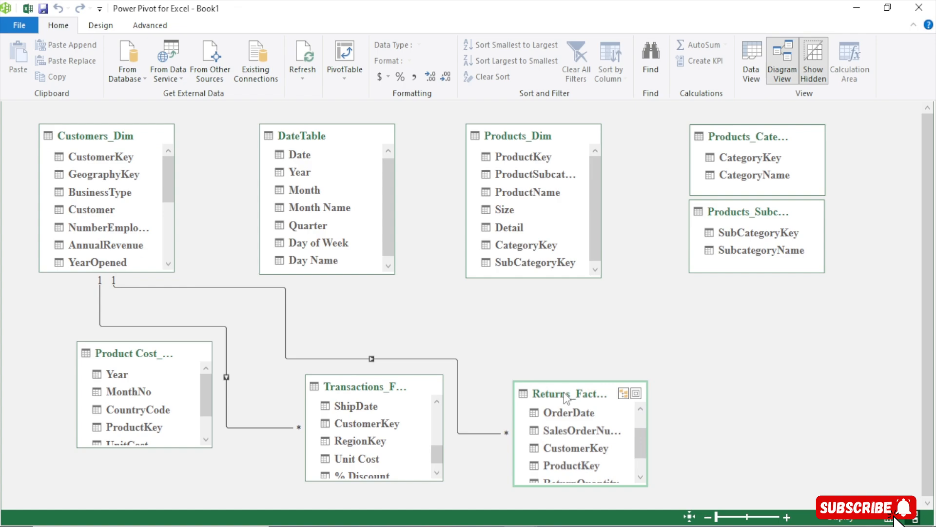
left_click_drag(128, 352, 135, 380)
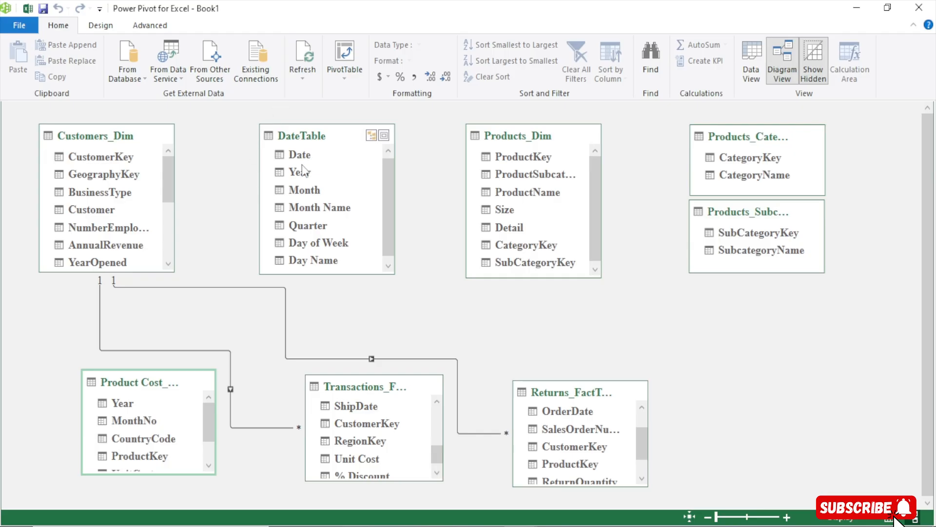
- Relate Date in DateTable to Date in Product Cost_FactTable
left_click_drag(391, 192, 390, 198)
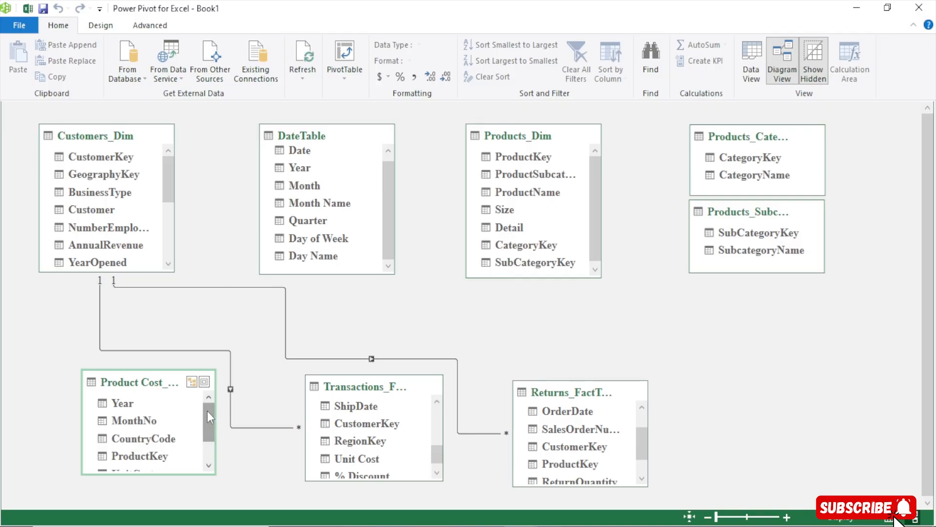
left_click_drag(210, 411, 210, 443)
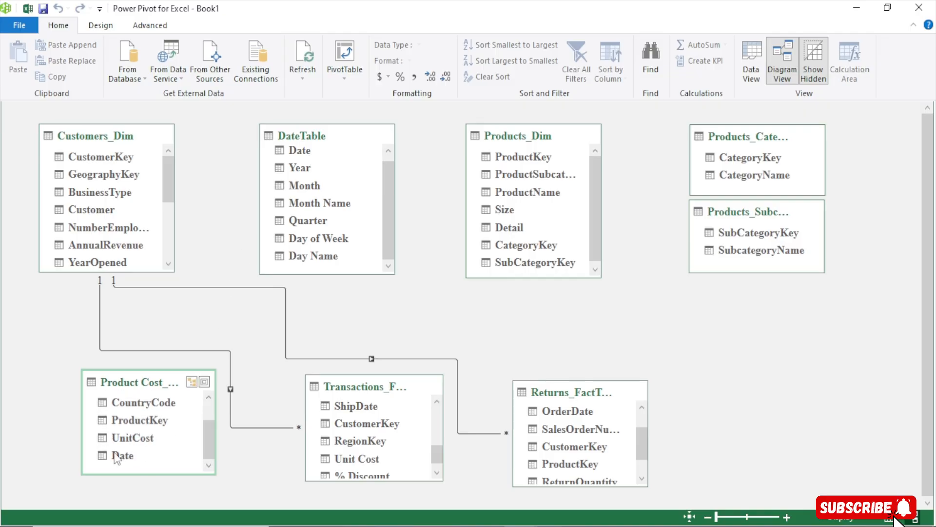
left_click(306, 153)
left_click_drag(305, 149, 124, 462)
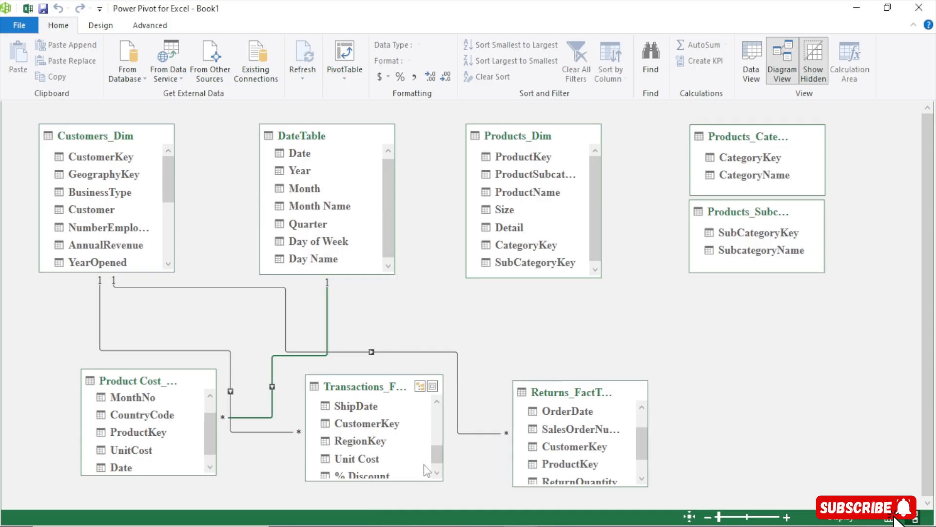
- Relate Date in DateTable to OrderDate in Transactions_FactTable and to the date field in Returns_FactTable
left_click_drag(434, 456, 434, 440)
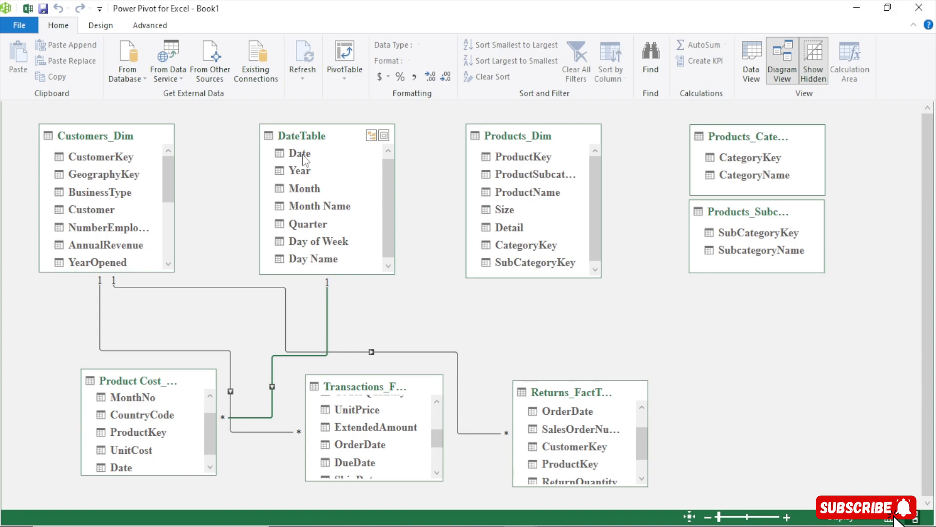
left_click_drag(302, 154, 368, 456)
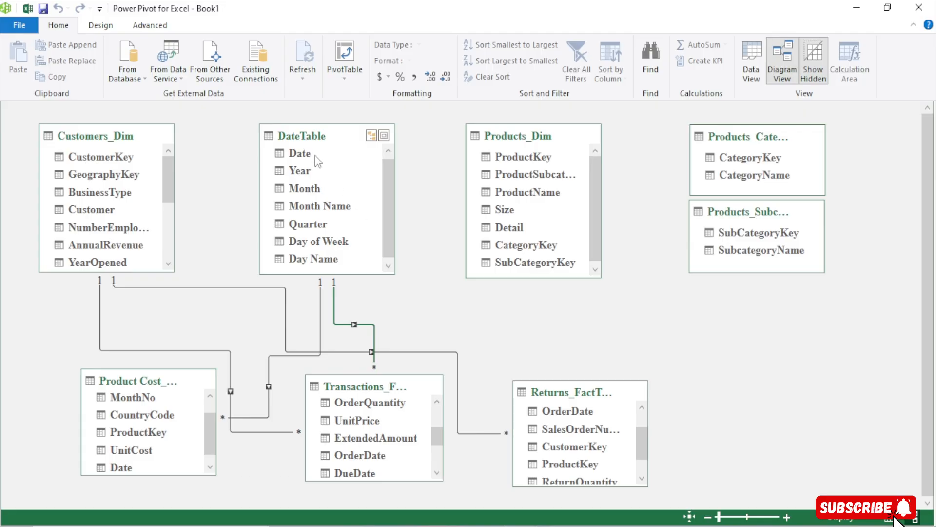
left_click_drag(314, 153, 562, 440)
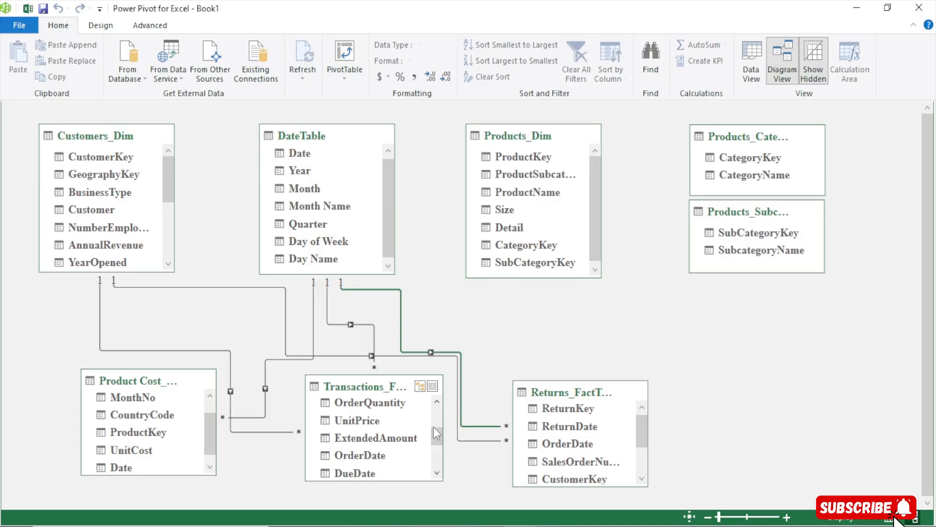
- Relate ProductKey in Products_Dim to ProductKey in both Transactions_FactTable and Returns_FactTable
mouse_move(434, 426)
left_mouse_down()
mouse_move(435, 411)
mouse_move(437, 423)
left_mouse_up()
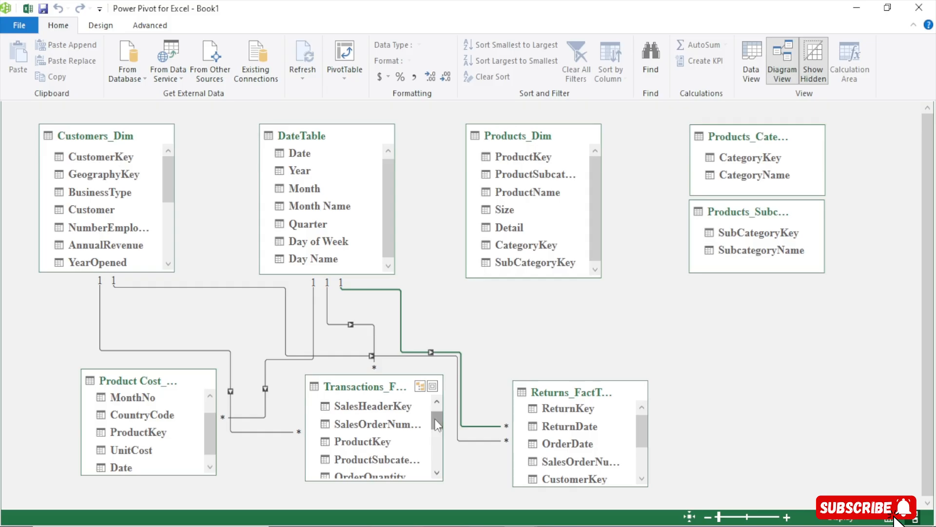
left_click(524, 158)
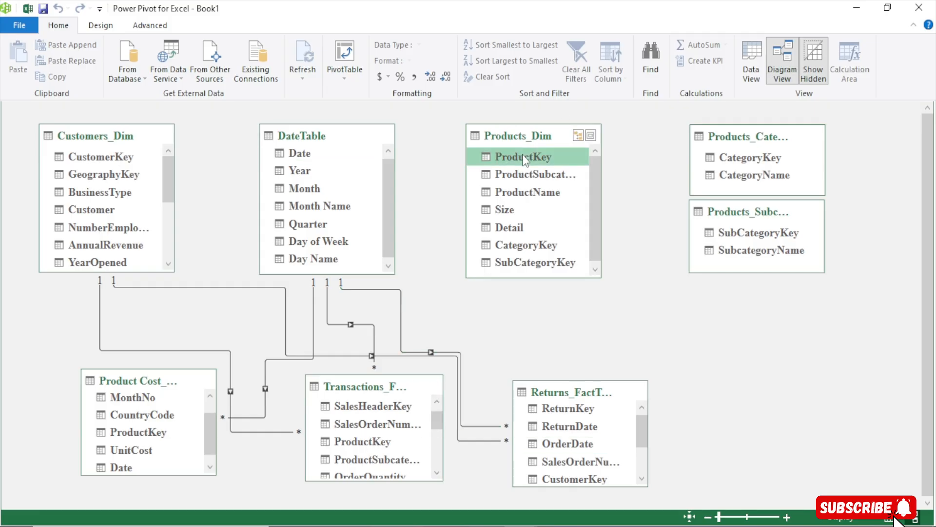
left_click_drag(486, 313, 355, 438)
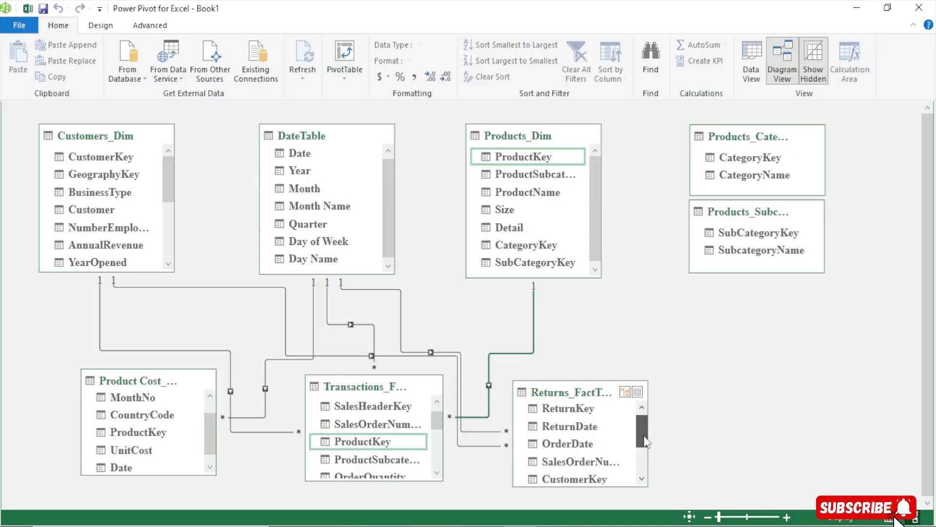
scroll(565, 461, "down", 3)
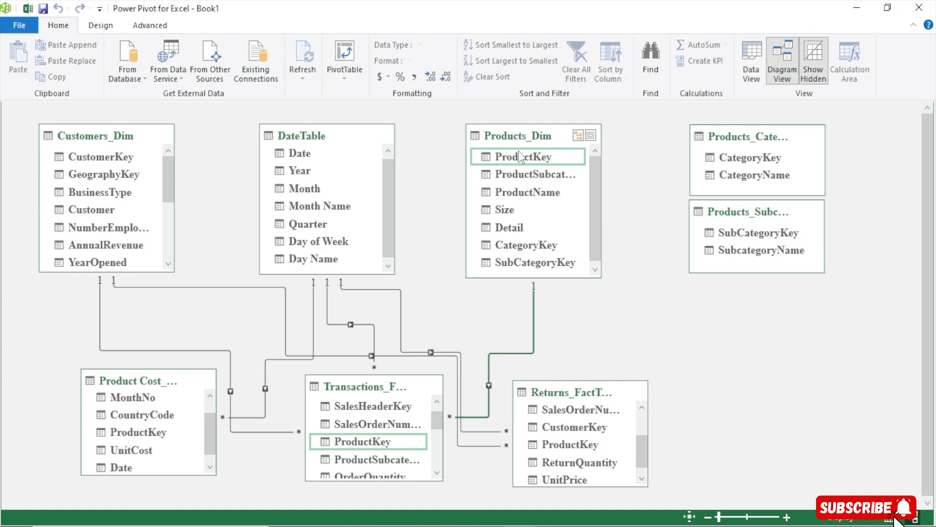
left_click_drag(527, 154, 576, 449)
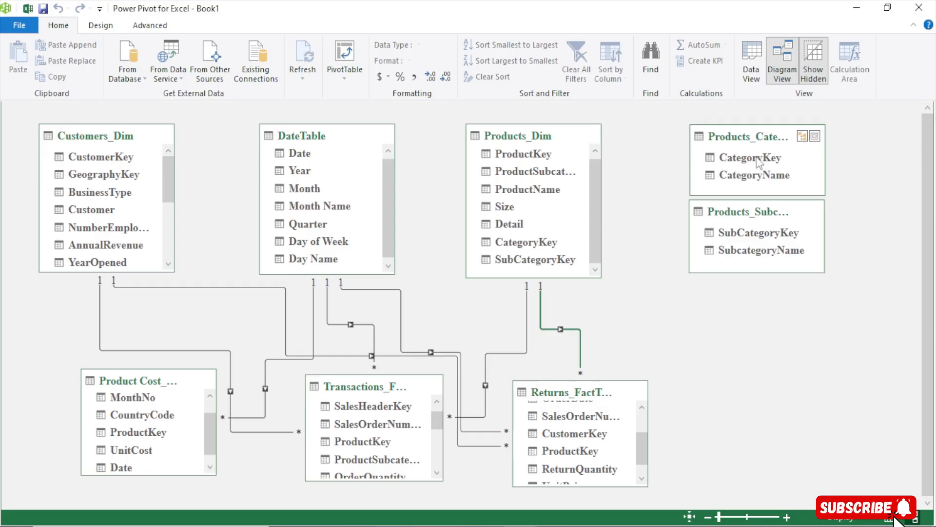
- Relate CategoryKey in Products_Category and SubCategoryKey in Products_Subcategory to the matching keys in Products_Dim
left_click_drag(756, 158, 541, 242)
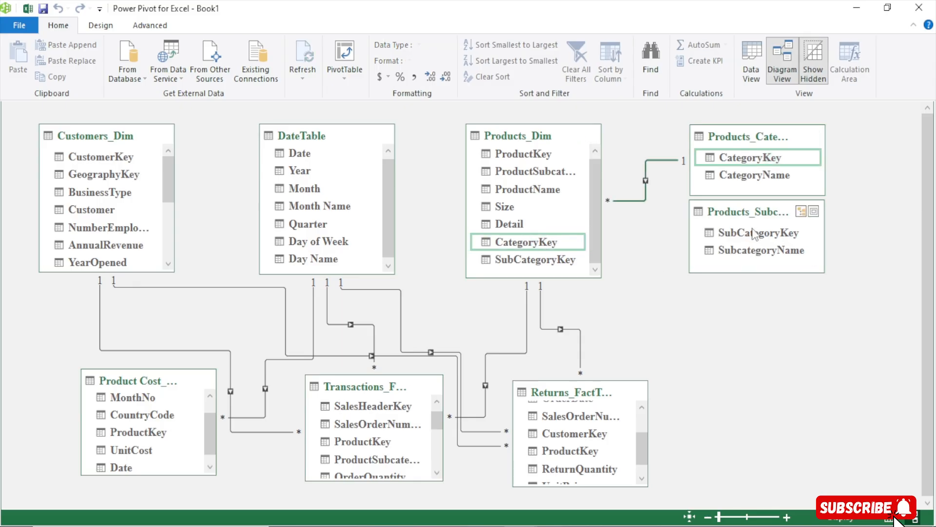
left_click_drag(754, 234, 530, 258)
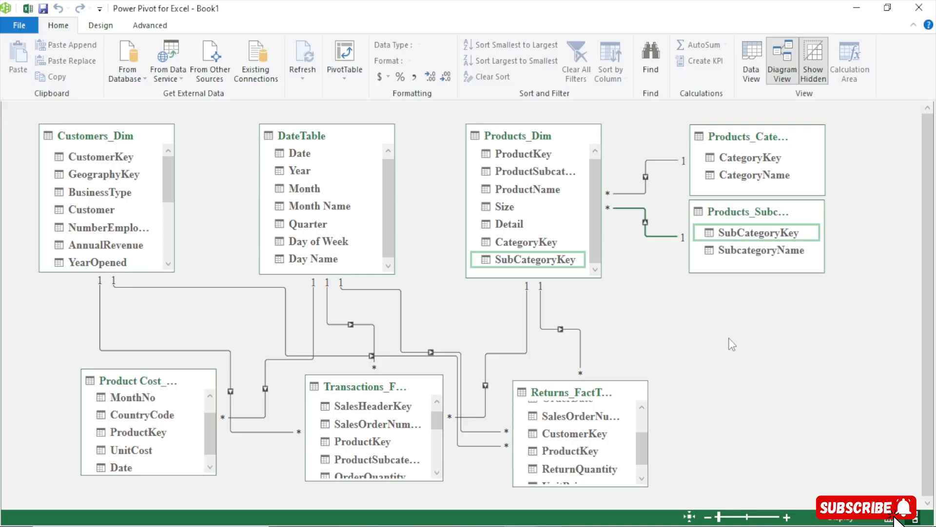
- Check the remaining fields of Customers_Dim and switch back to the Excel workbook
left_click_drag(163, 177, 158, 230)
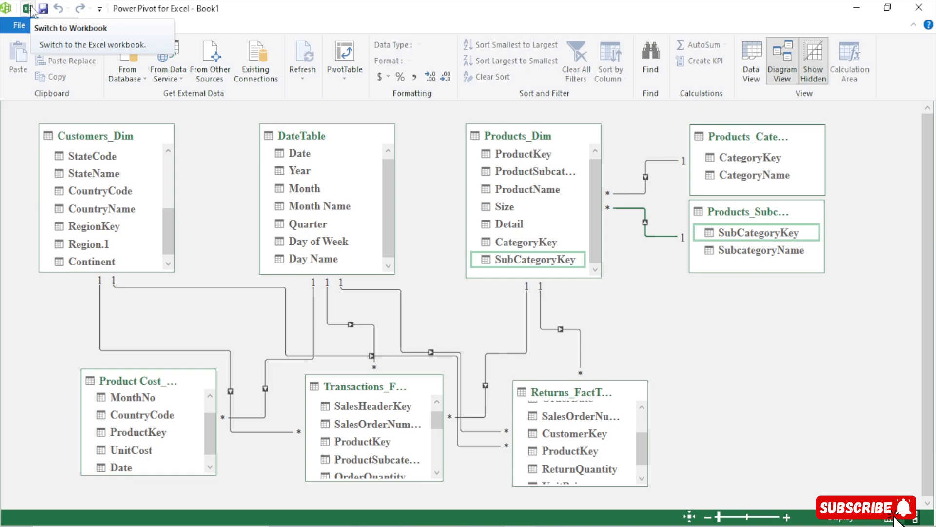
left_click(28, 9)
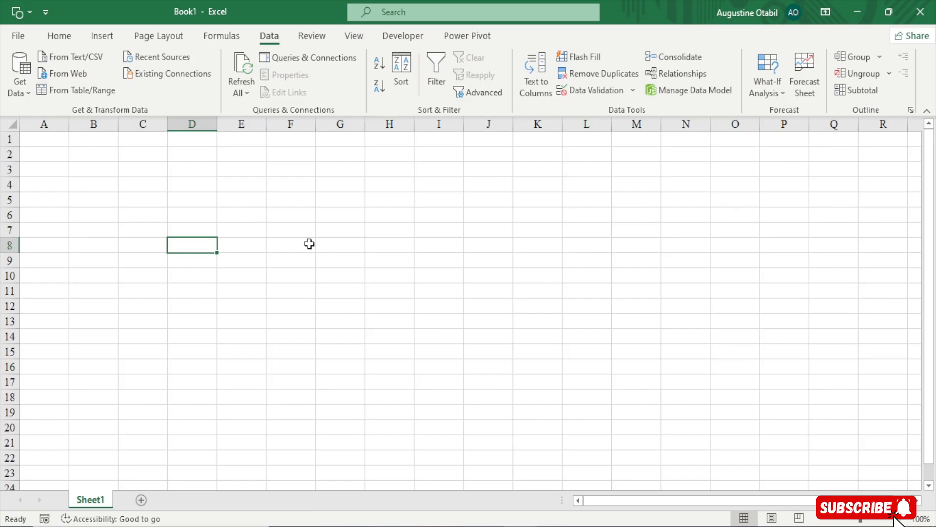
- Copy the blank cell C5 on Sheet1
left_click(183, 196)
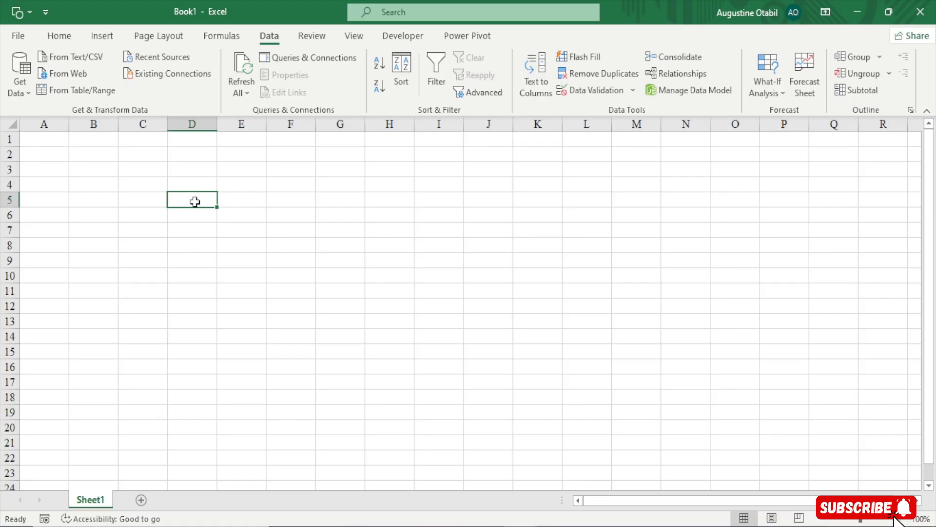
key("Right")
key("Right")
key("Right")
left_click(146, 198)
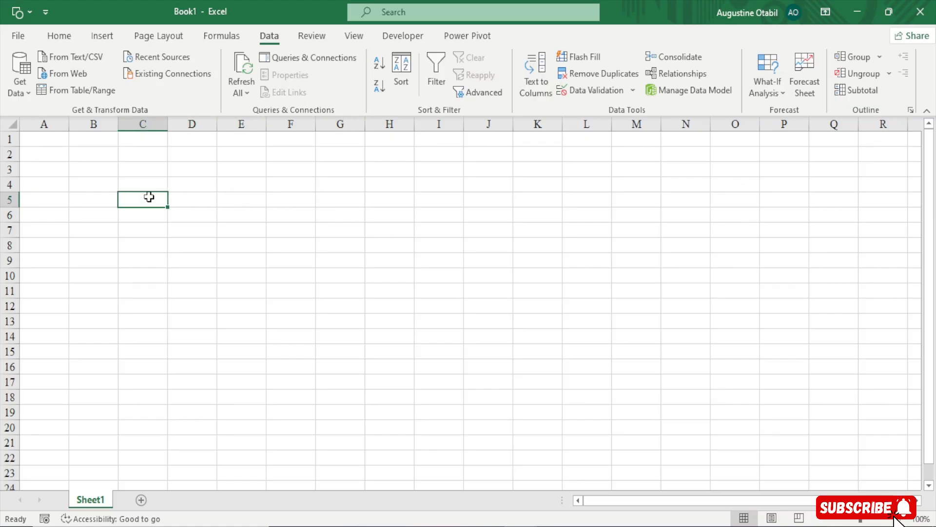
key("Up")
key("Down")
key("ctrl+c")
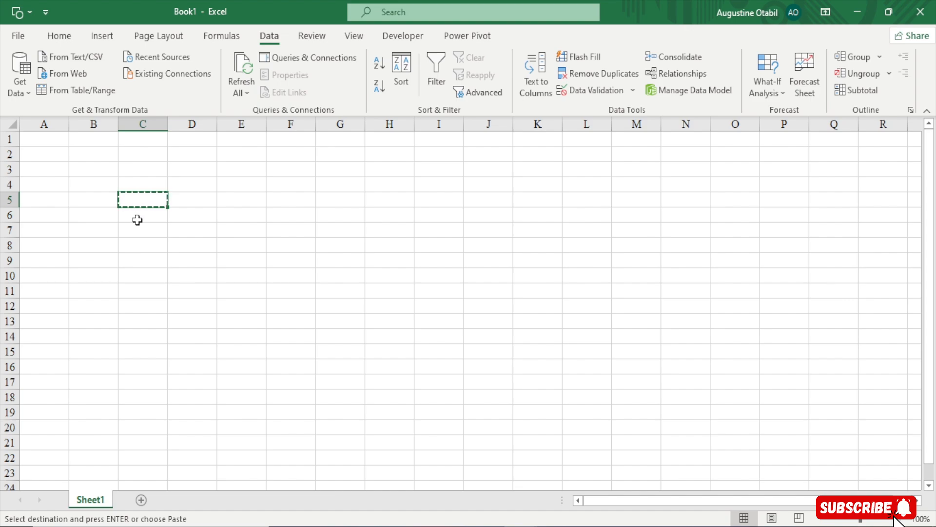
- Open the Power Pivot data model and switch it from the diagram to the data view
left_click(468, 37)
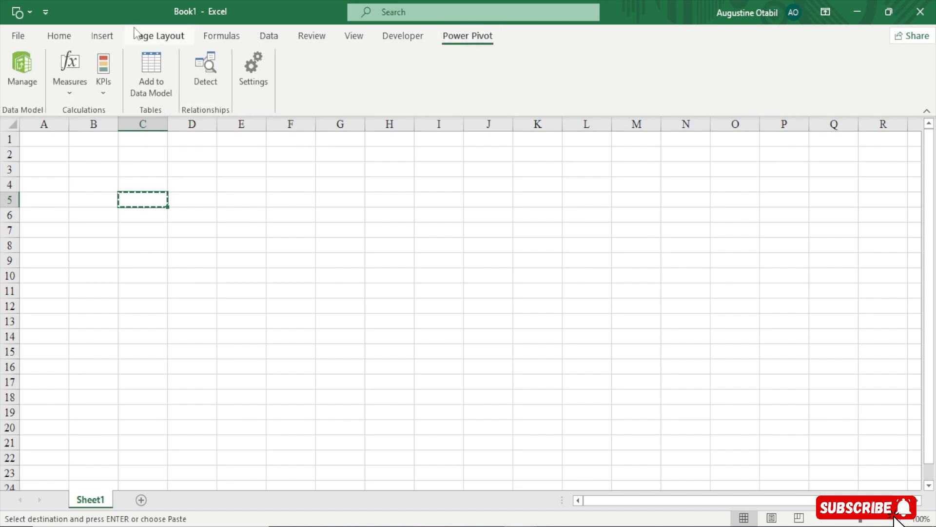
left_click(22, 69)
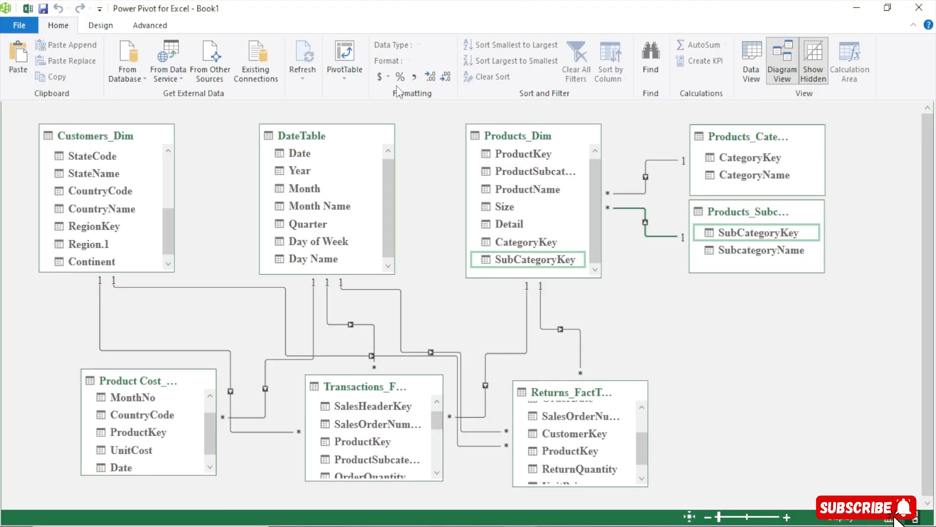
left_click(754, 61)
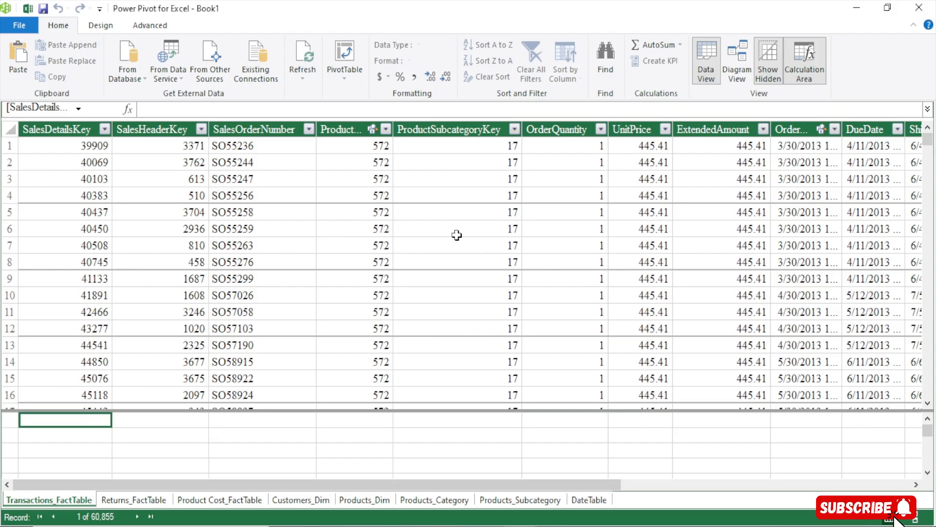
- Paste the copied blank cell into the data model as a new table named Calculations
left_click(19, 59)
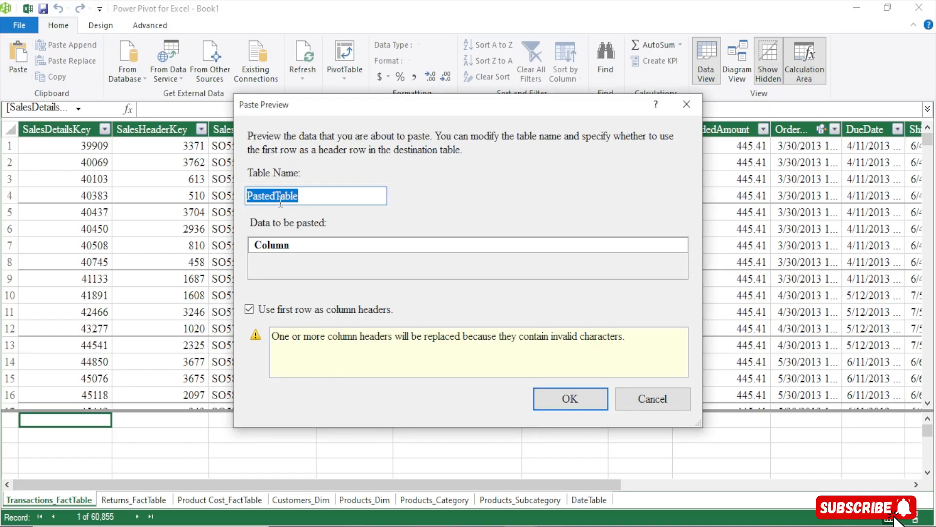
key("BackSpace")
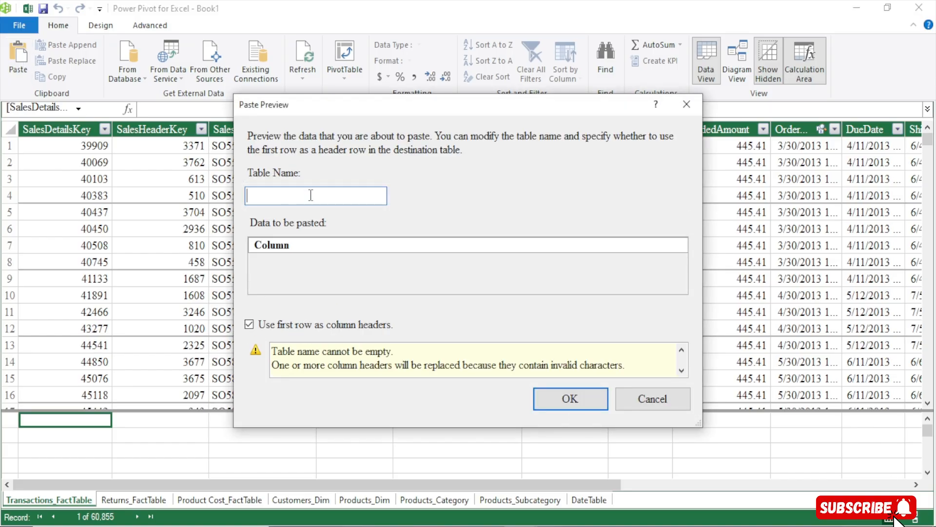
type("Cfal")
key("BackSpace")
key("BackSpace")
key("BackSpace")
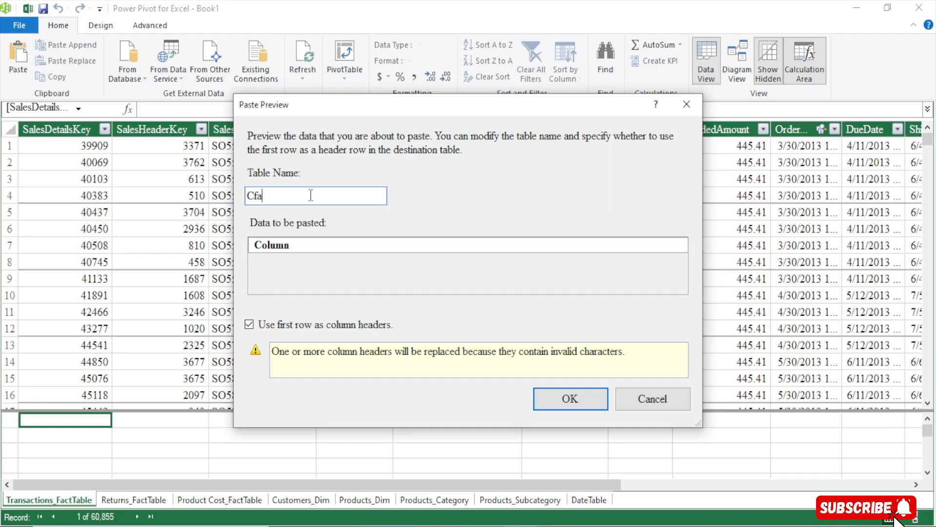
type("alculations")
left_click(572, 408)
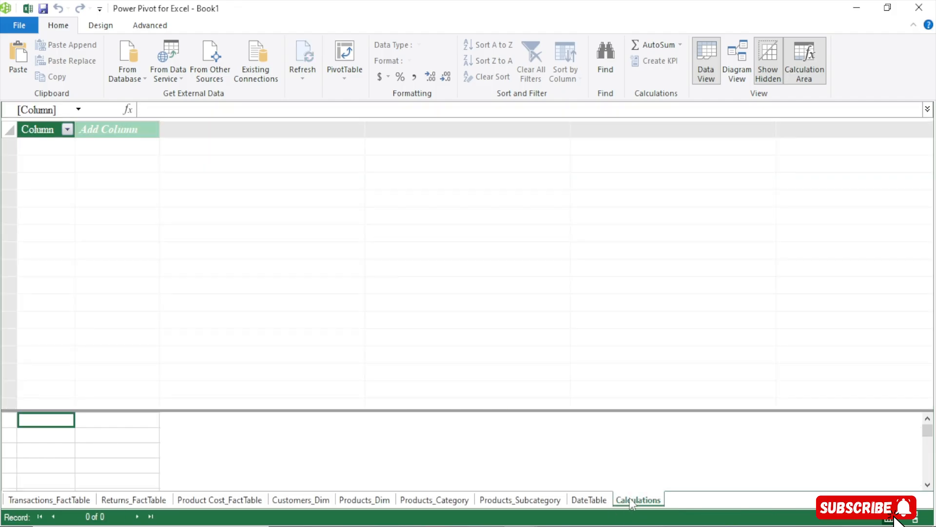
- Look through the DateTable, Products_Subcategory and Calculations tables, and return to the Excel workbook
left_click(589, 499)
left_click(523, 504)
left_click(647, 501)
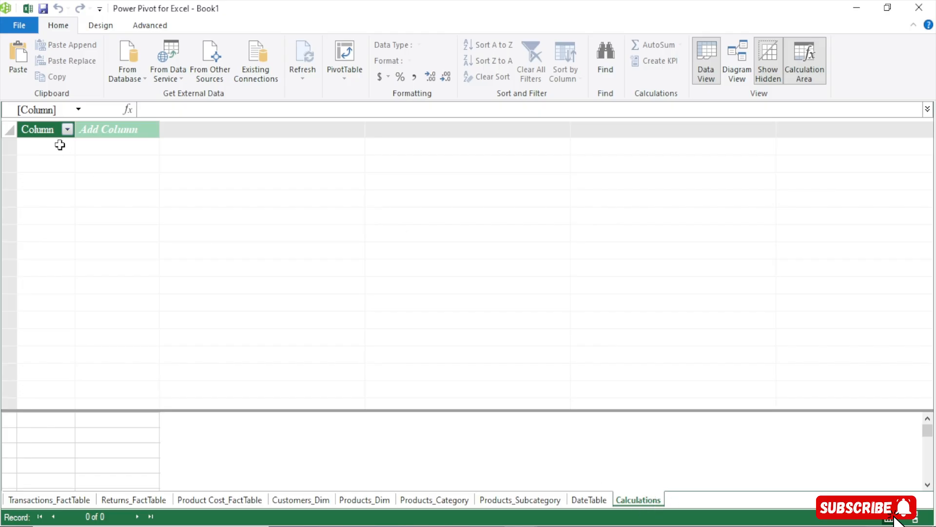
left_click(27, 9)
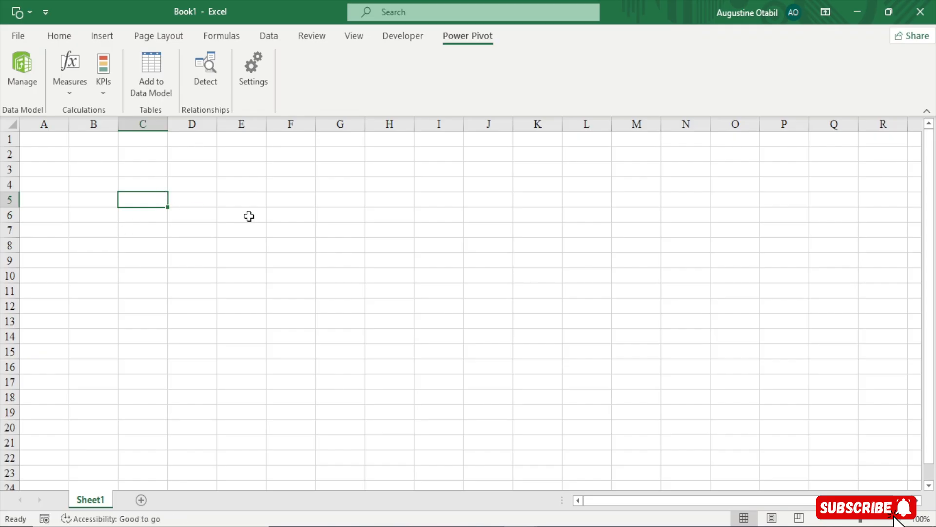
left_click(60, 35)
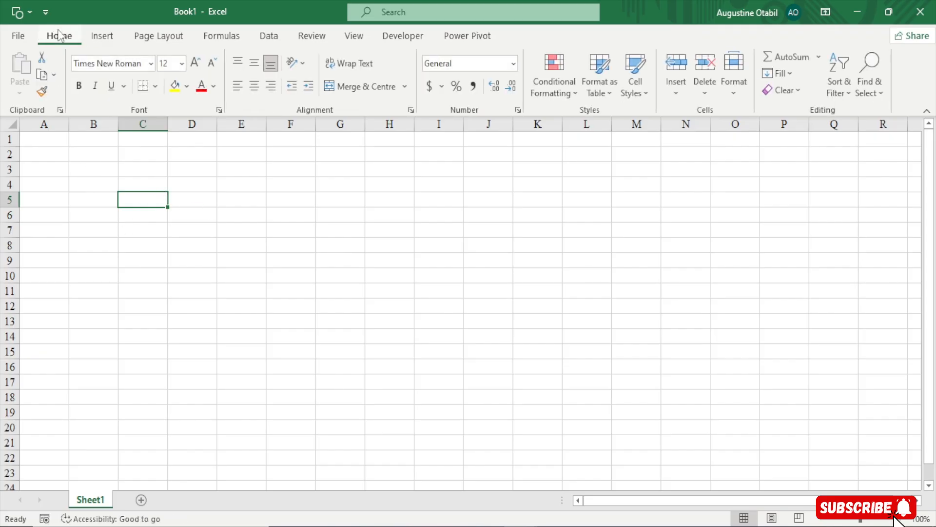